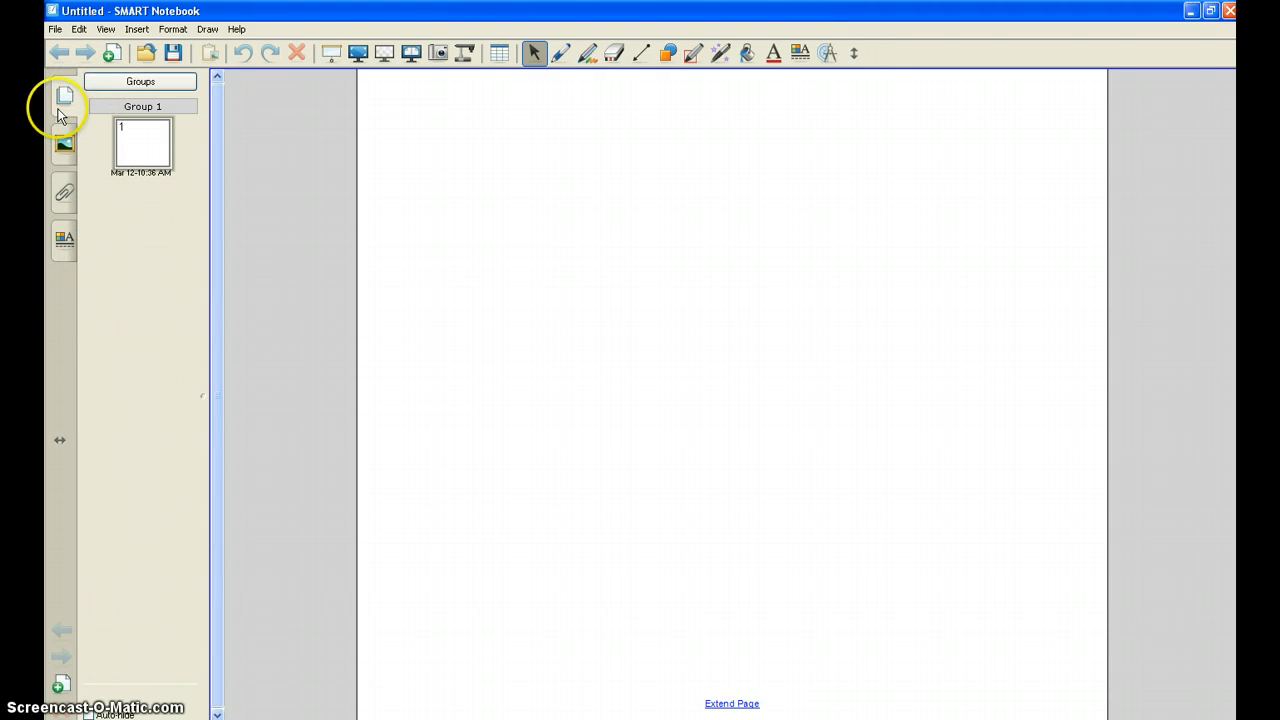
- Turn on auto-hide for the side panel and collapse it to widen the page area
click(480, 297)
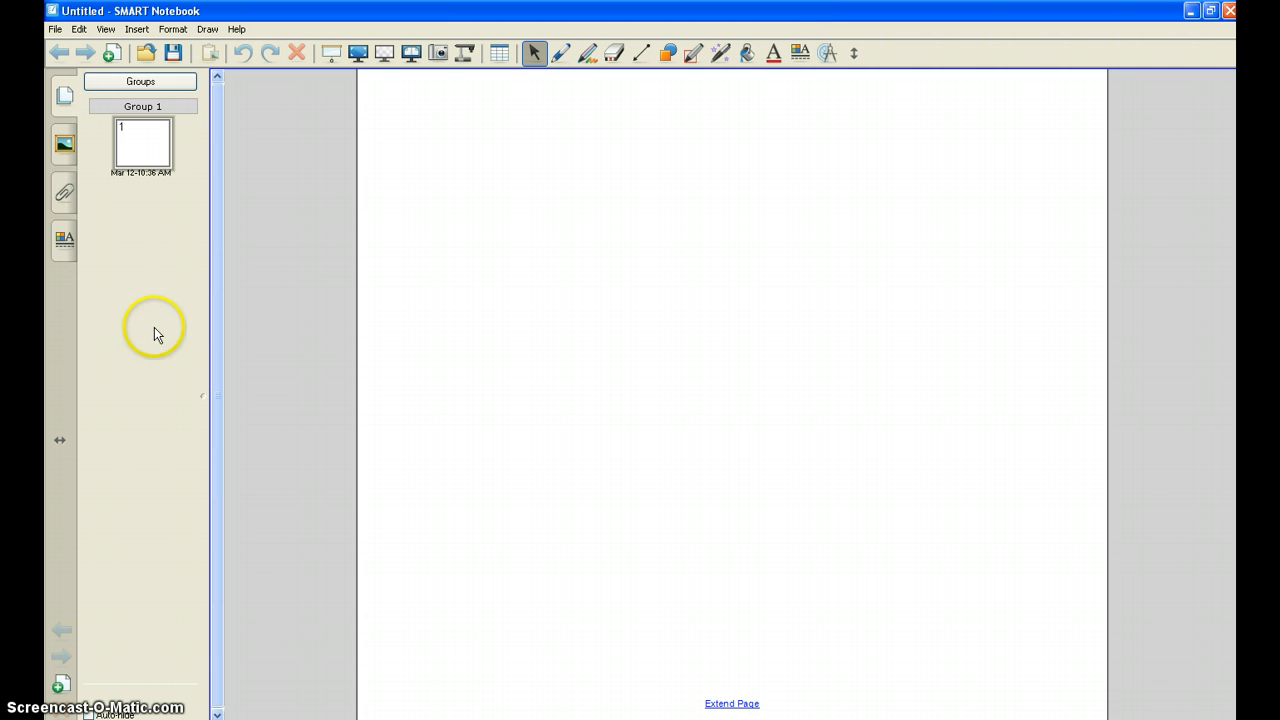
click(88, 714)
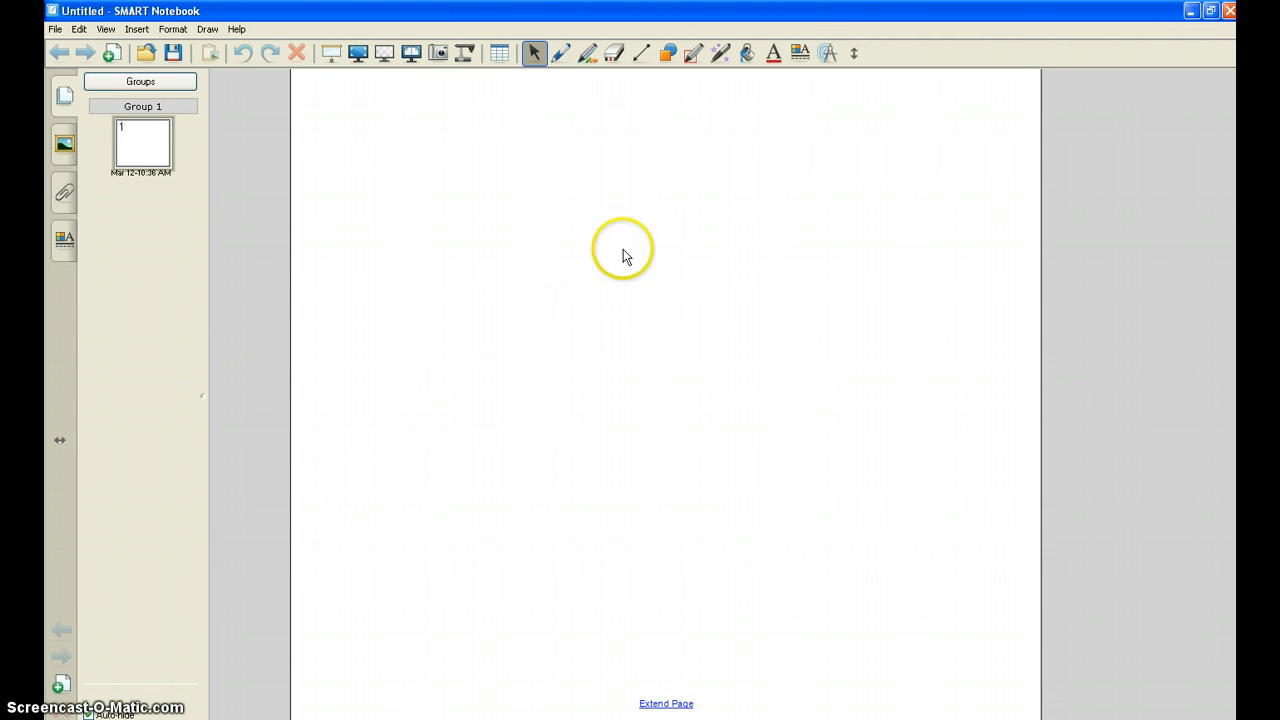
click(688, 375)
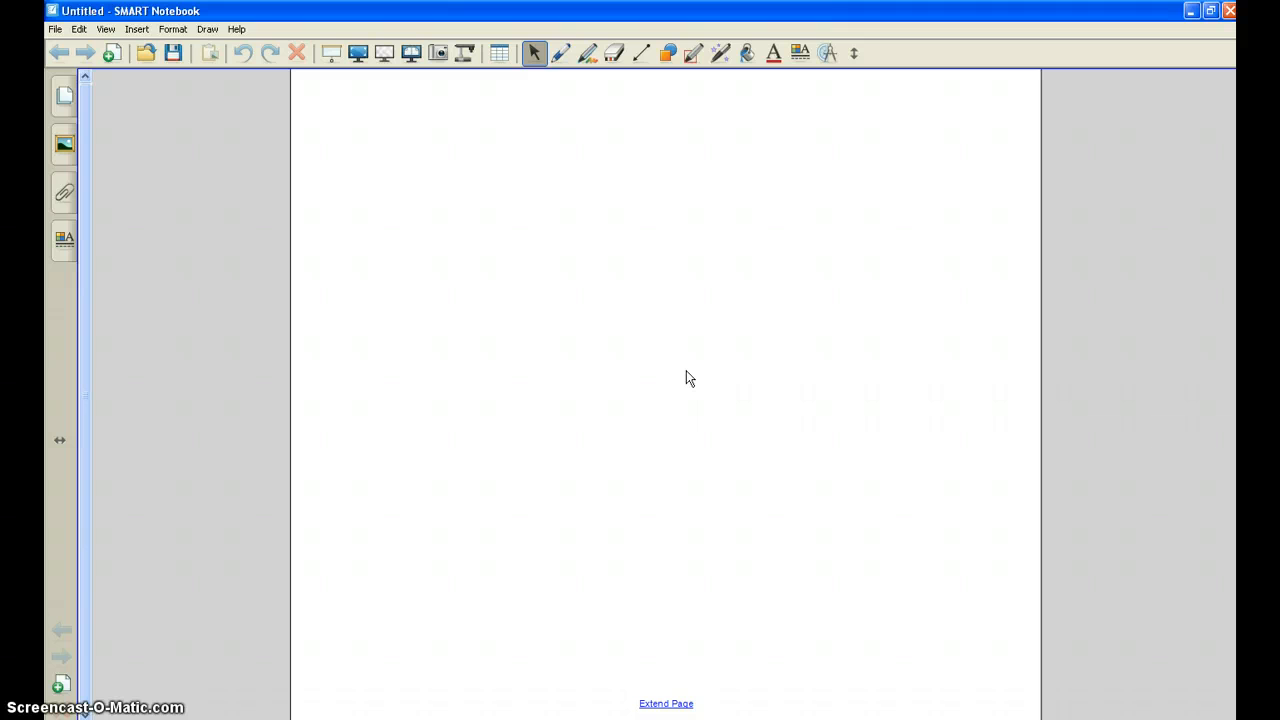
- Add the text "Hello" to the upper middle of the page and set its font to Bodoni MT
right_click(457, 314)
text(Hello)
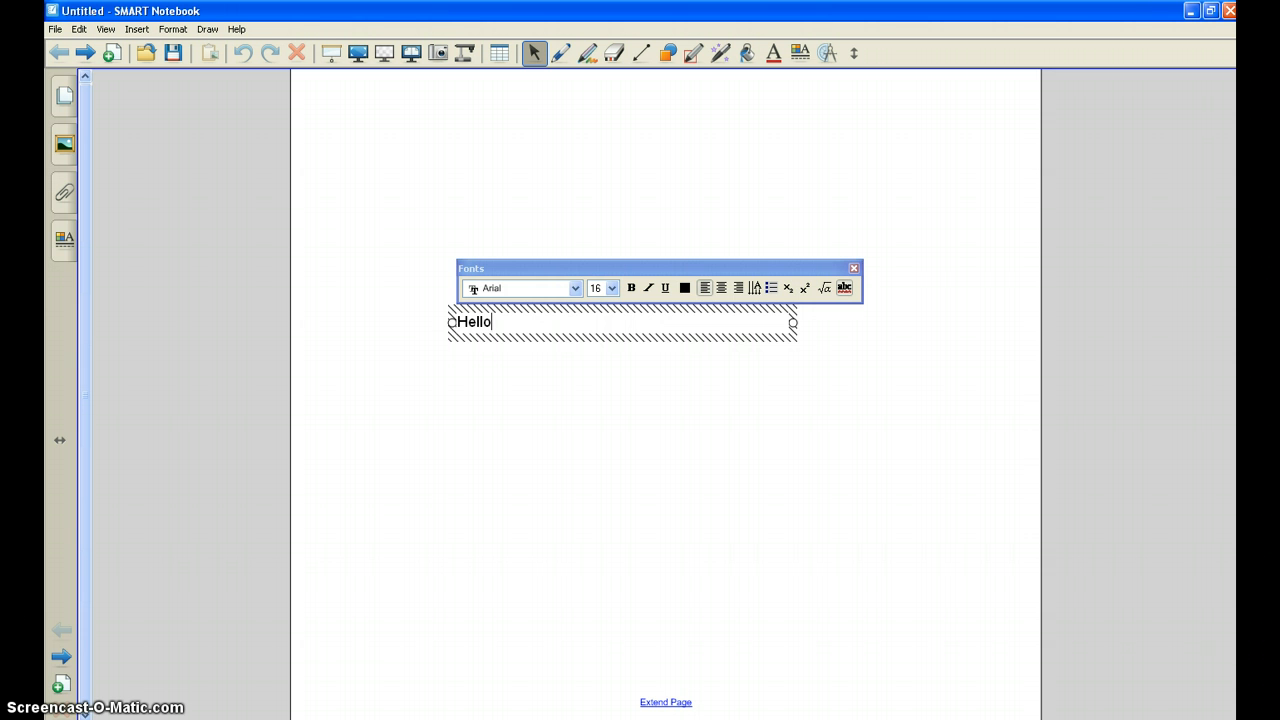
click(491, 322)
drag(491, 322, 450, 322)
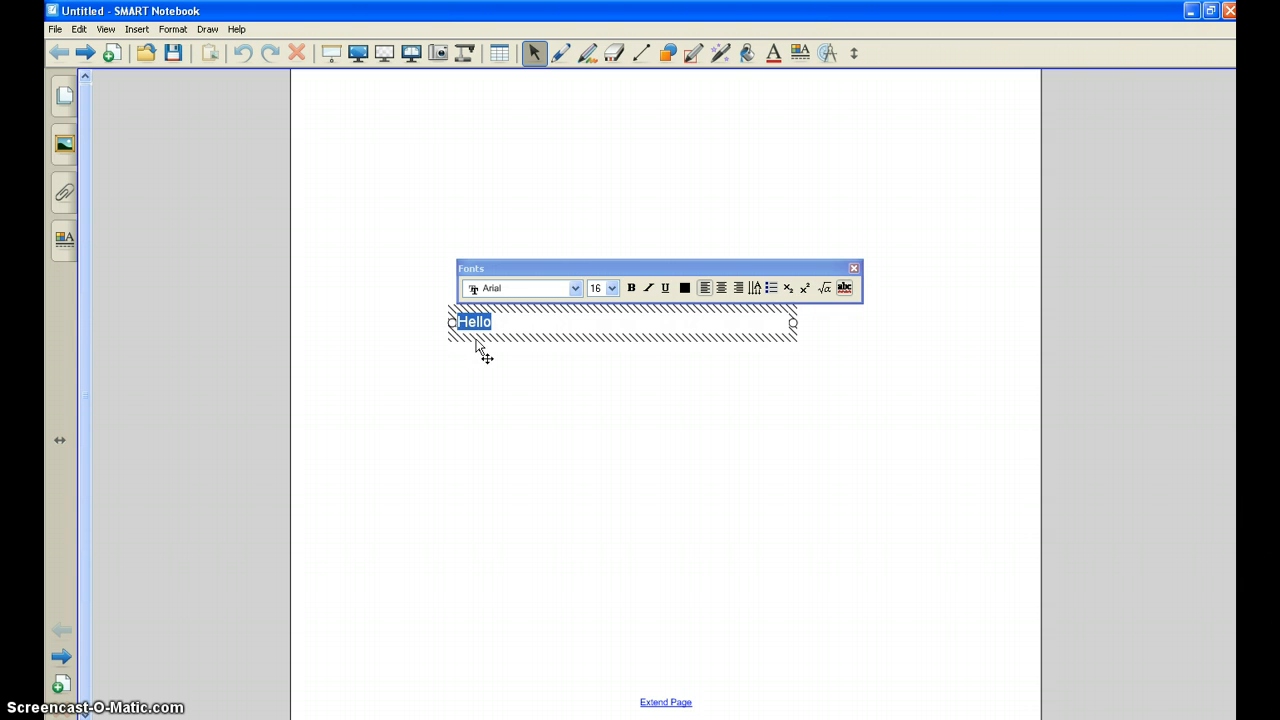
click(575, 288)
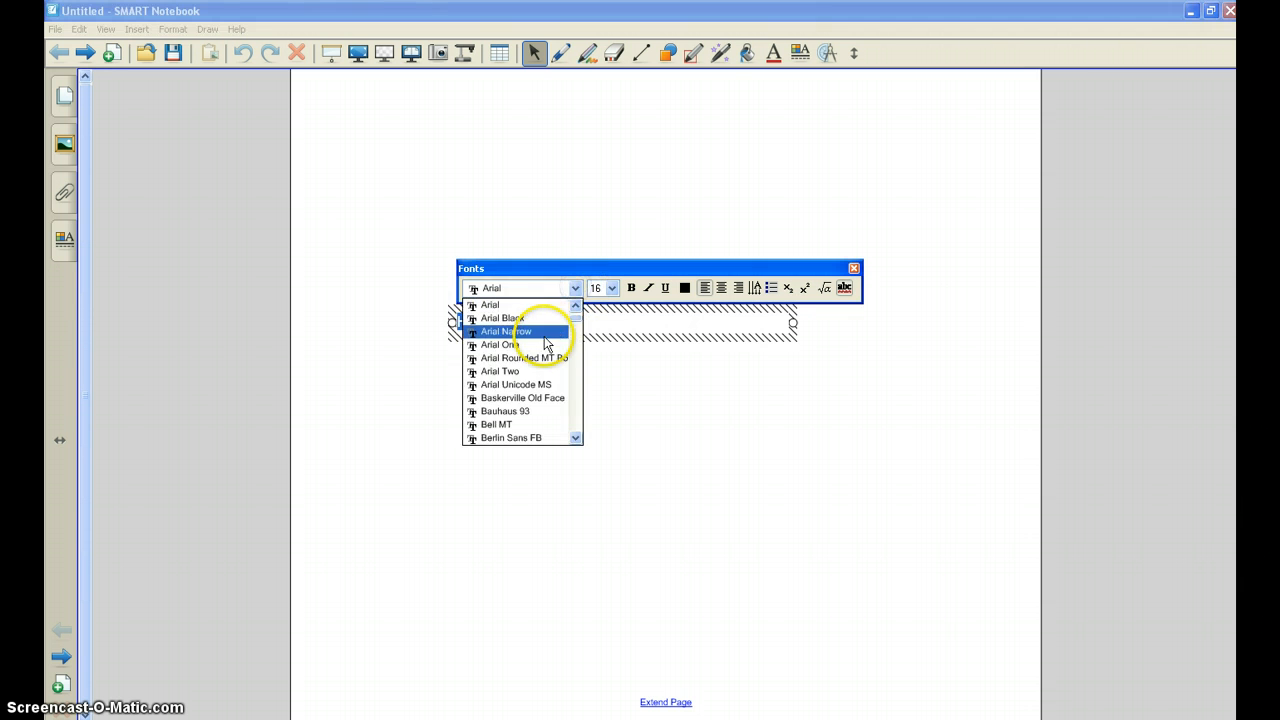
click(533, 360)
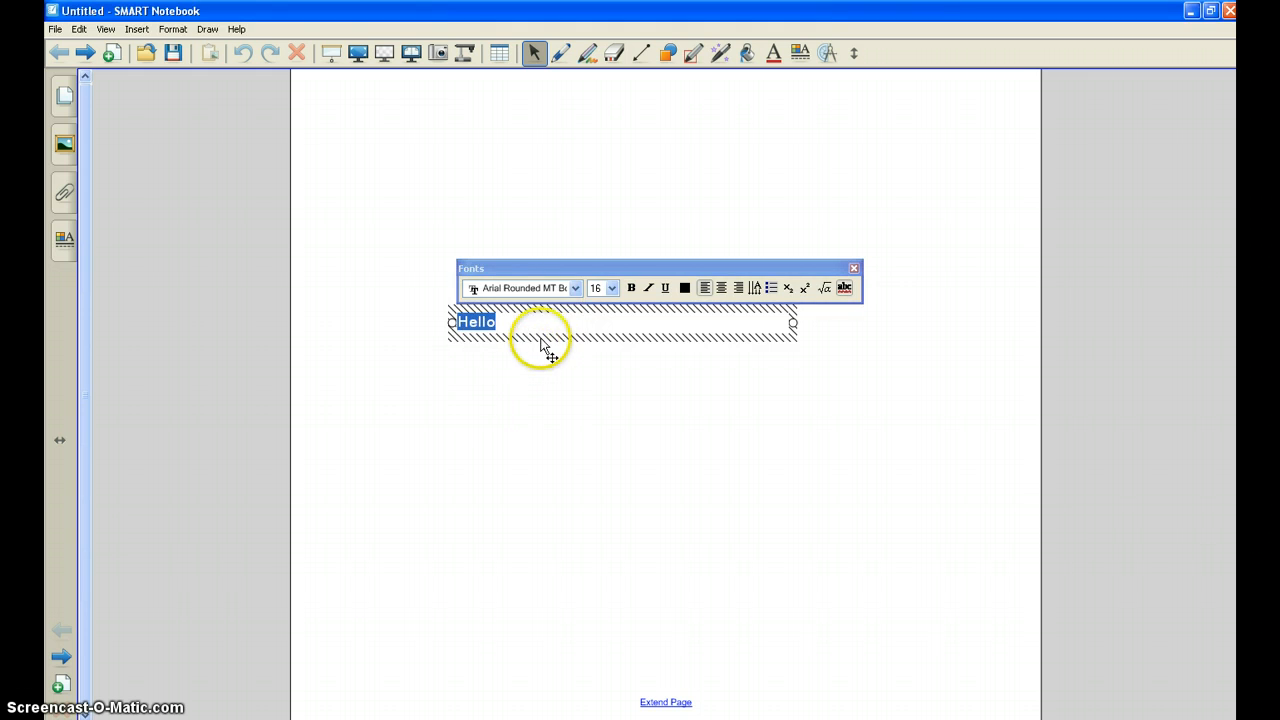
click(575, 289)
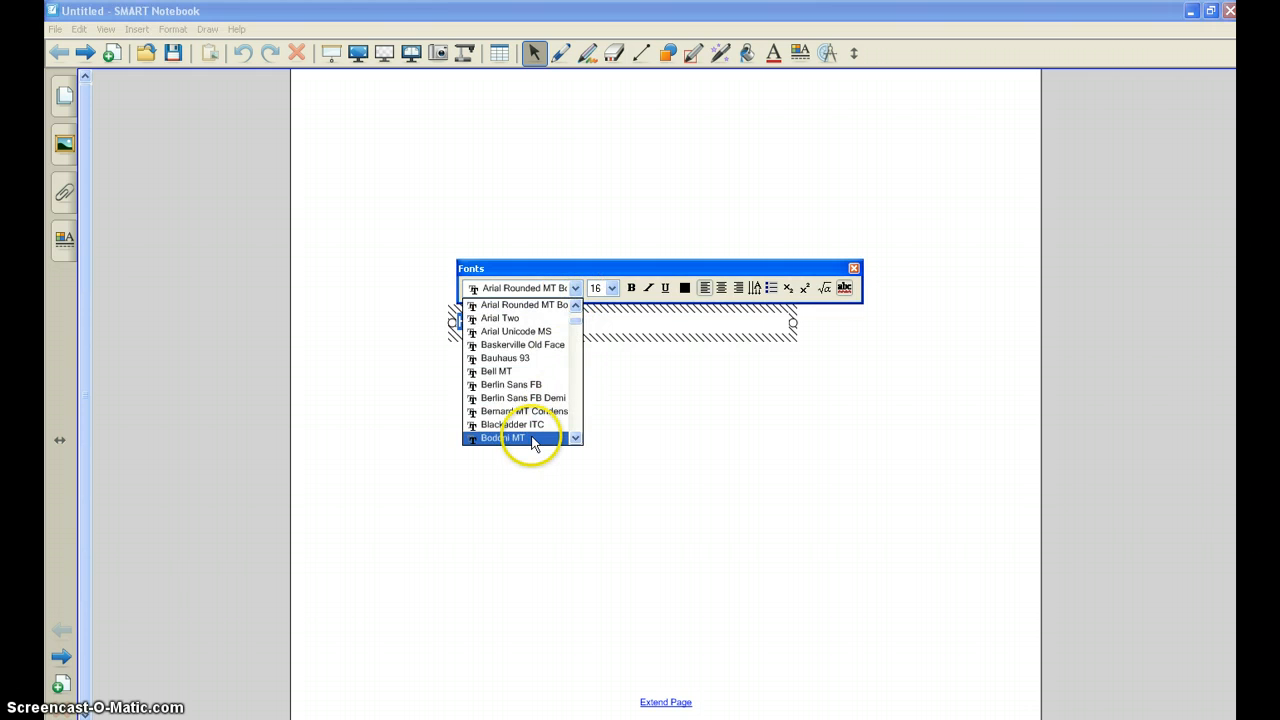
click(533, 440)
- Set the "Hello" text to size 28 and colour it red
click(612, 288)
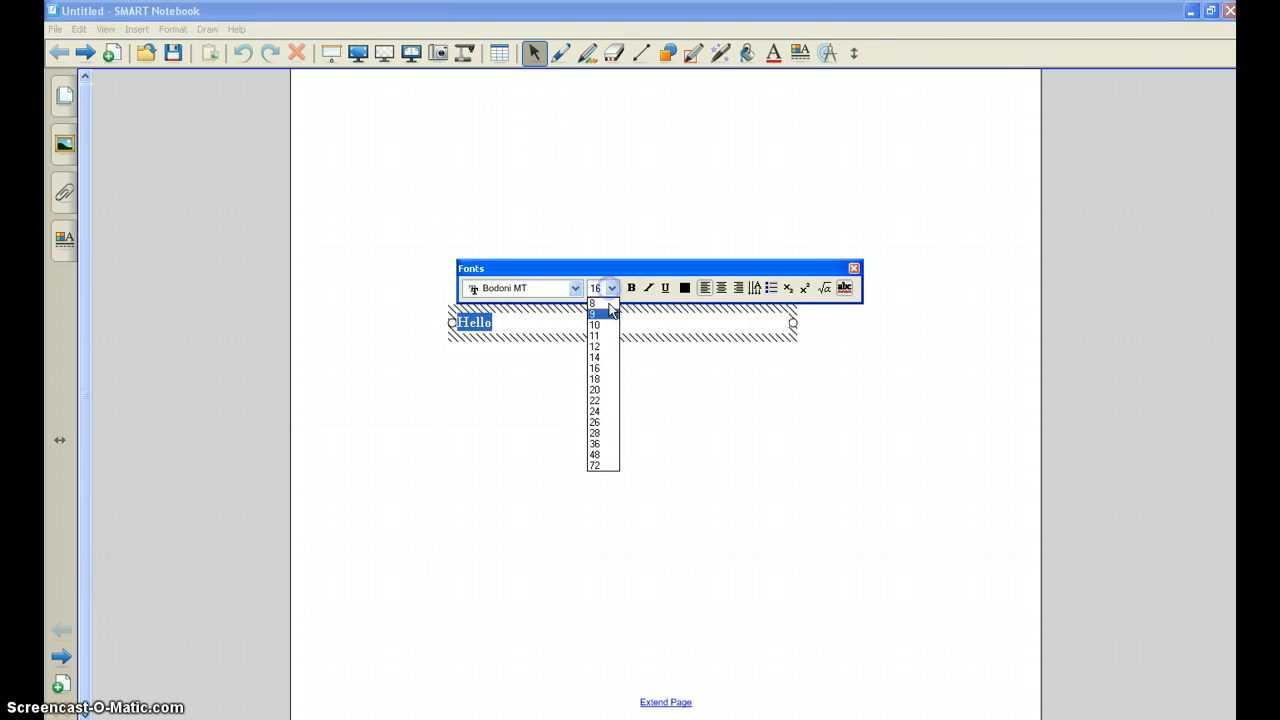
click(600, 434)
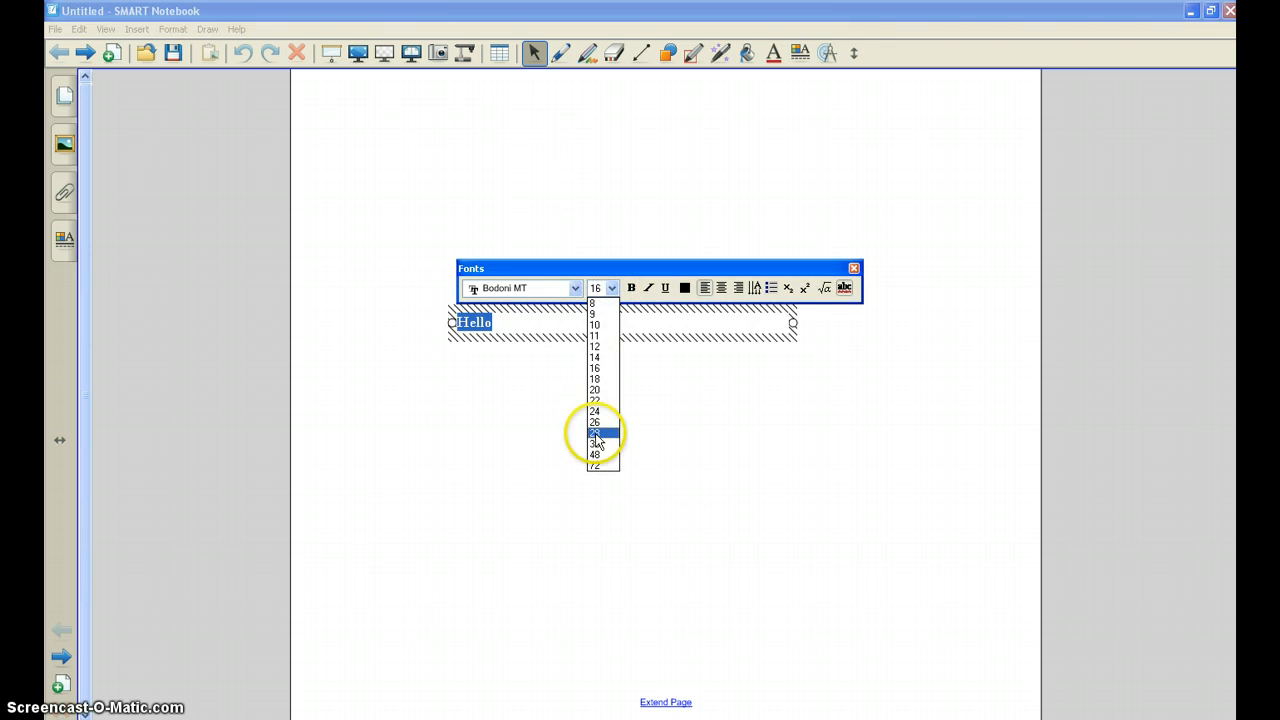
click(684, 288)
click(688, 338)
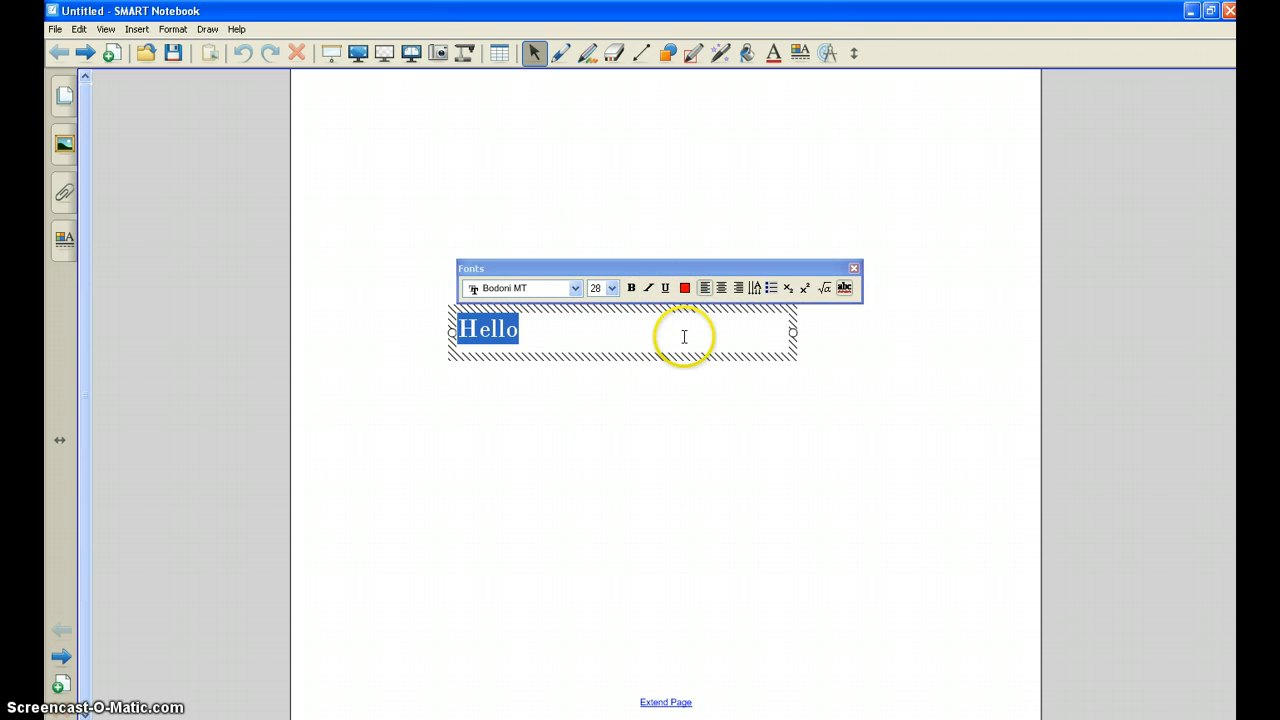
- Make the "Hello" text bold and underlined, centre it in its box, and finish editing
click(631, 288)
click(665, 288)
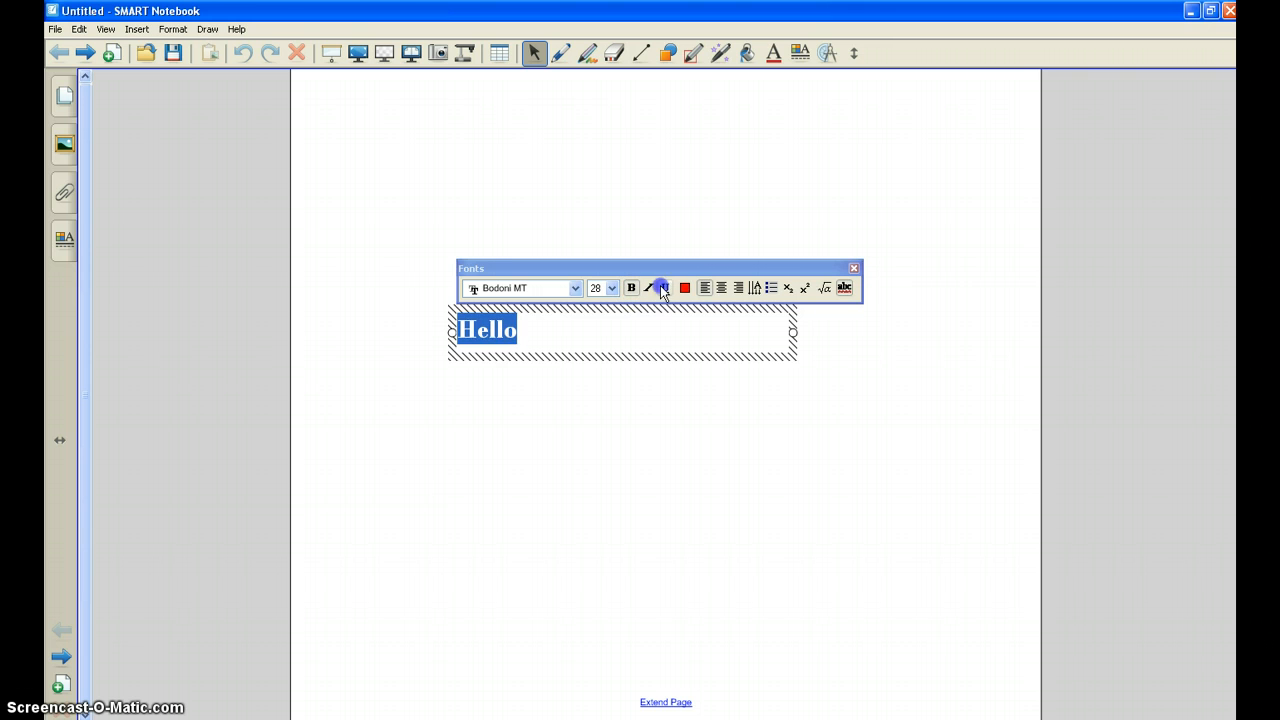
click(721, 288)
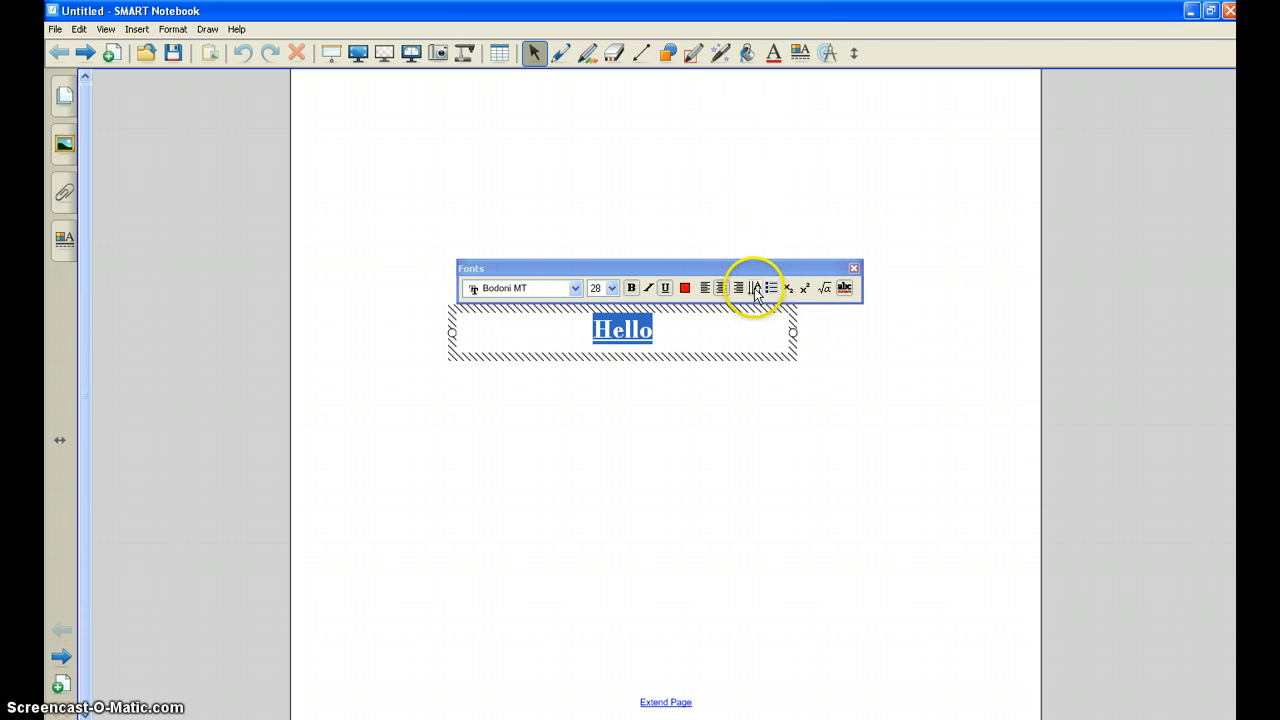
click(816, 408)
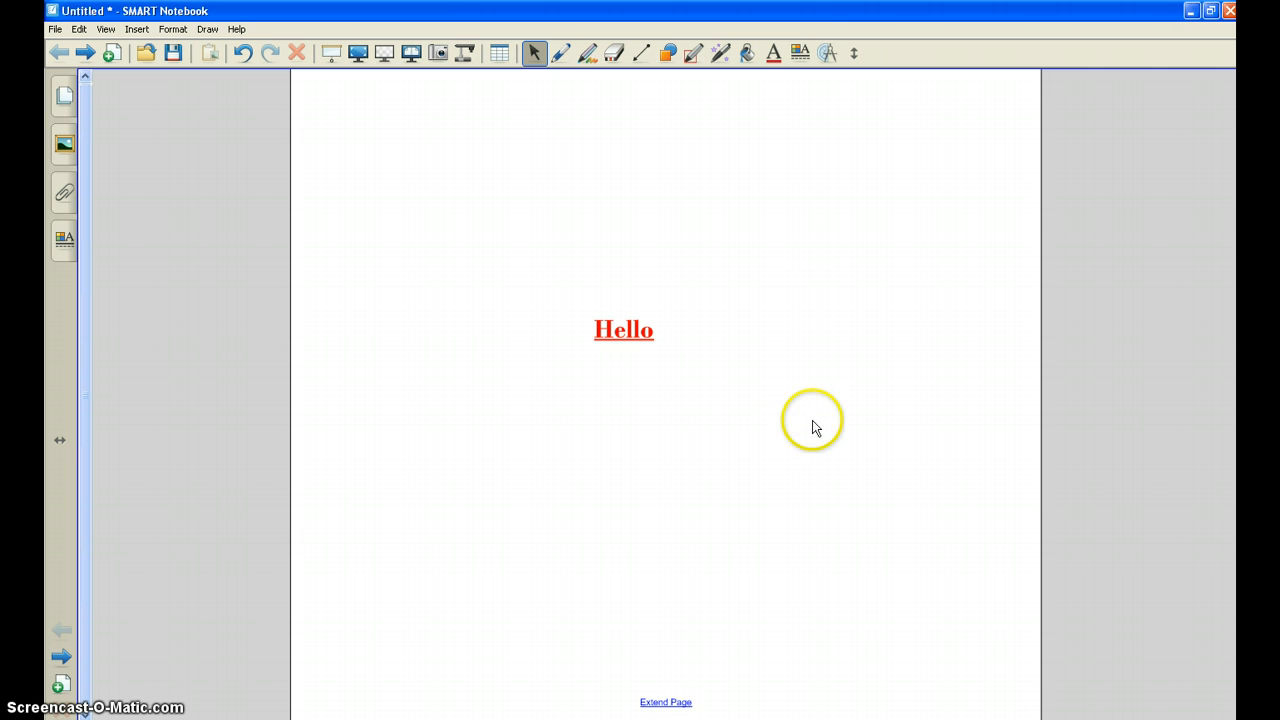
- Try rotating the "Hello" text object and enlarge it slightly
click(640, 330)
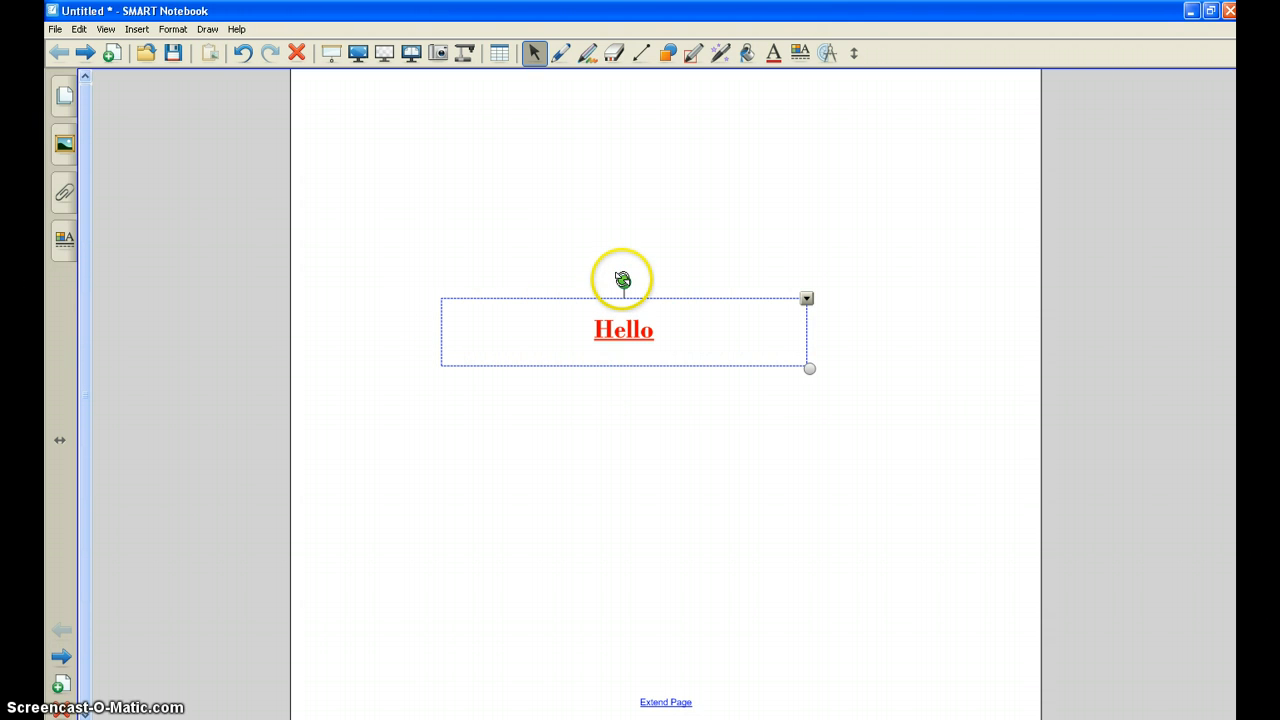
mouse_move(621, 279)
mouse_down()
mouse_move(589, 301)
mouse_move(600, 270)
mouse_move(625, 268)
mouse_up()
drag(809, 367, 798, 395)
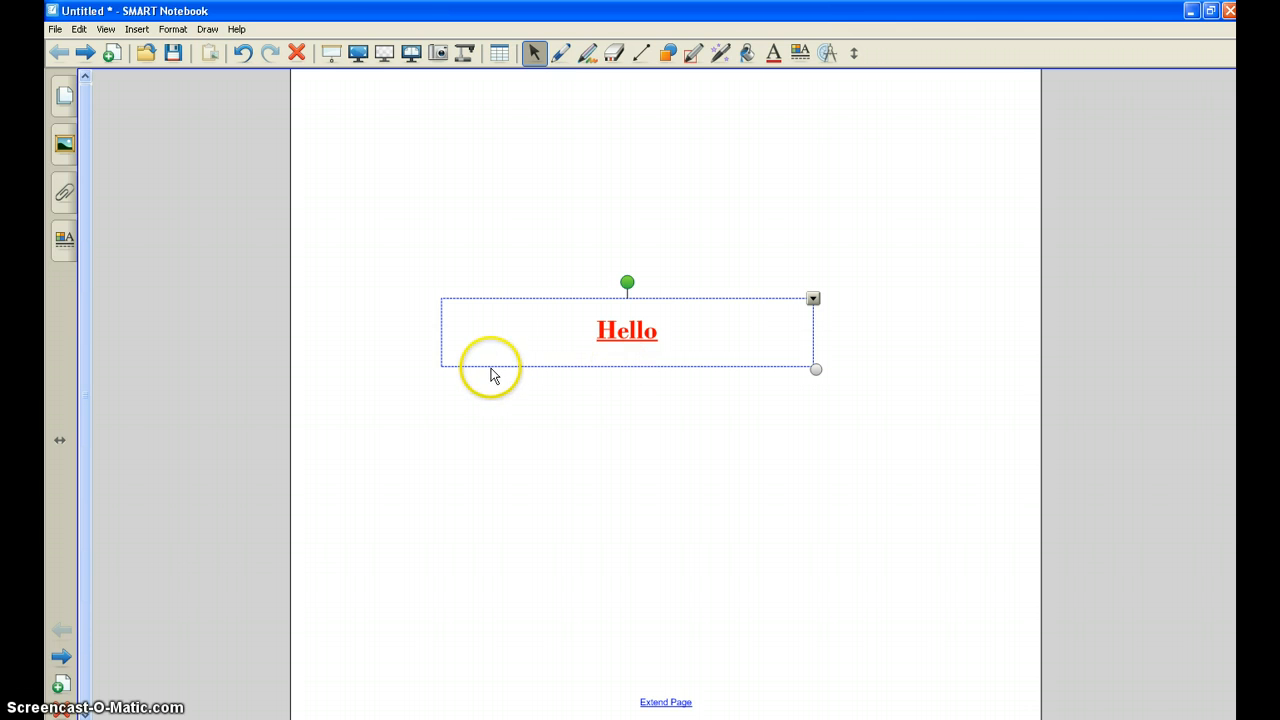
- Change the "Hello" text object's properties to Calibri, size 11, with bold and underline removed
click(814, 300)
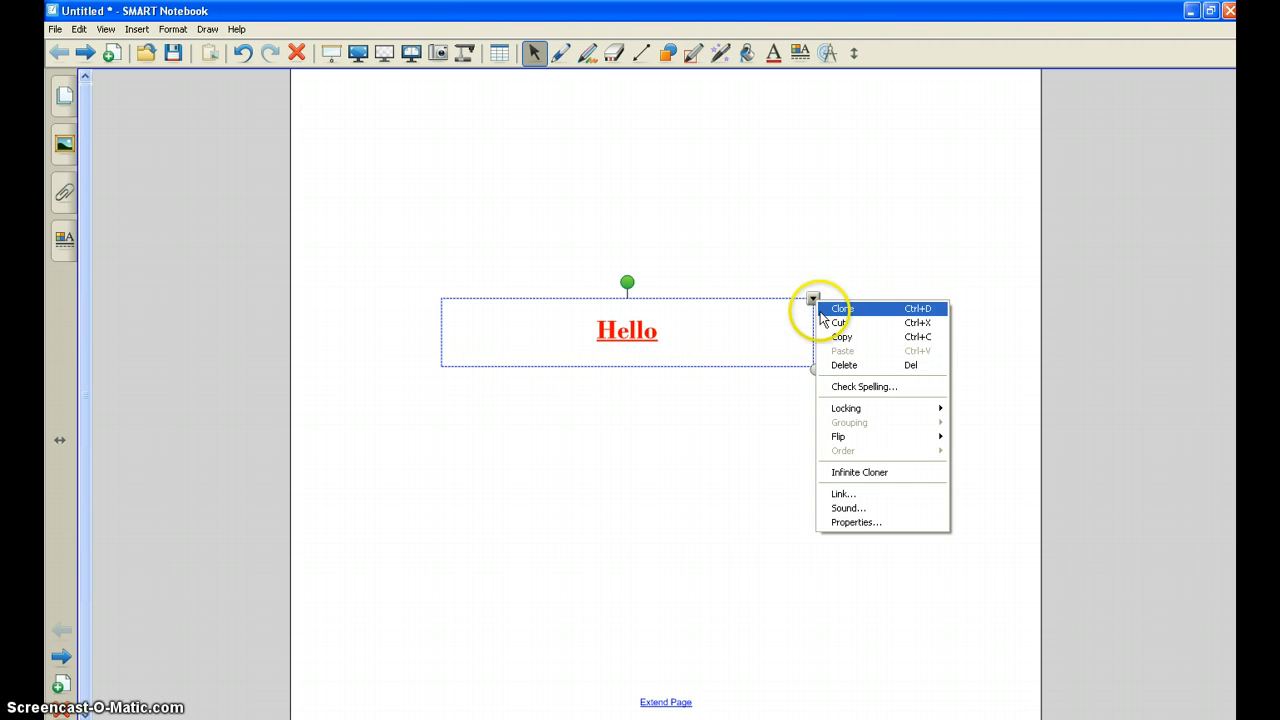
click(858, 522)
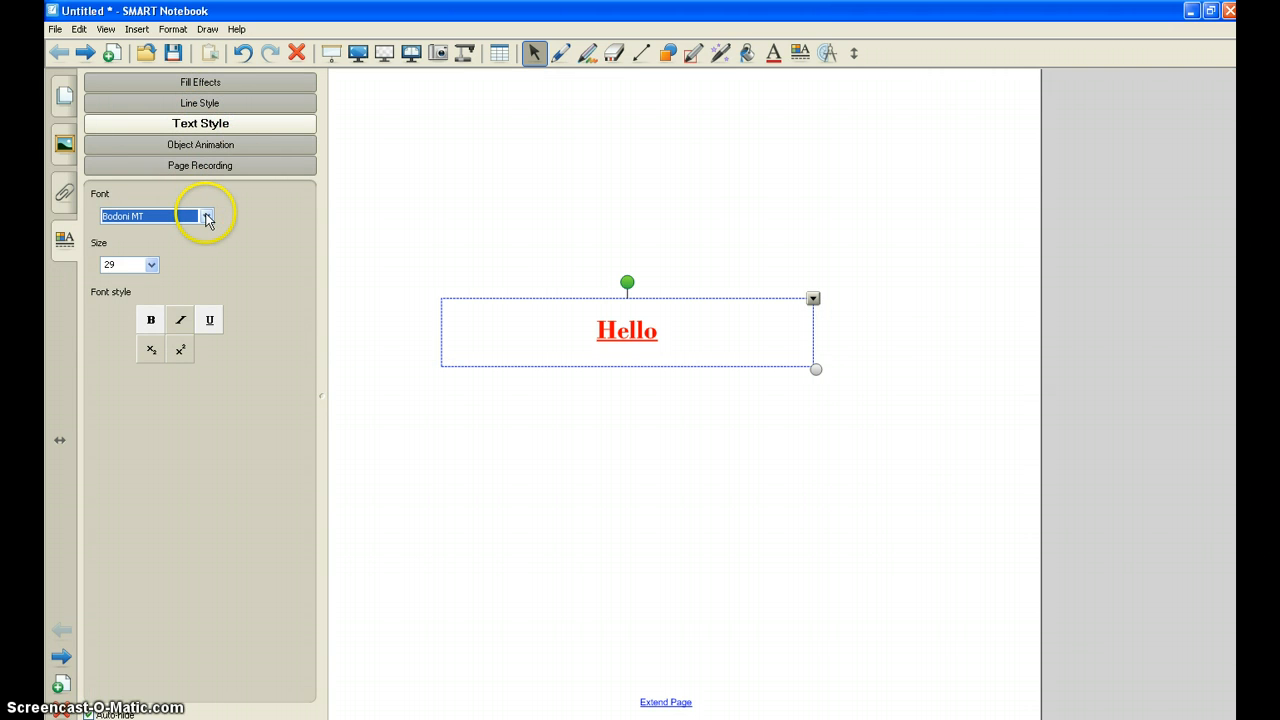
click(207, 217)
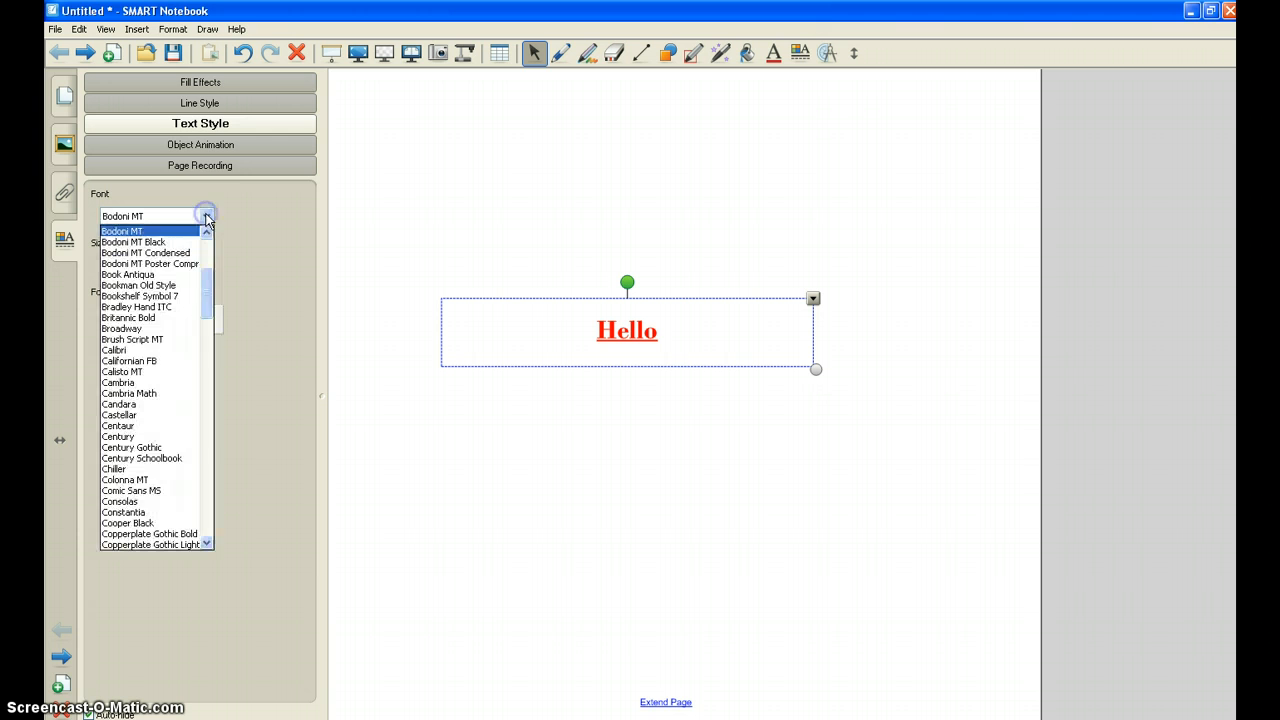
click(173, 350)
click(151, 264)
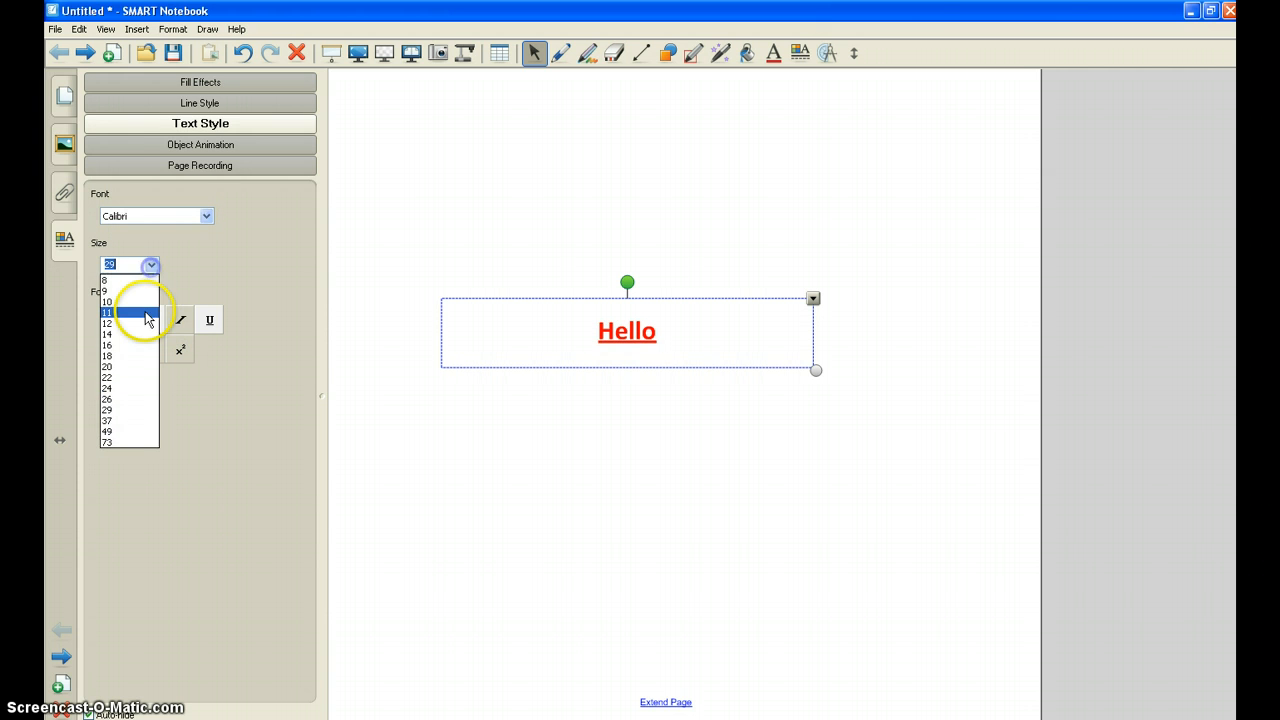
click(147, 318)
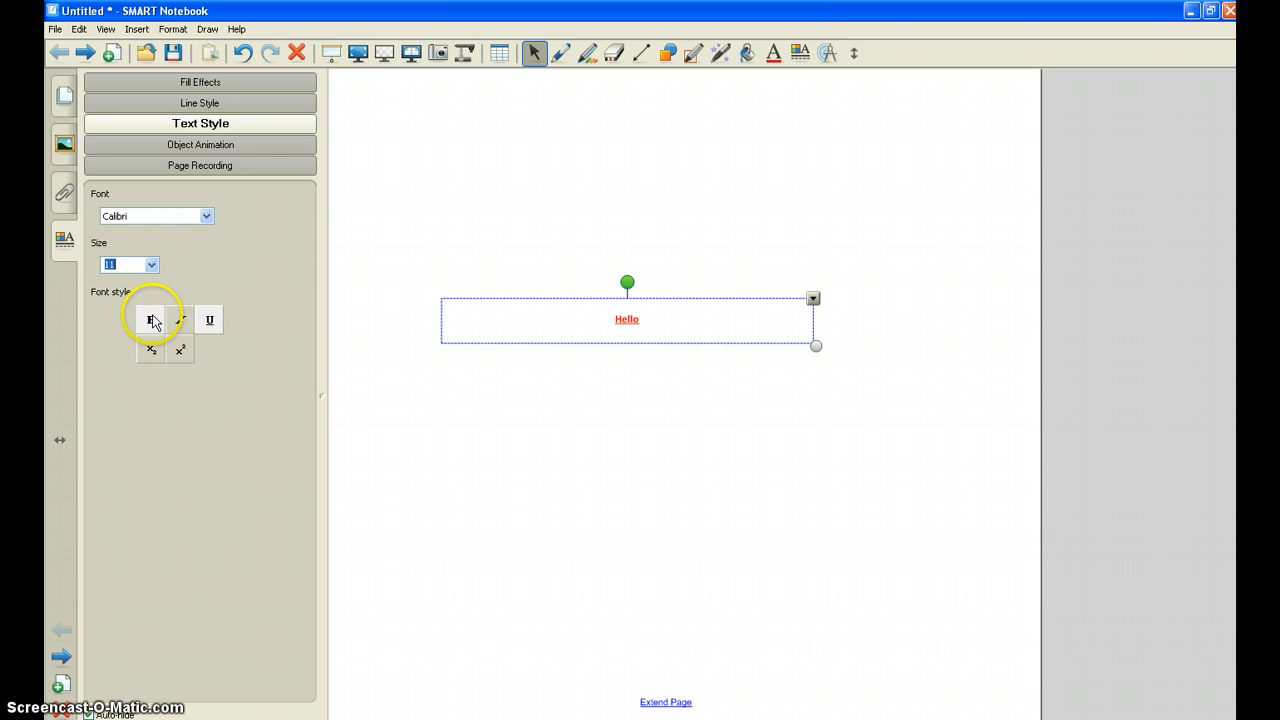
click(210, 322)
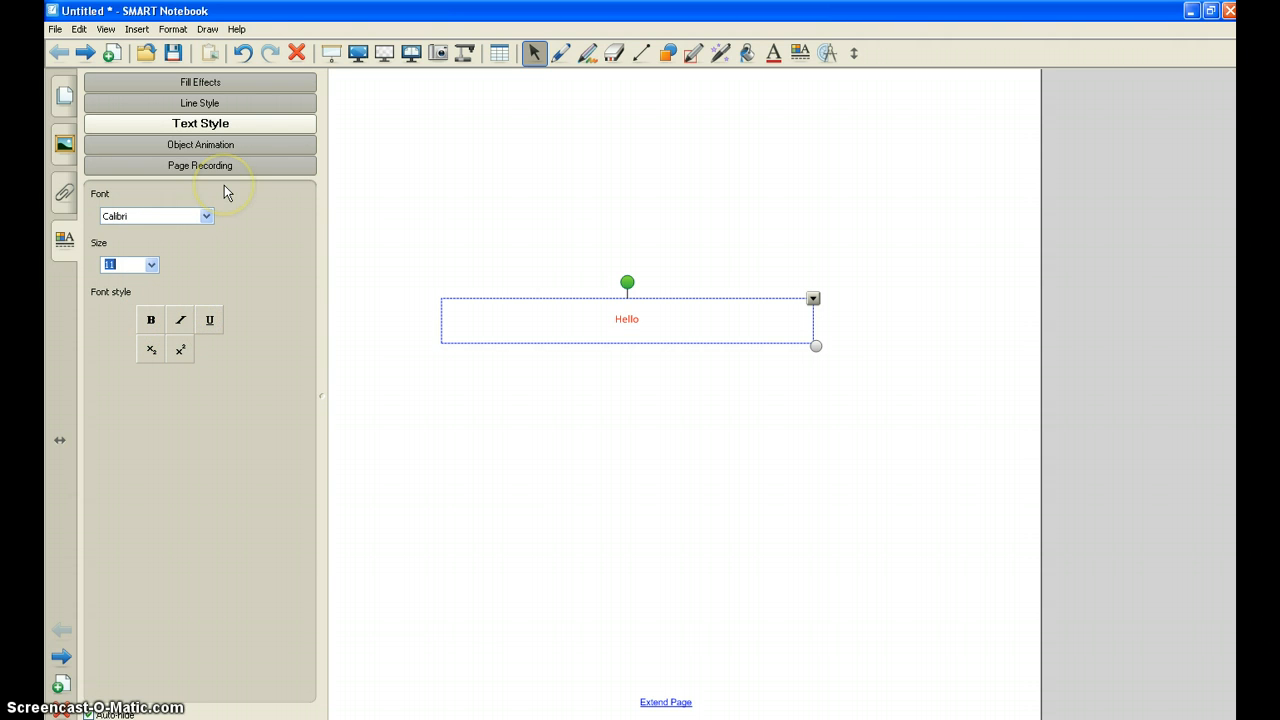
- Change the "Hello" text's line style colour to dark purple and deselect the object
click(227, 105)
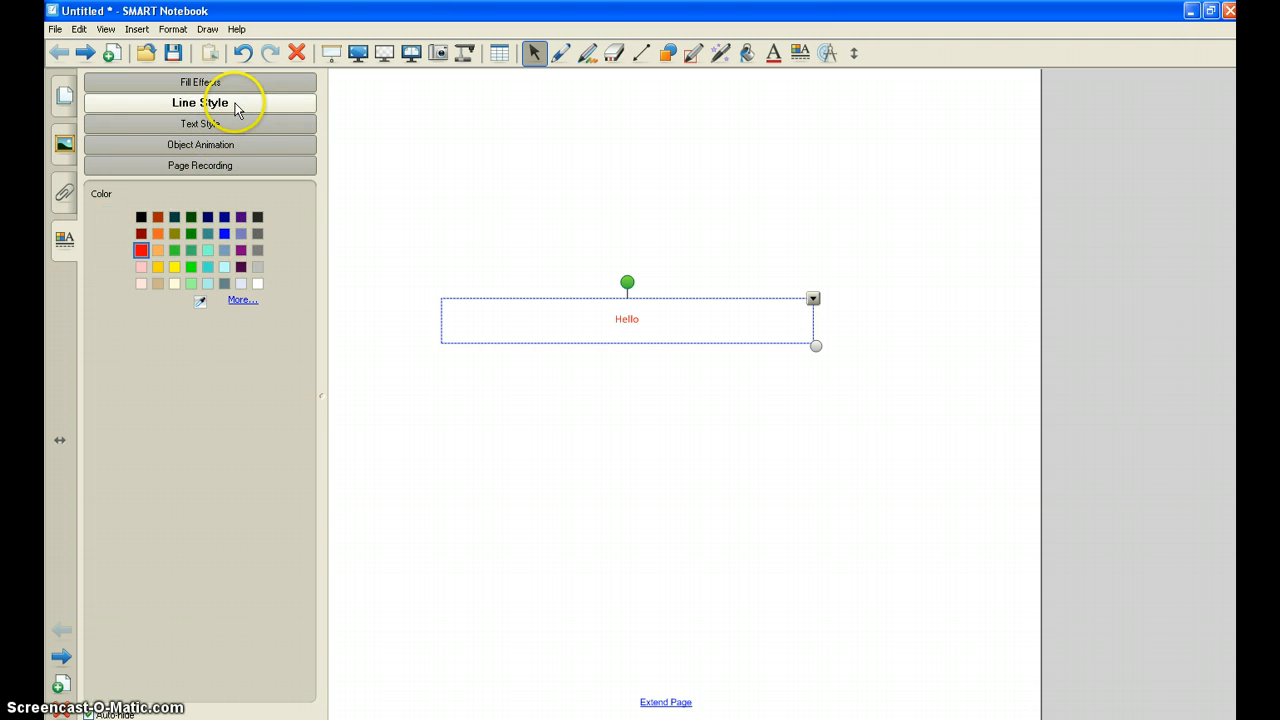
click(224, 234)
click(243, 268)
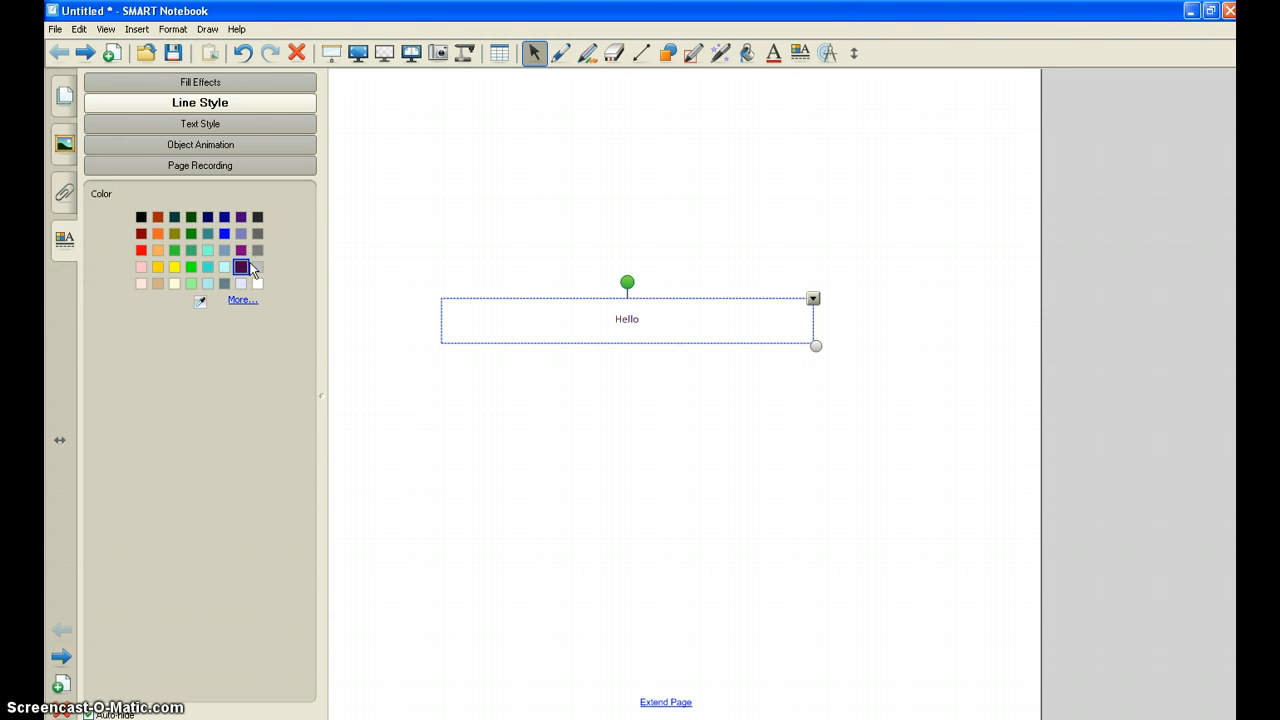
click(463, 430)
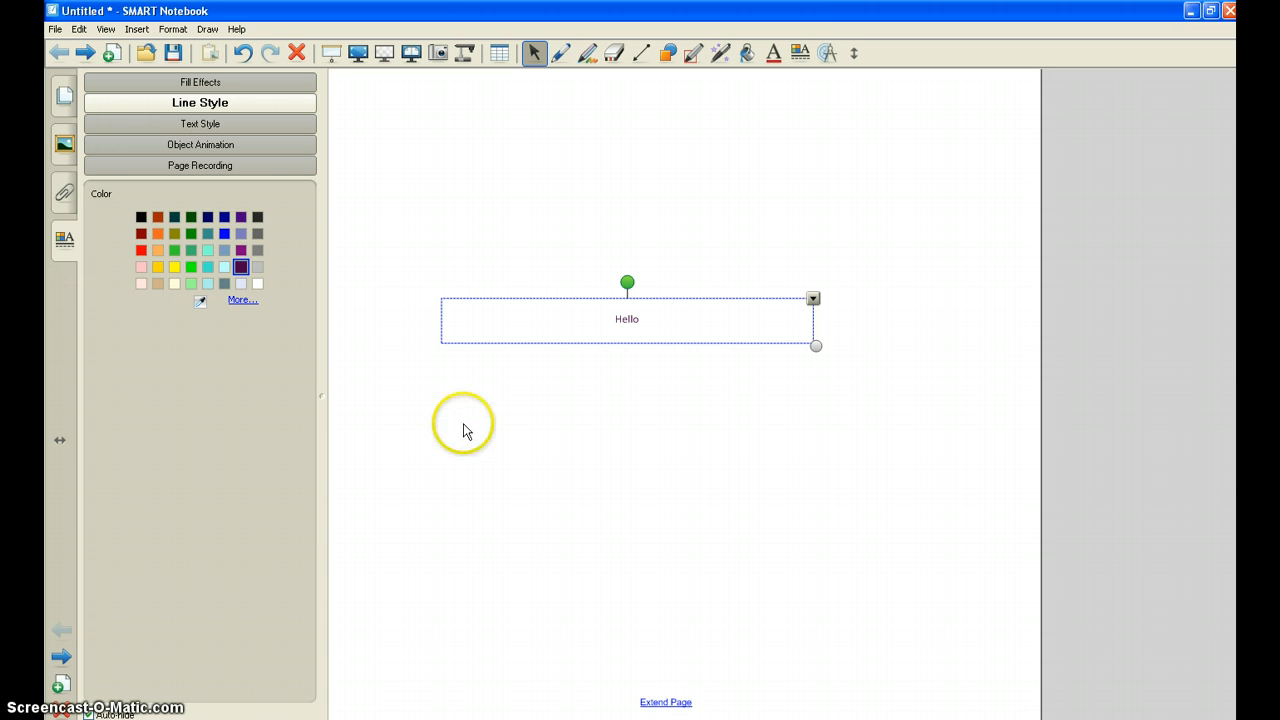
click(463, 428)
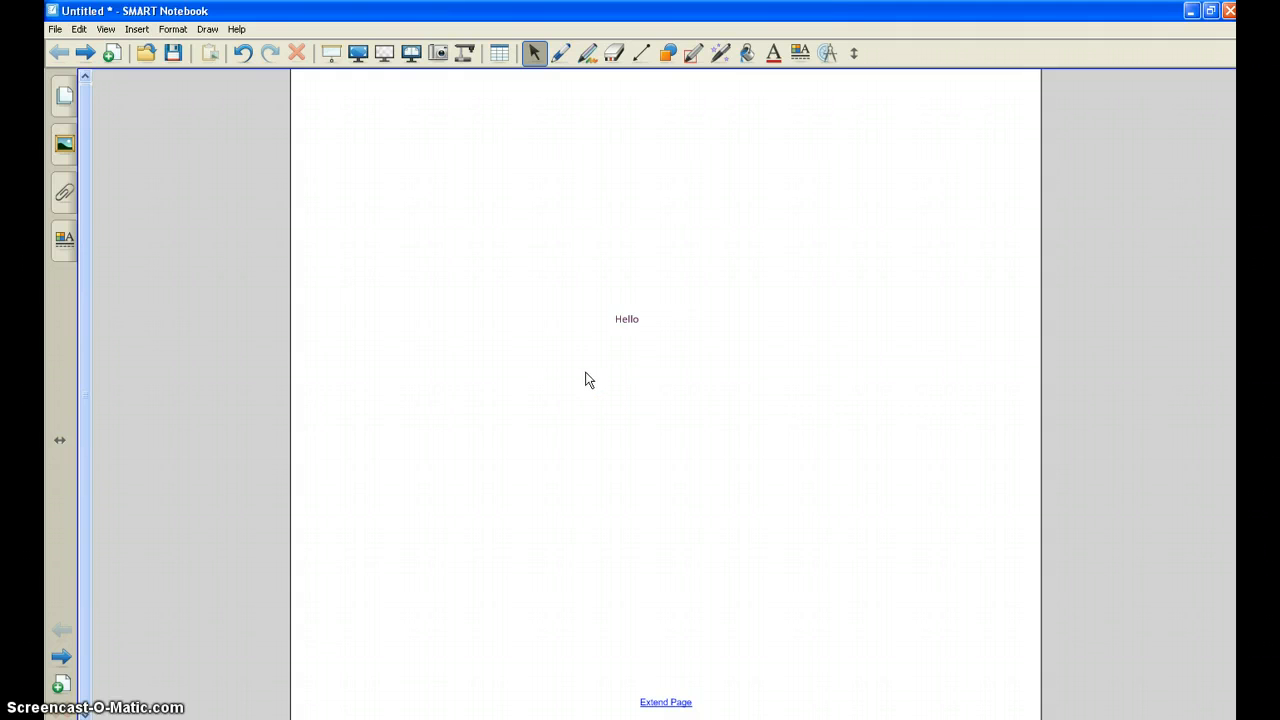
- Move the "Hello" text to the upper-left area of the page
drag(638, 321, 608, 337)
click(628, 368)
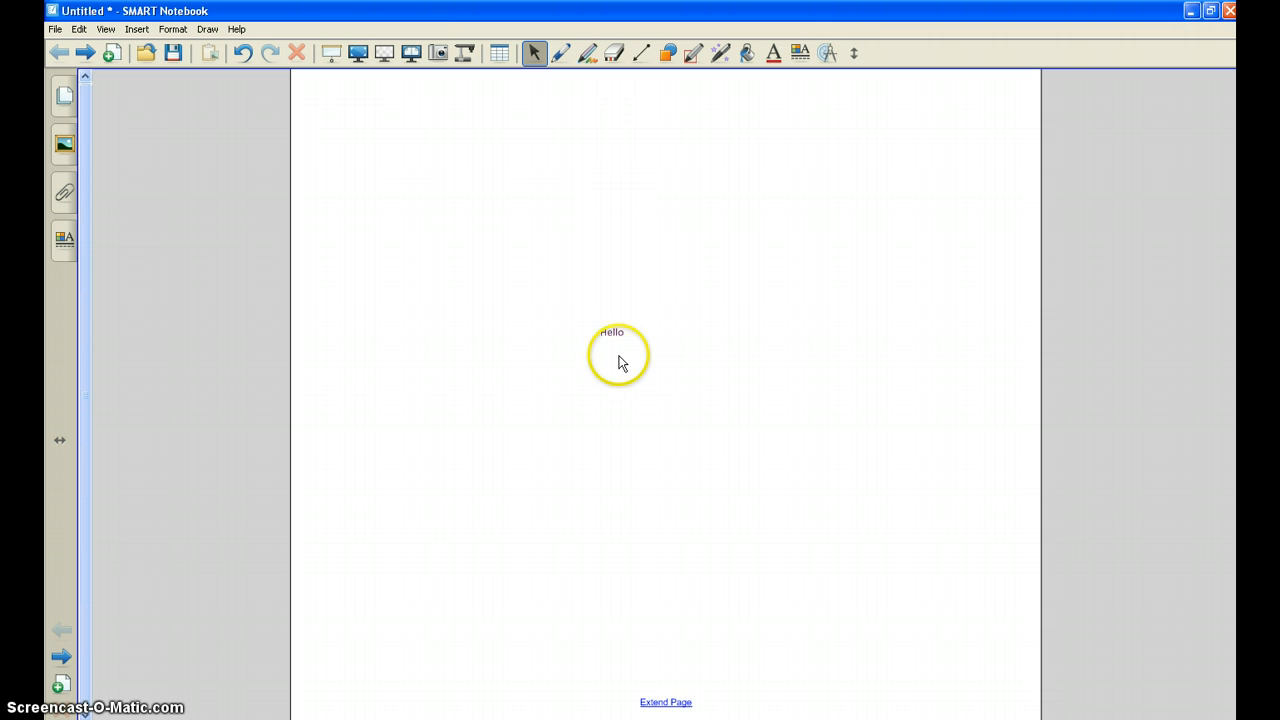
drag(612, 332, 424, 160)
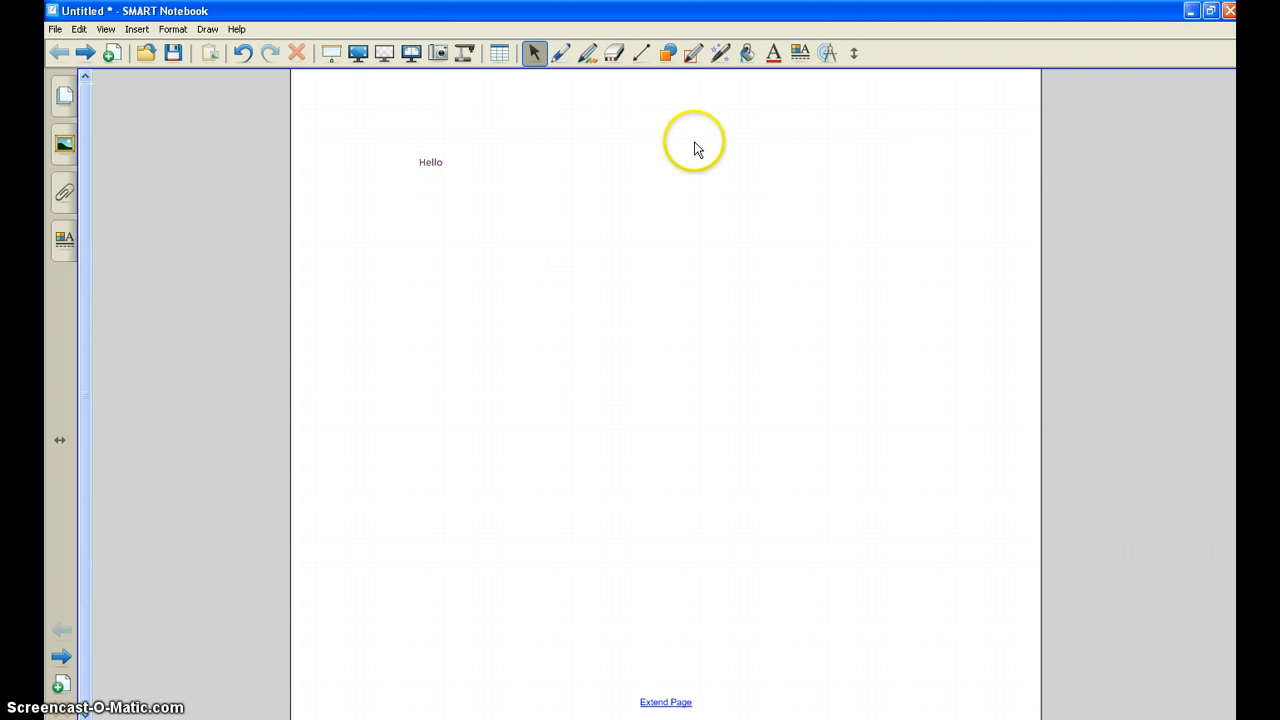
- Draw a large trapezoid in the middle of the page with the Shapes tool
click(668, 56)
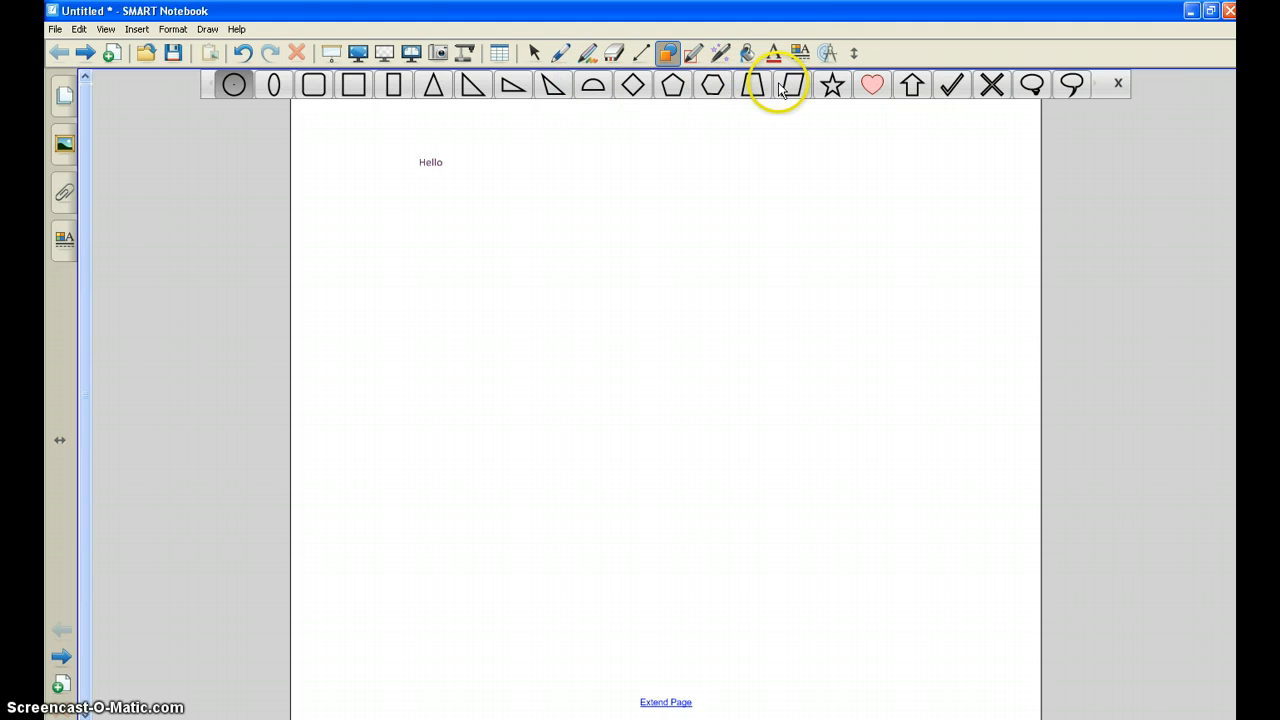
click(748, 87)
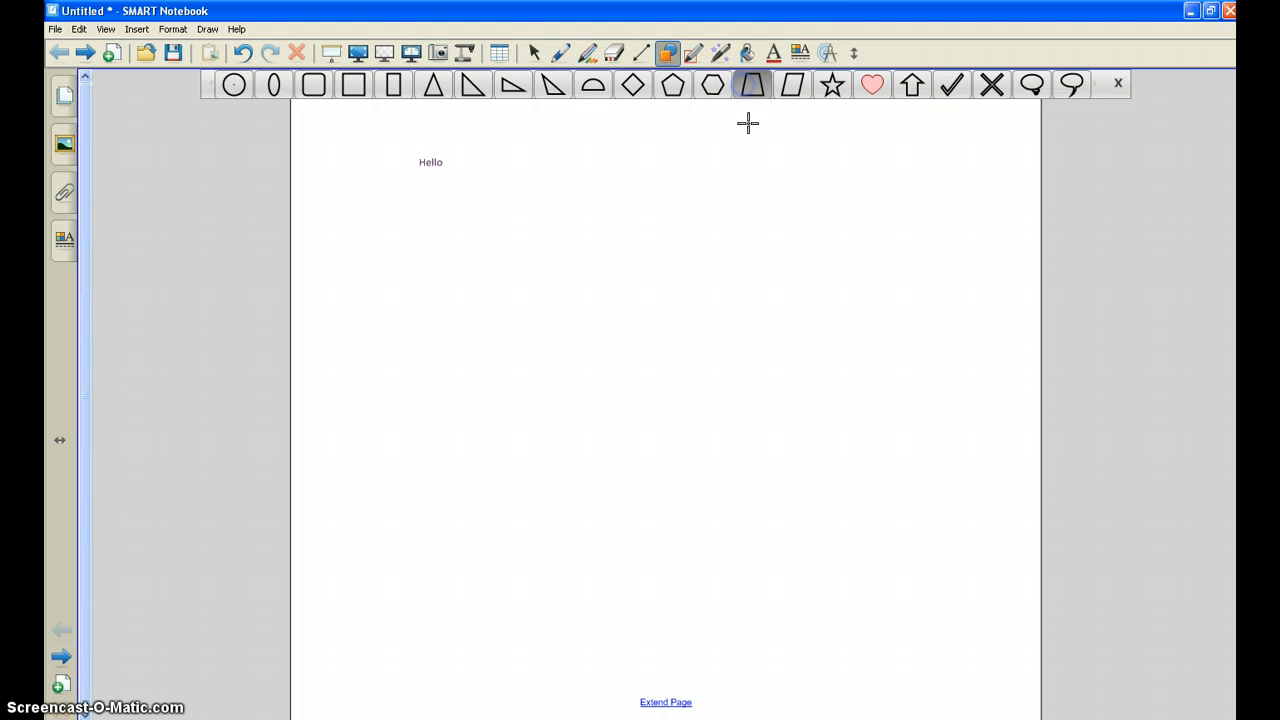
click(553, 288)
drag(553, 288, 795, 479)
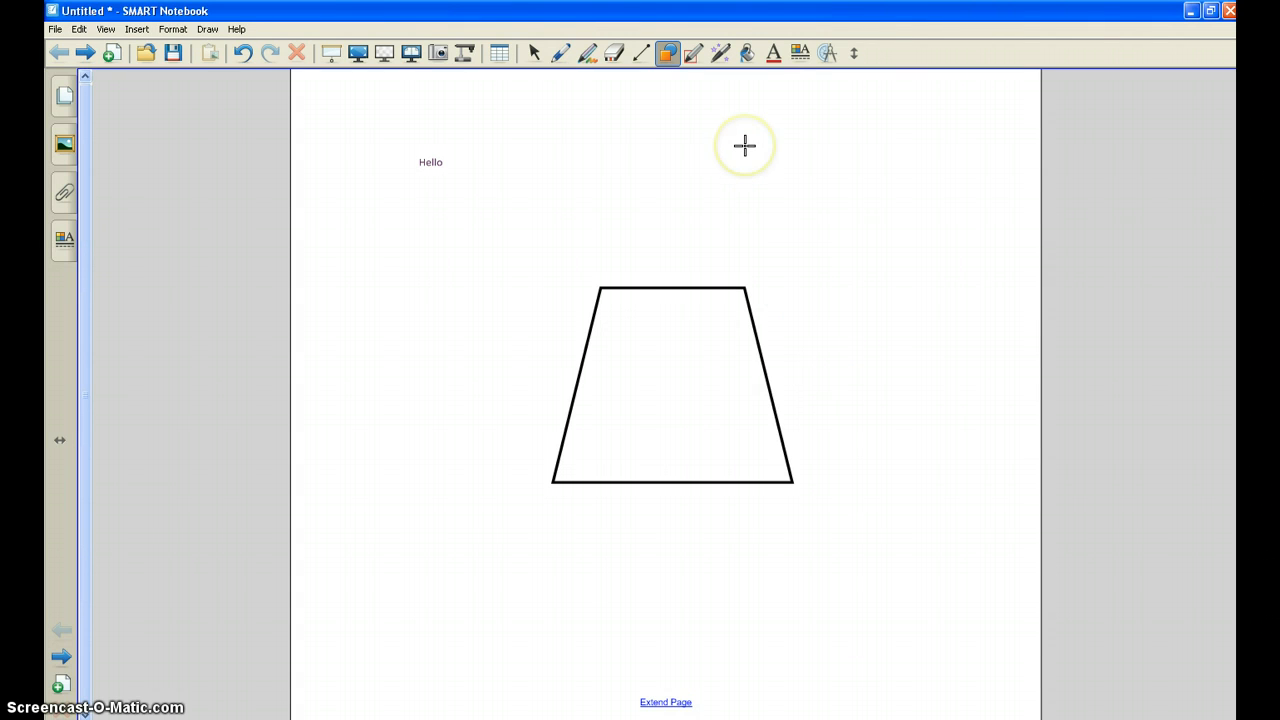
- Draw five small trapezoids above and to the right of the large one
drag(745, 146, 746, 147)
drag(740, 160, 793, 230)
drag(880, 183, 924, 203)
drag(936, 284, 962, 318)
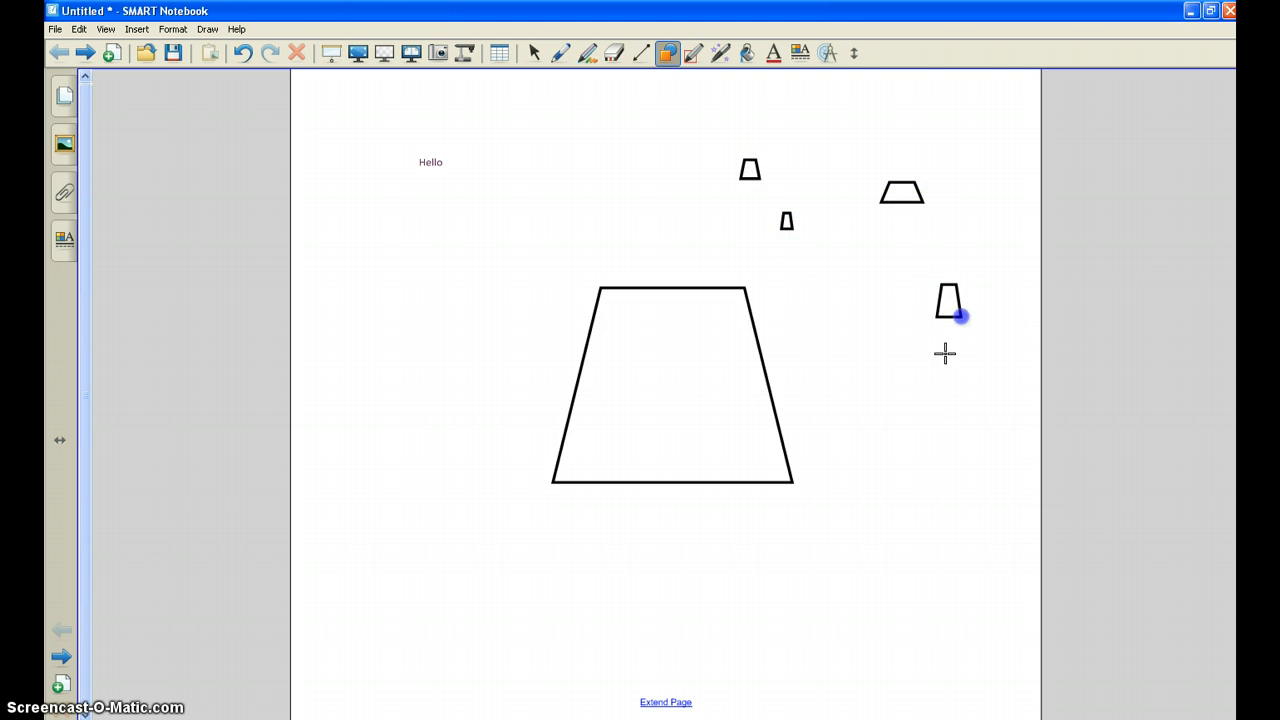
drag(915, 398, 871, 414)
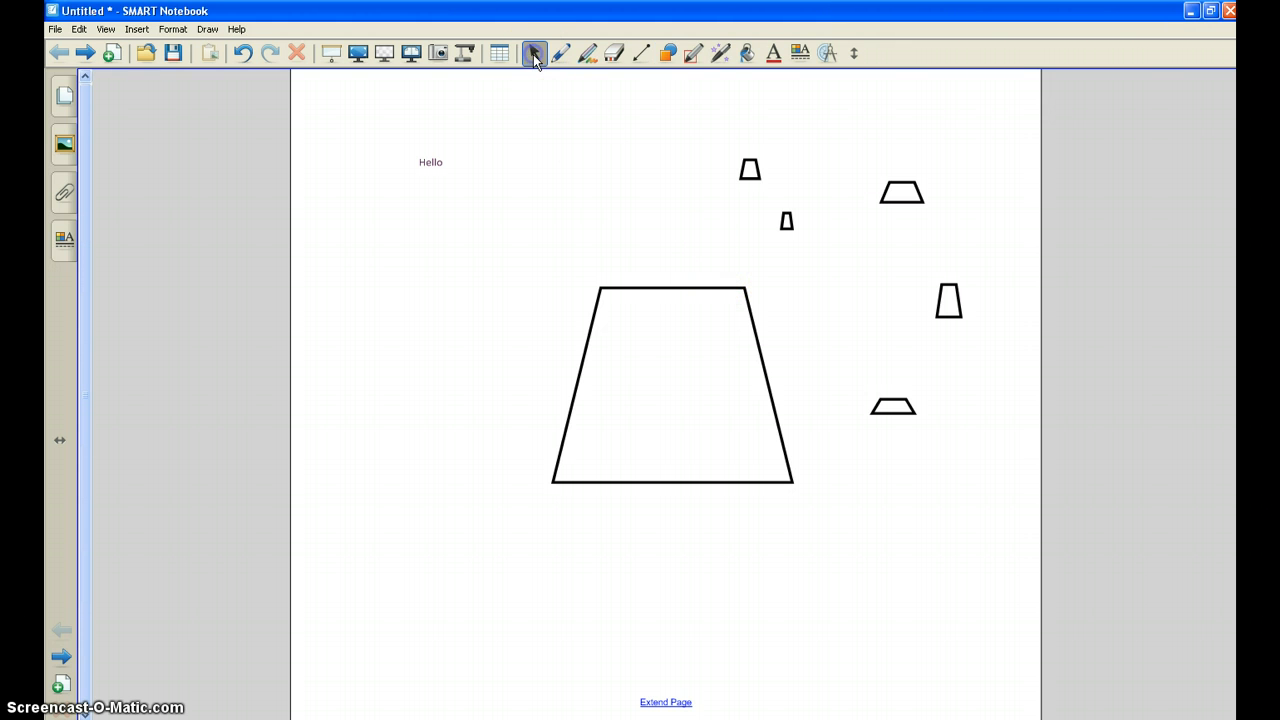
- Select the large trapezoid and scale it down slightly
click(515, 130)
click(531, 155)
click(527, 163)
click(677, 298)
mouse_move(671, 266)
mouse_down()
mouse_move(634, 289)
mouse_move(677, 274)
mouse_move(675, 285)
mouse_up()
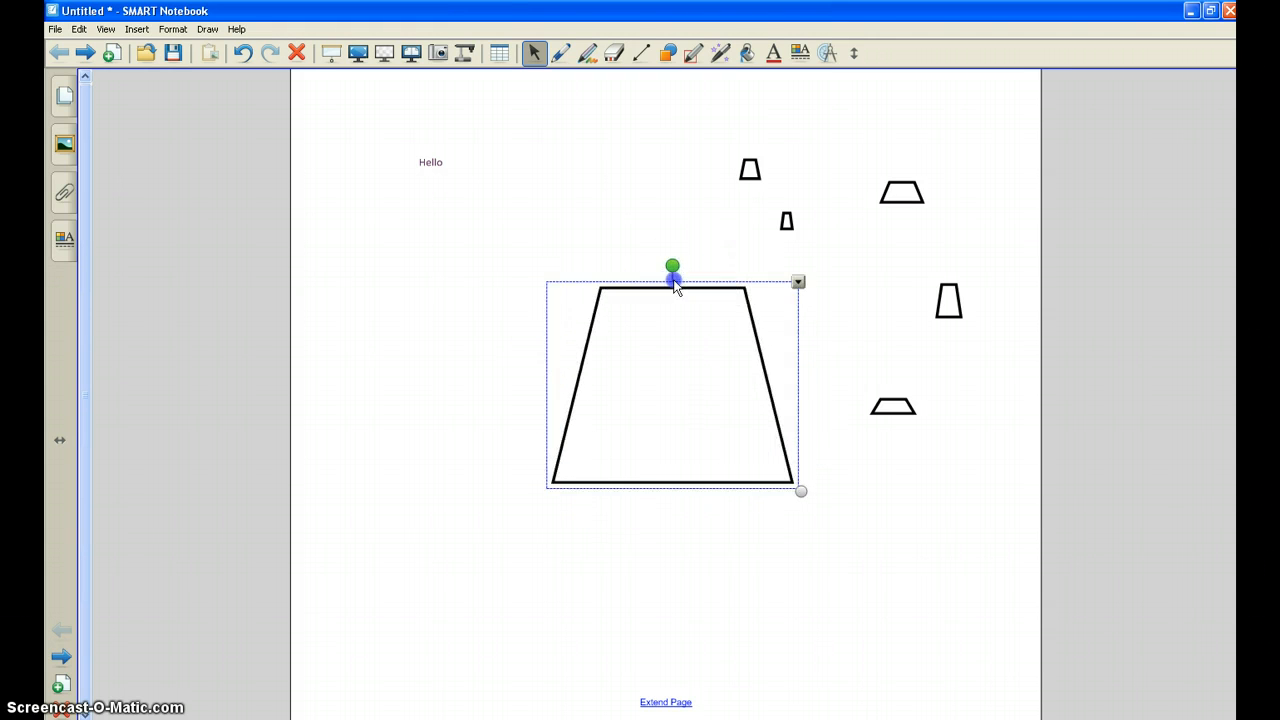
drag(801, 490, 773, 467)
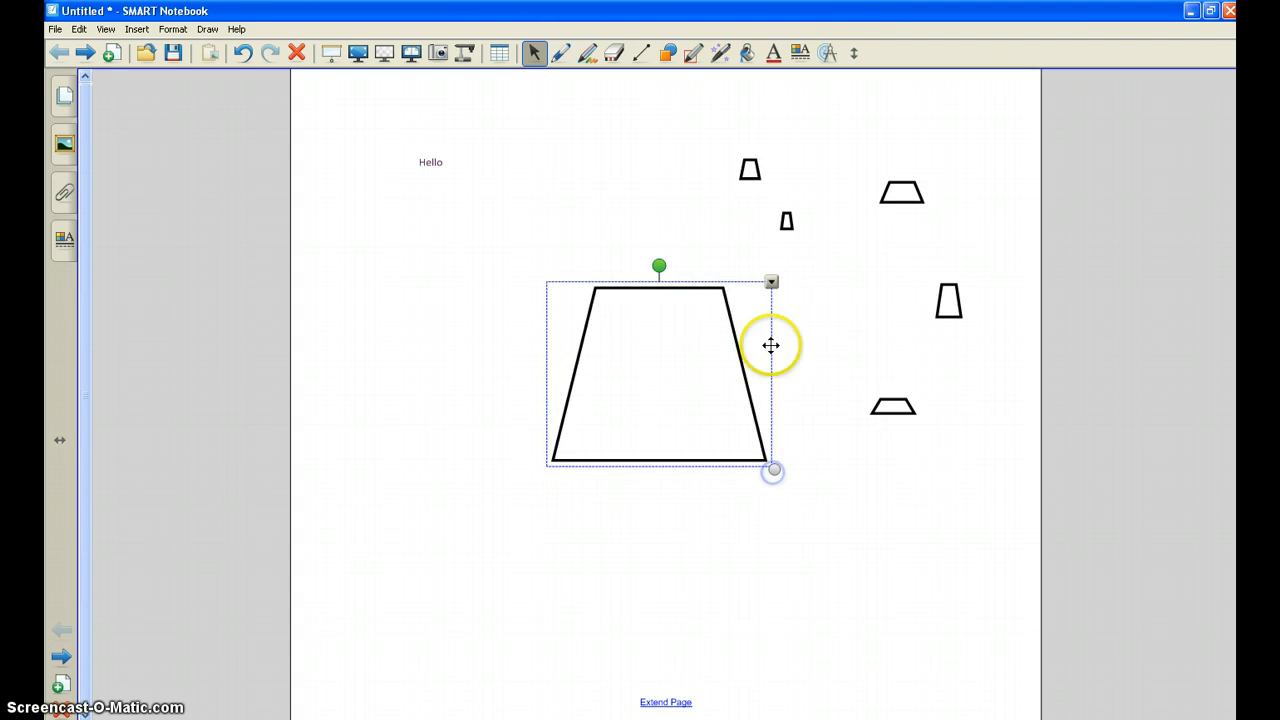
- Open the properties of the large trapezoid in the middle of the page
click(771, 284)
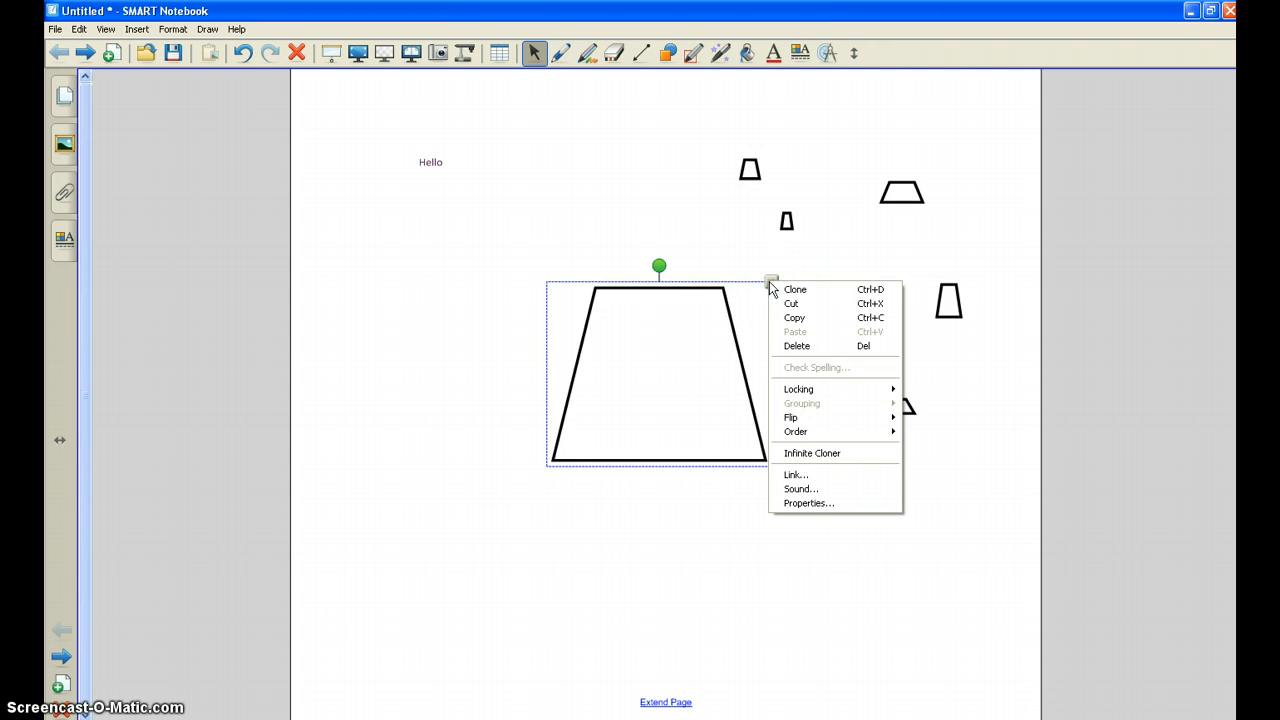
click(813, 505)
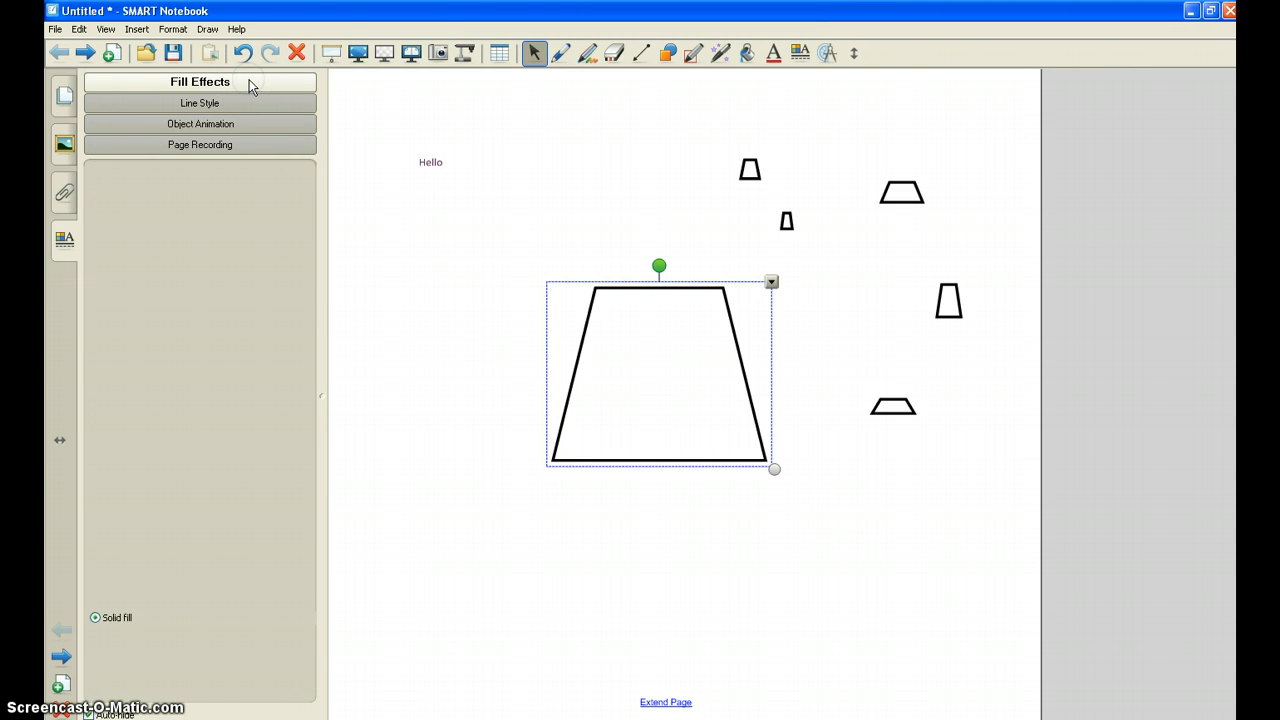
click(247, 268)
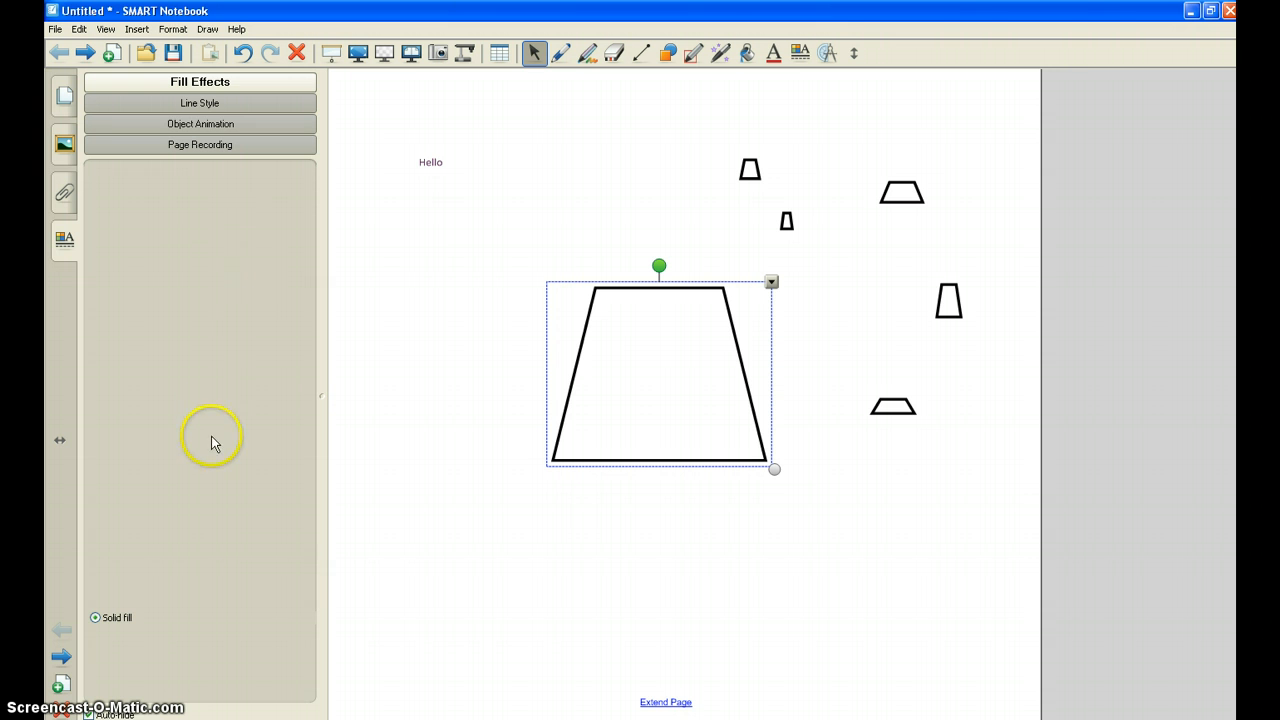
click(254, 551)
click(654, 366)
click(74, 234)
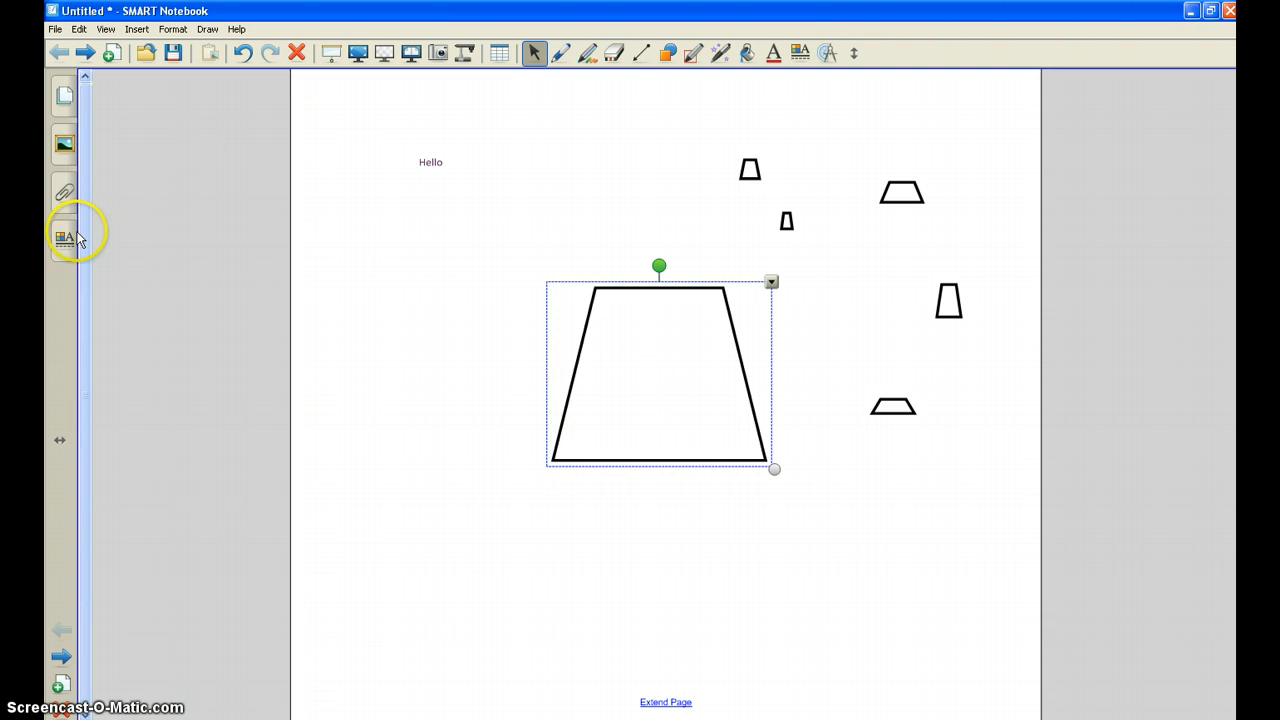
- Review the Line Style, Object Animation and Page Recording properties, returning to Fill Effects for the large trapezoid
click(184, 105)
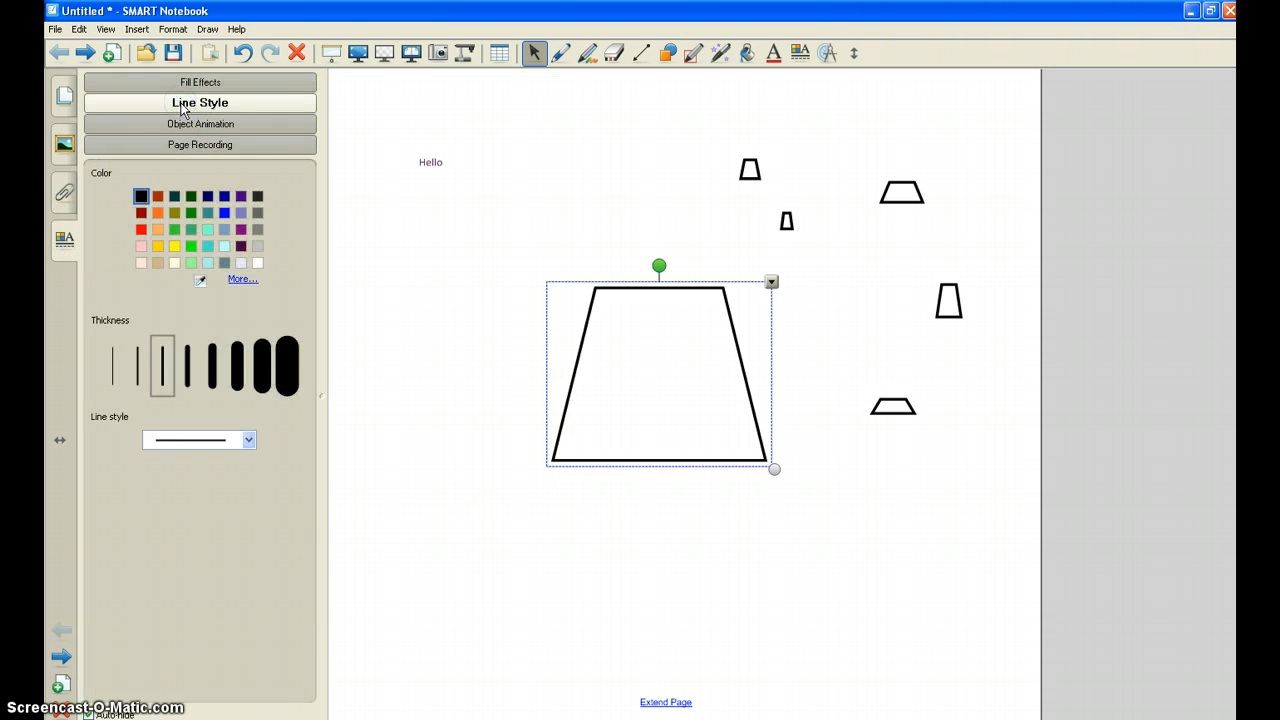
click(192, 83)
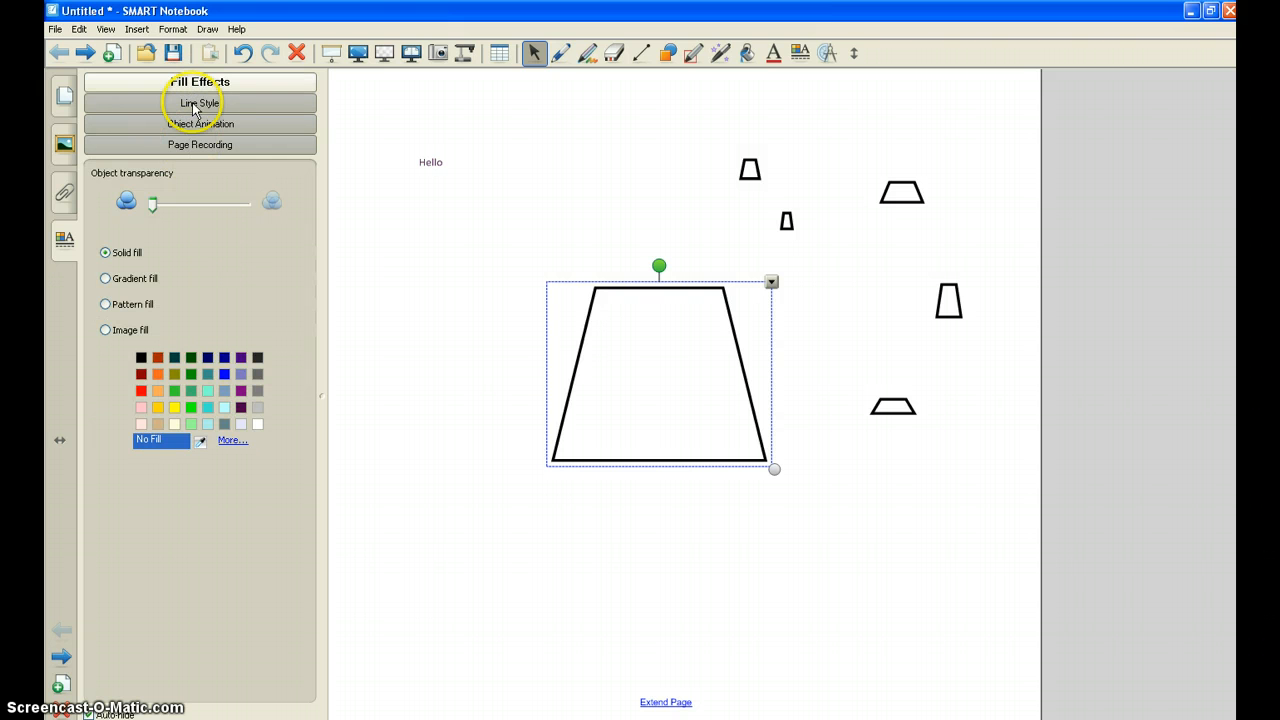
click(194, 104)
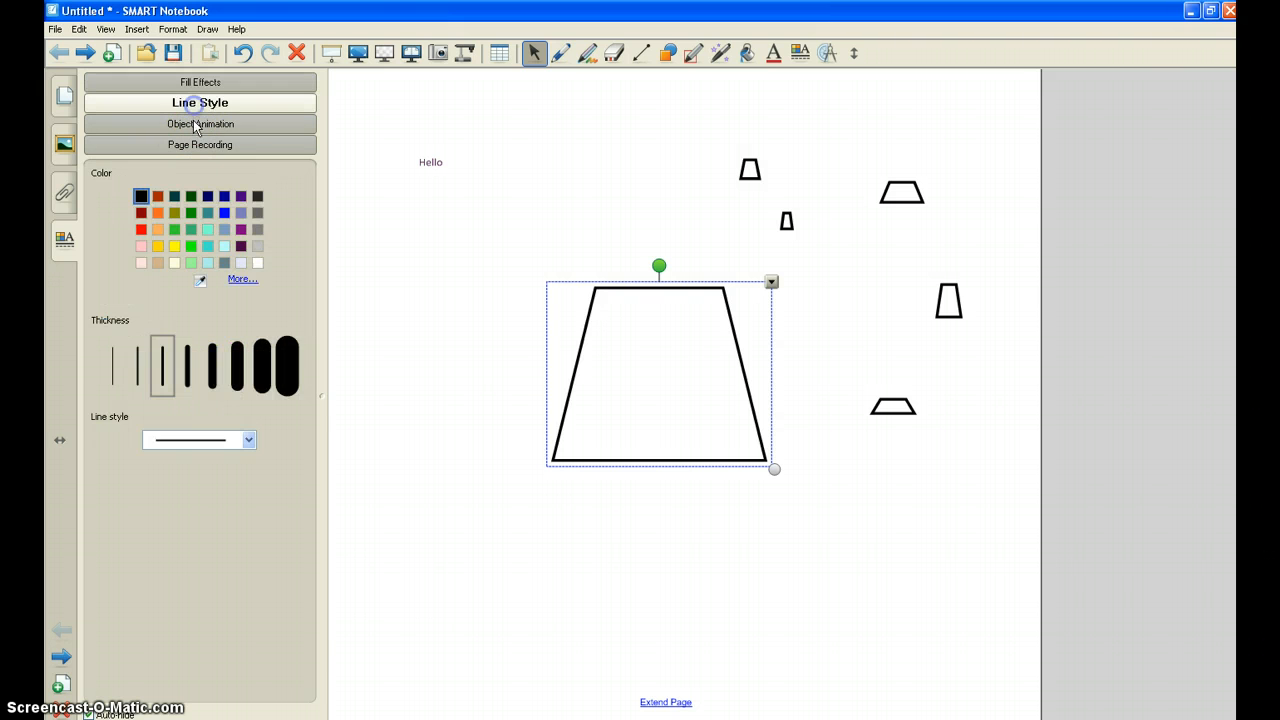
click(192, 123)
click(194, 146)
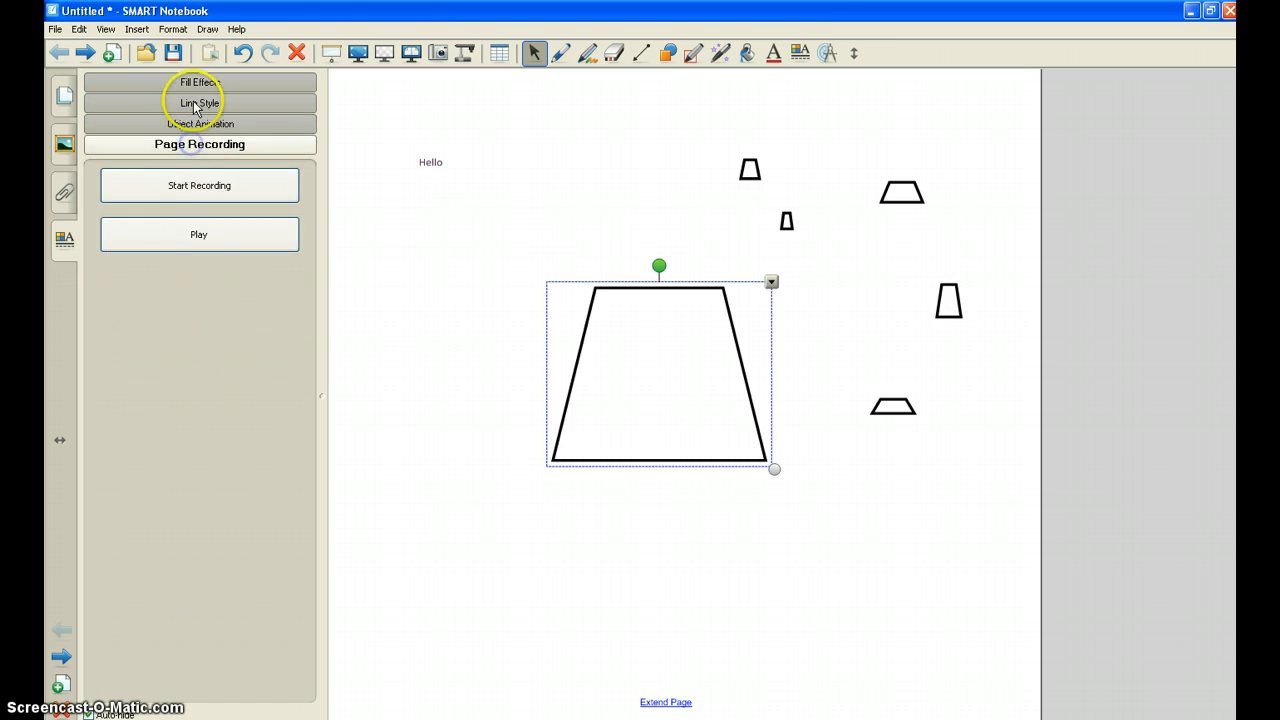
click(196, 83)
click(196, 93)
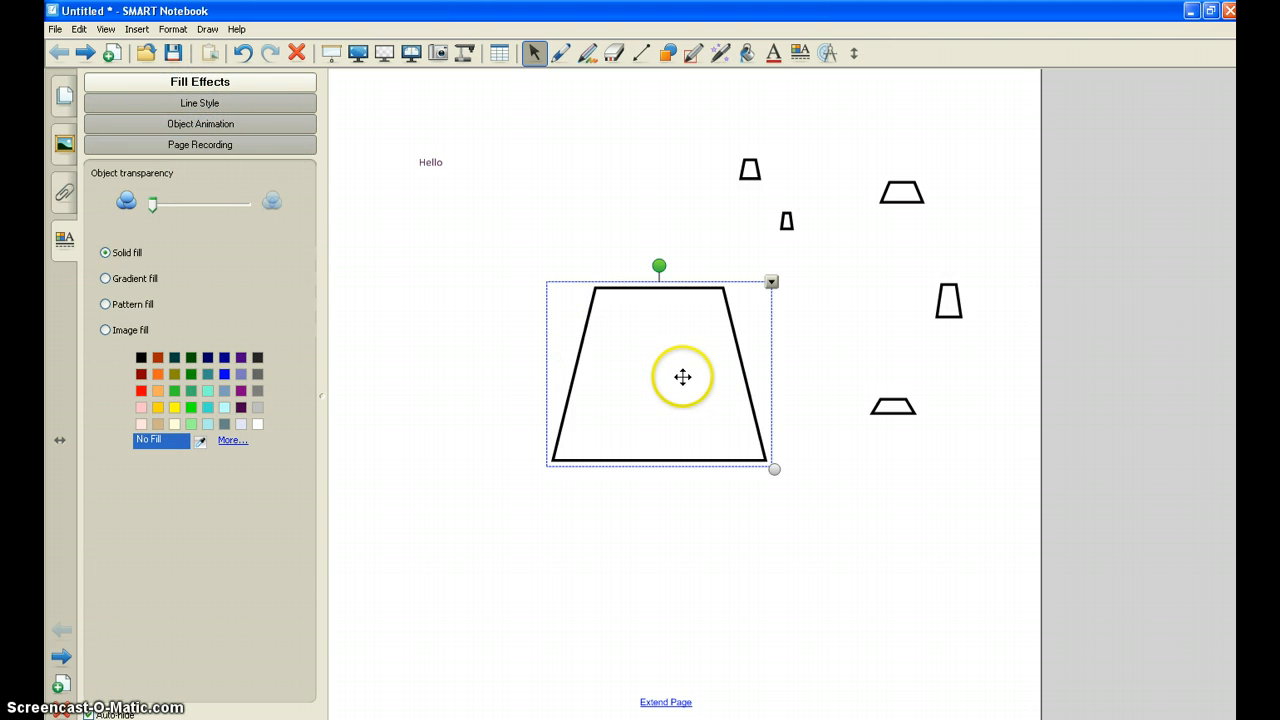
- Fill the large trapezoid with solid dark purple and turn it into a horizontal gradient with turquoise as color two
click(241, 357)
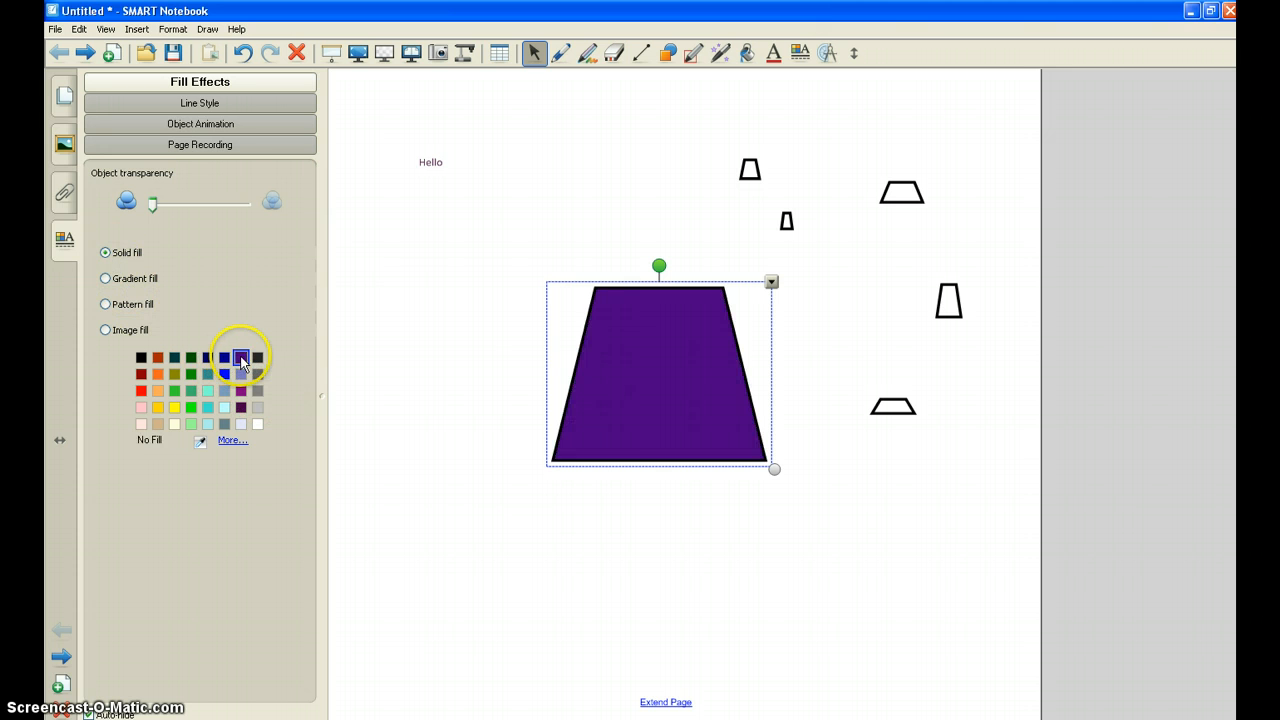
click(106, 281)
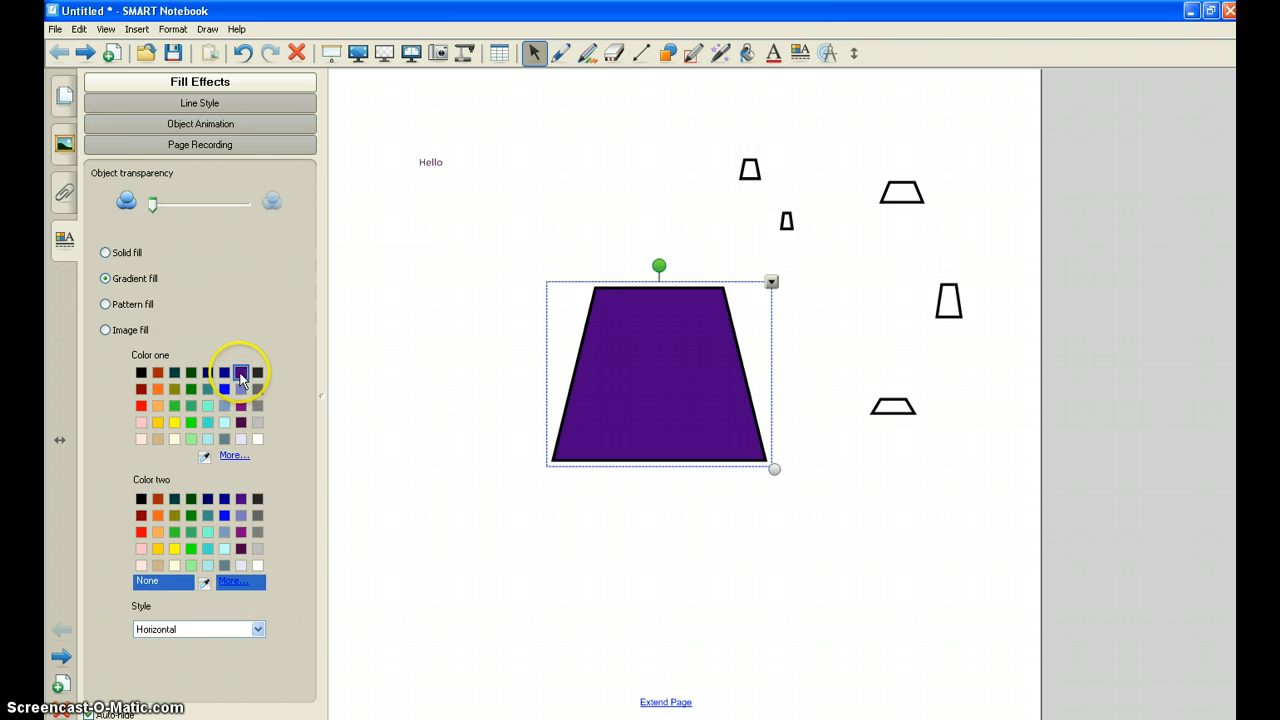
click(207, 532)
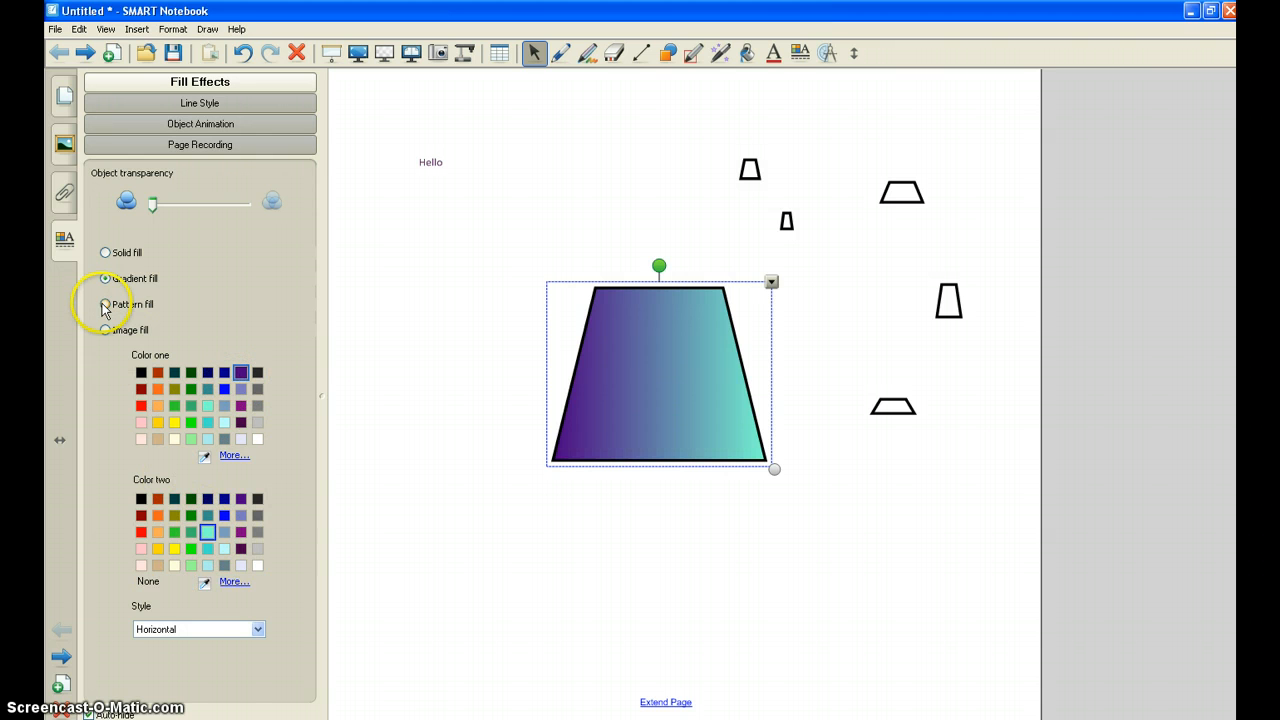
- Try several pattern fills on the large trapezoid, including a grid, fine hatching and bold diagonal stripes
click(105, 304)
click(149, 436)
click(215, 503)
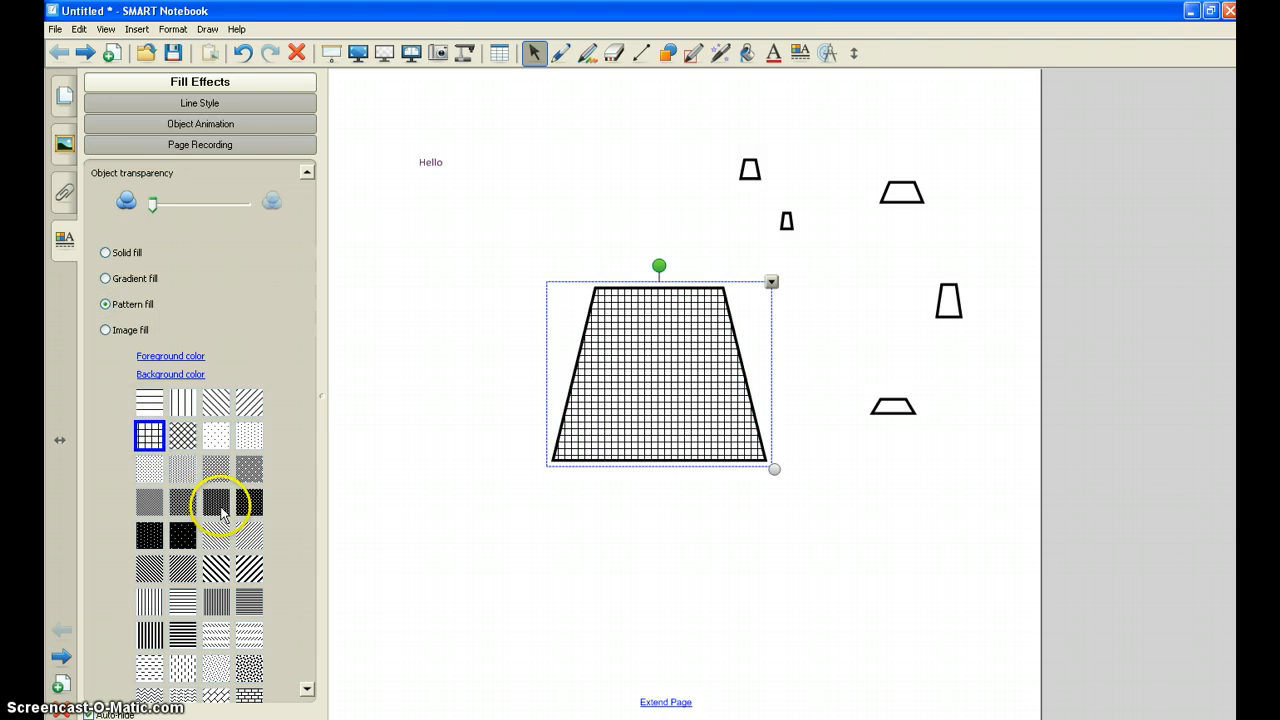
click(216, 537)
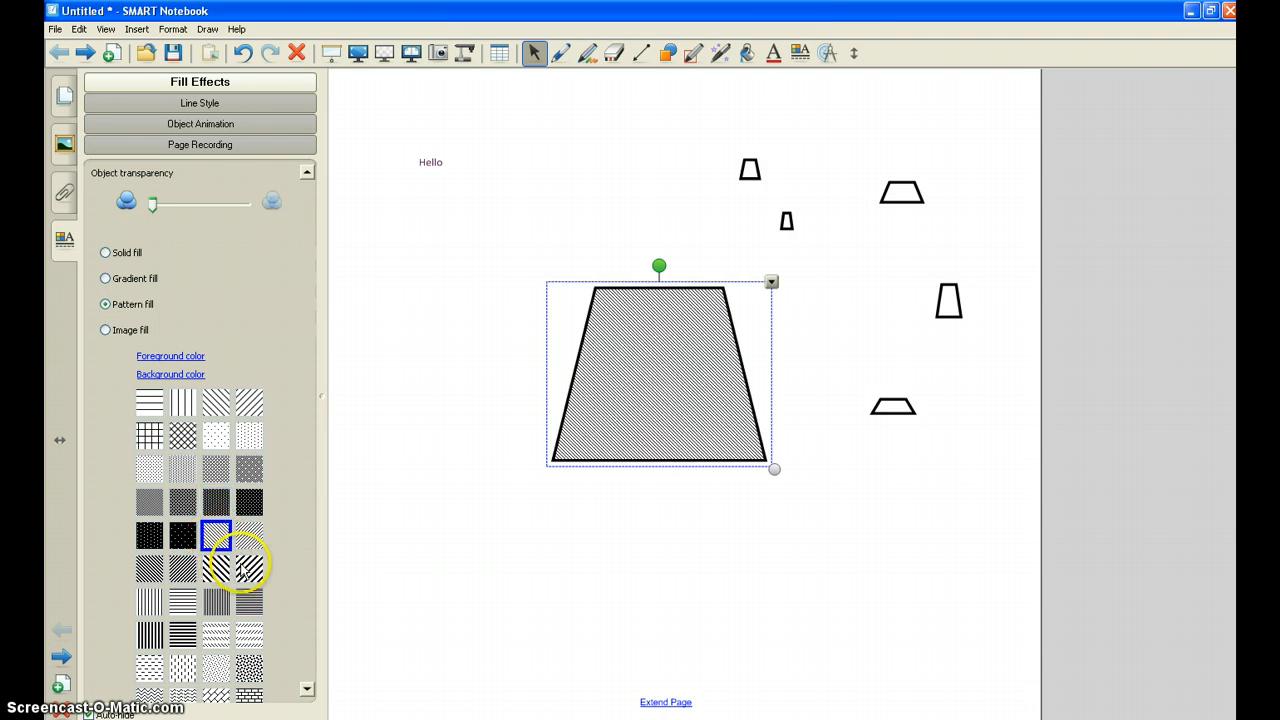
click(249, 569)
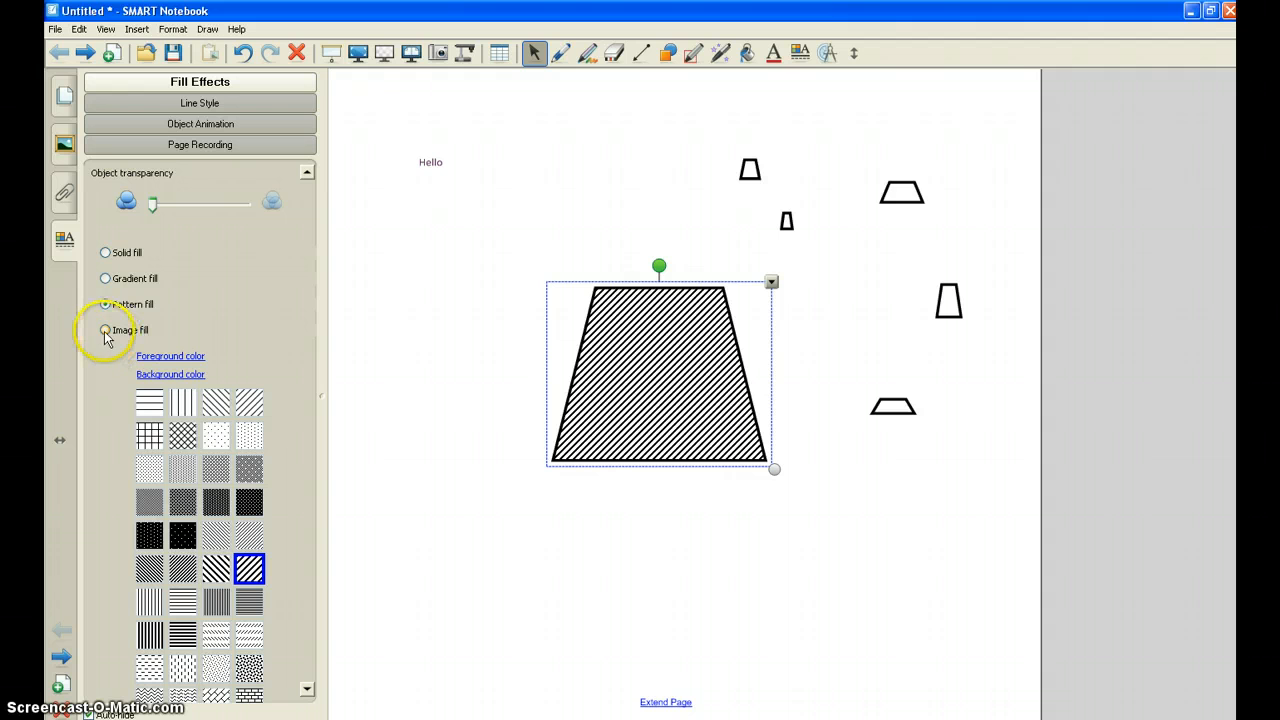
- Apply a horizontal gradient fill to the large trapezoid, from dark purple to pale lavender
click(105, 278)
click(241, 372)
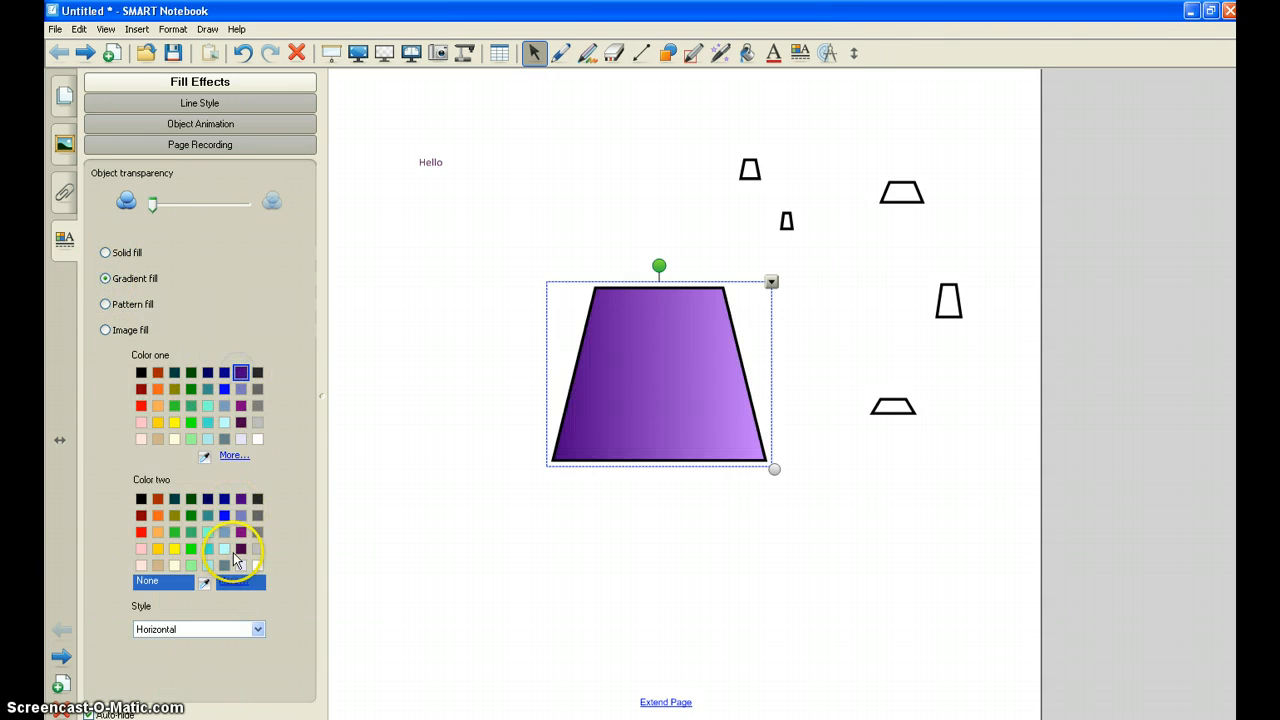
click(241, 565)
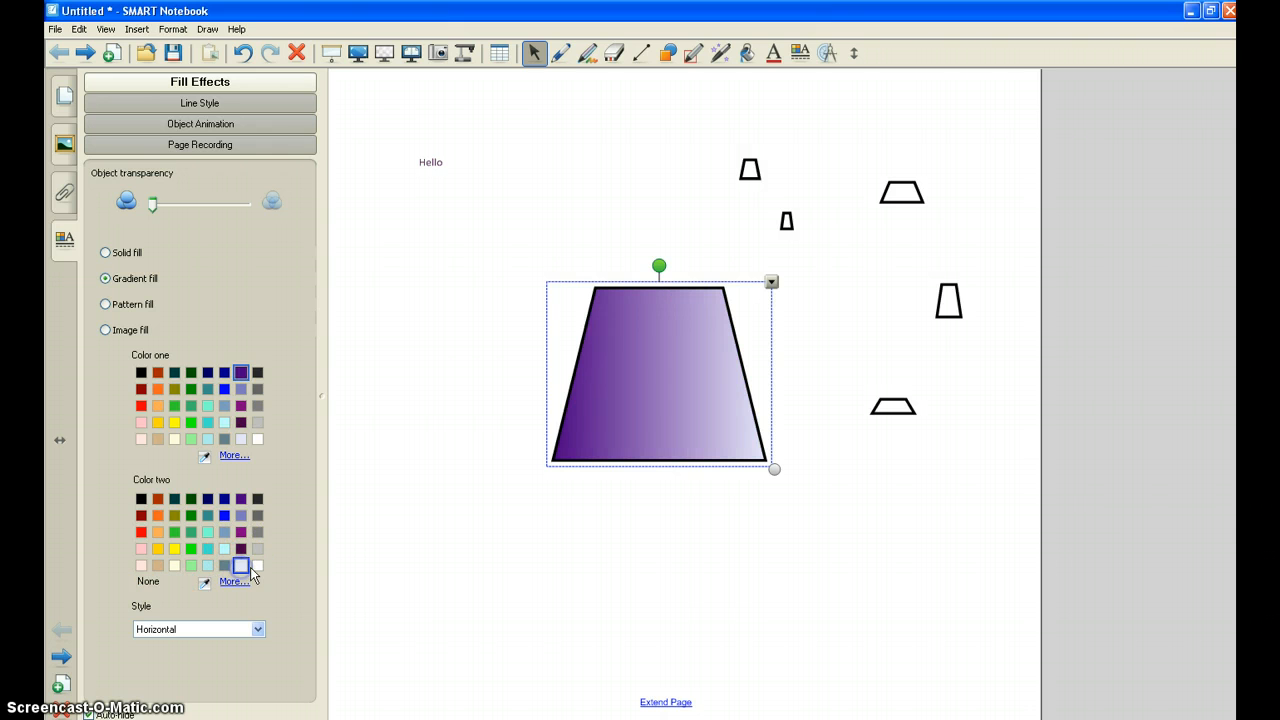
click(721, 585)
- Move the gradient-filled trapezoid left so it sits below the "Hello" text, and deselect it
click(677, 446)
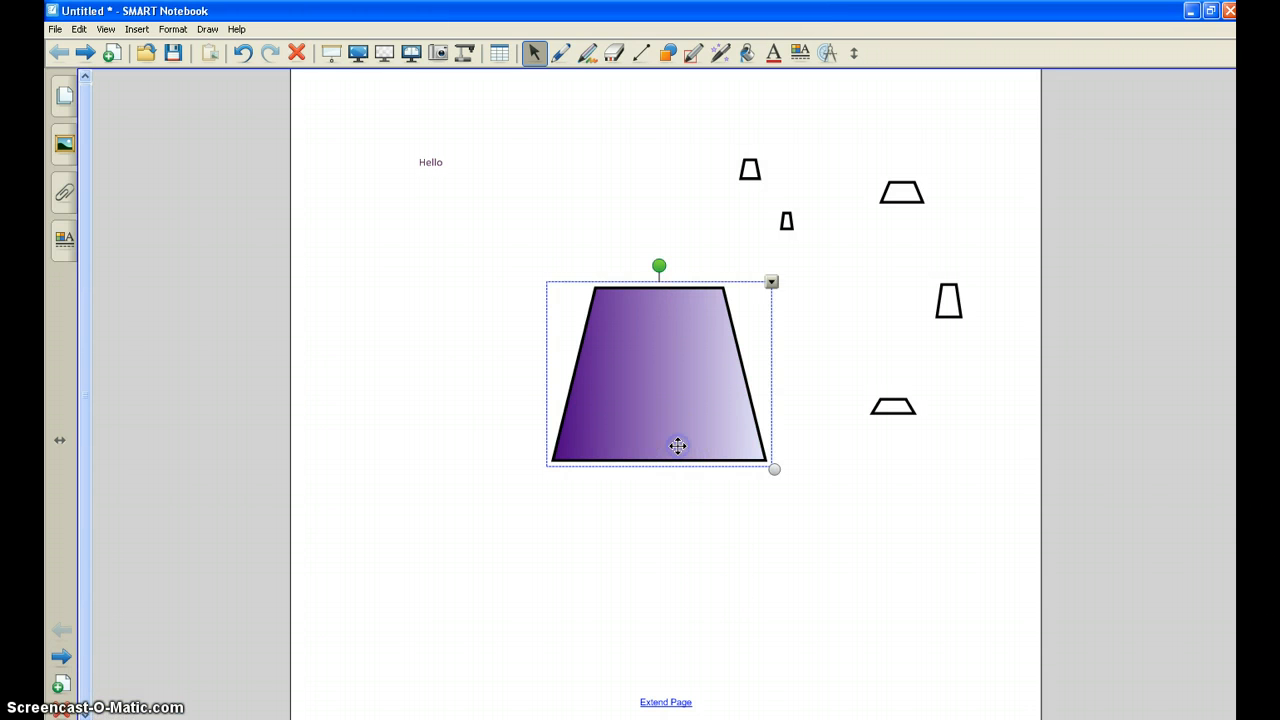
drag(677, 446, 538, 431)
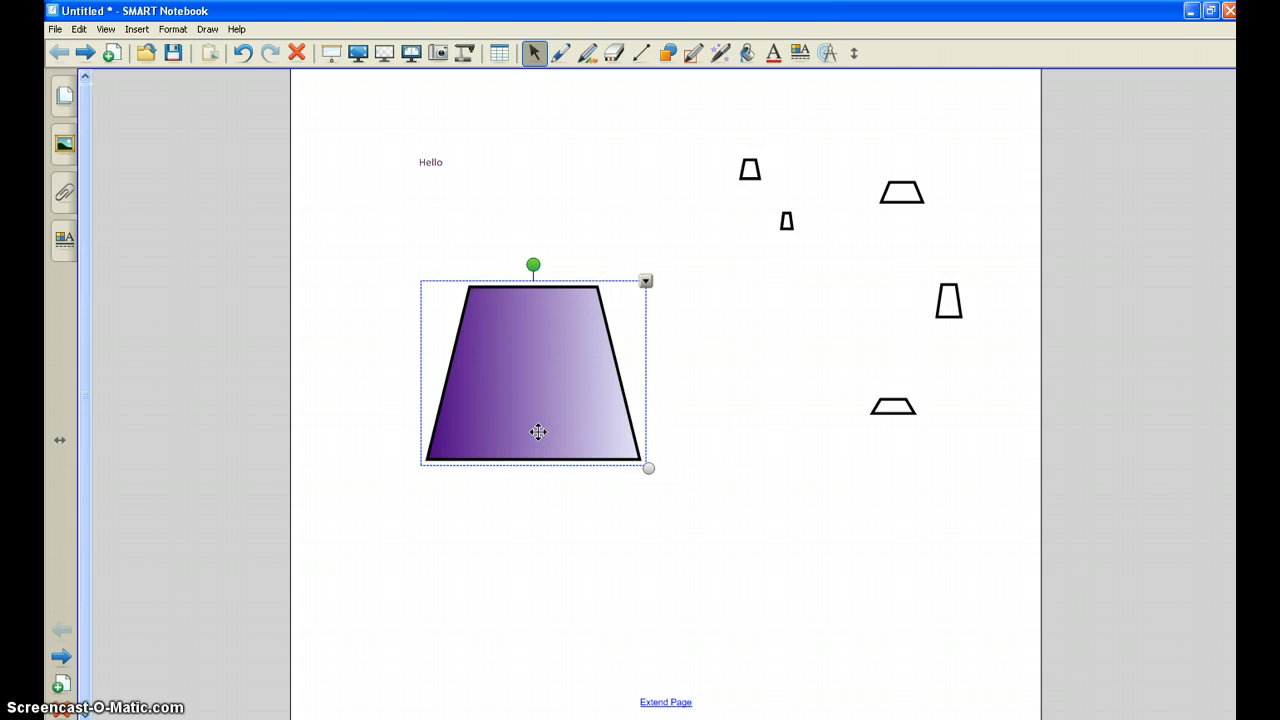
click(796, 531)
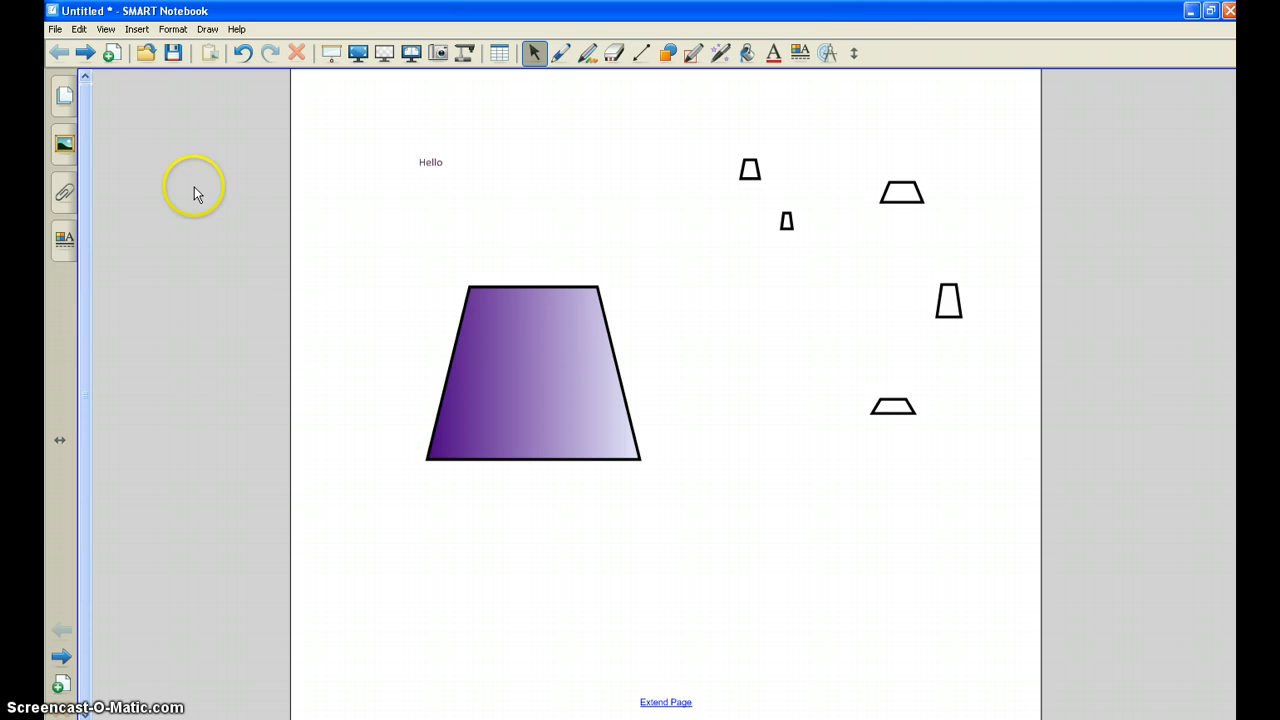
- Add three blank pages to the file and move page 4 up to position 2 in the page order
click(86, 55)
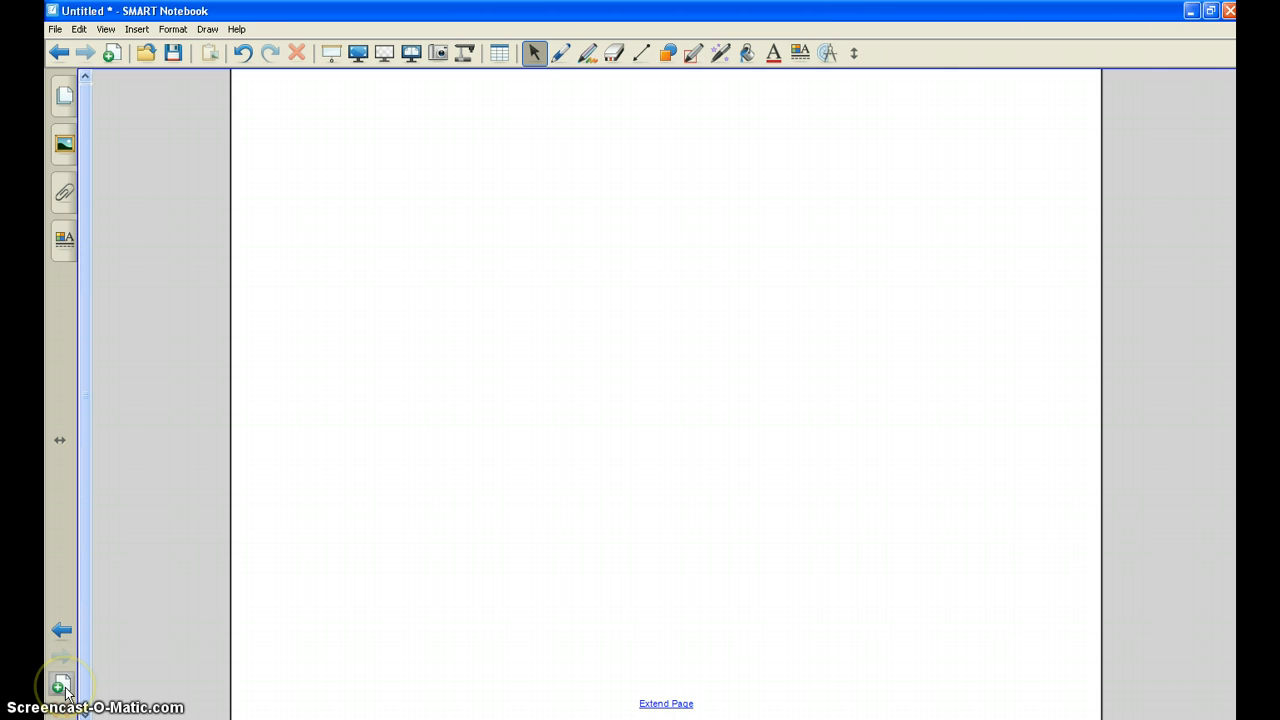
click(64, 100)
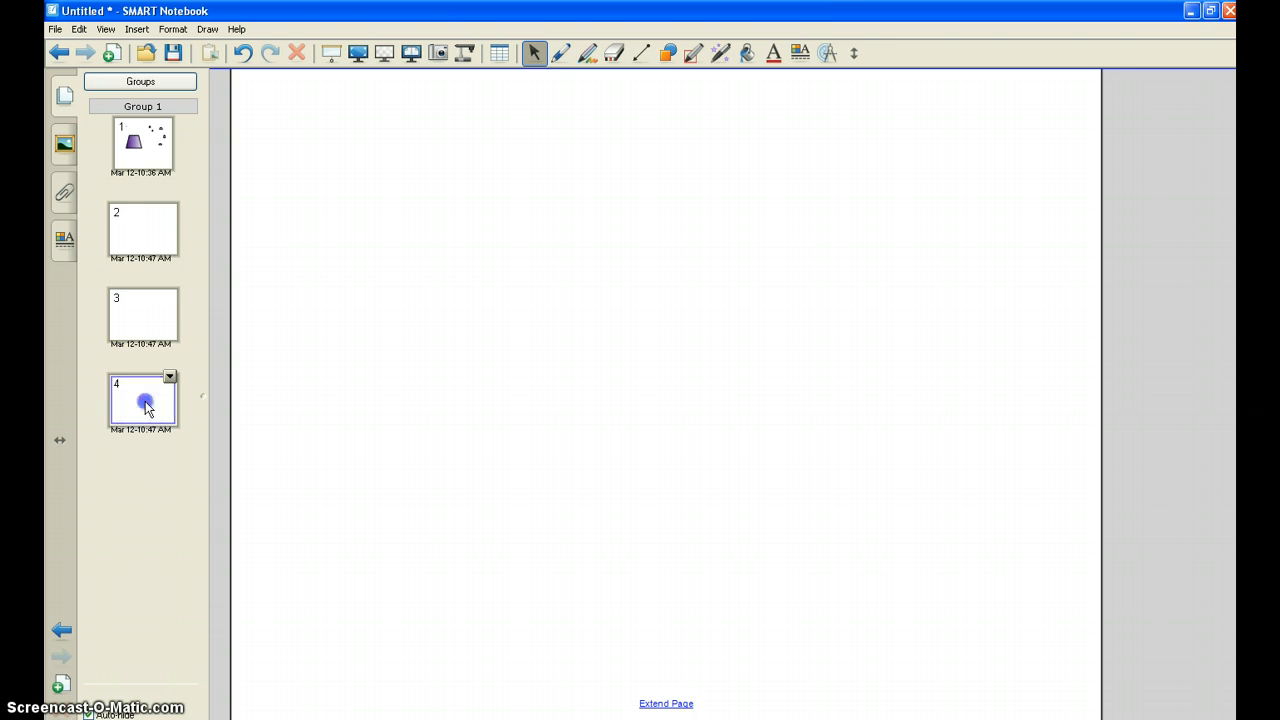
drag(145, 405, 138, 206)
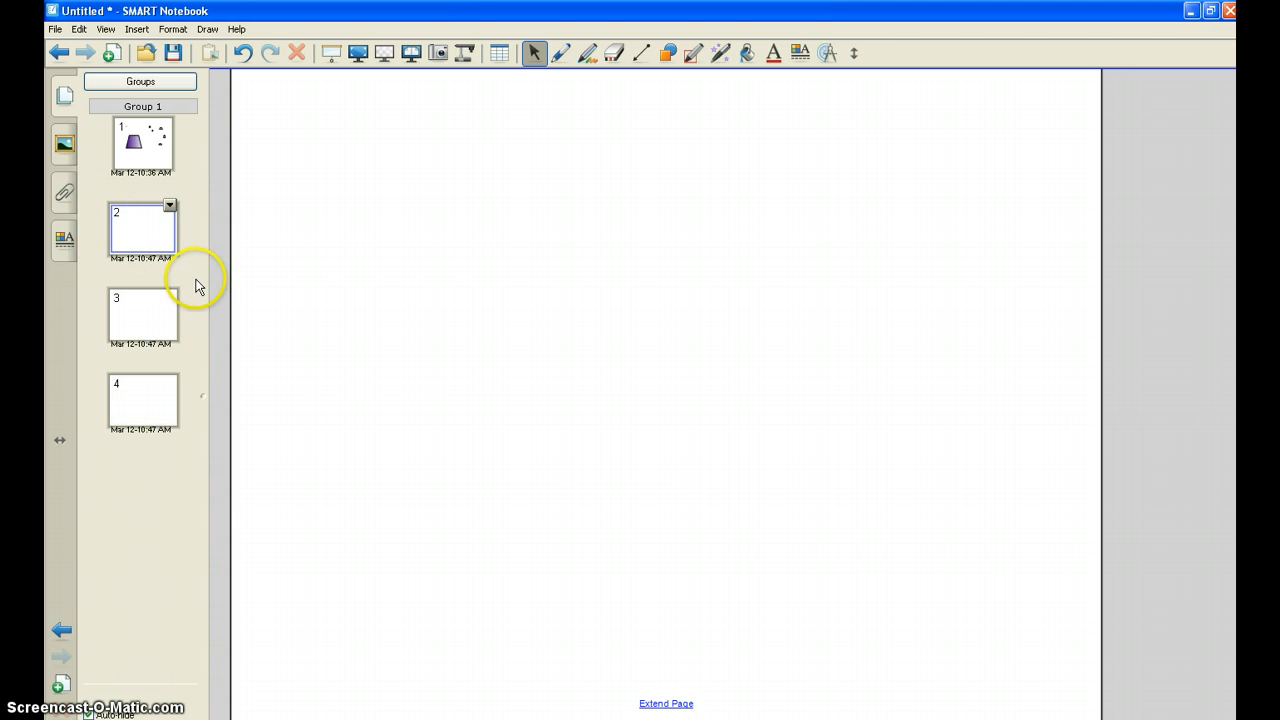
- Move the page containing the shapes further down the page order and open the blank first page
drag(143, 140, 148, 300)
click(152, 152)
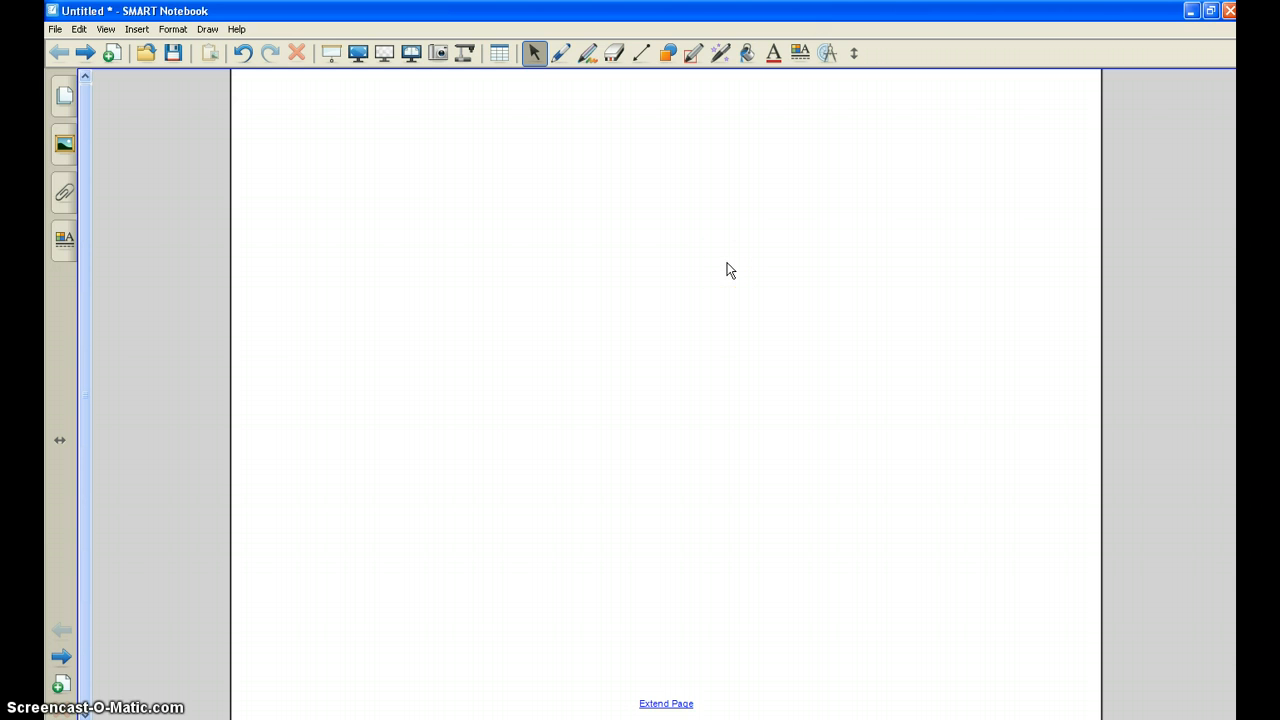
click(731, 270)
- Switch to Google Chrome and search the web for "map of nc"
click(1190, 11)
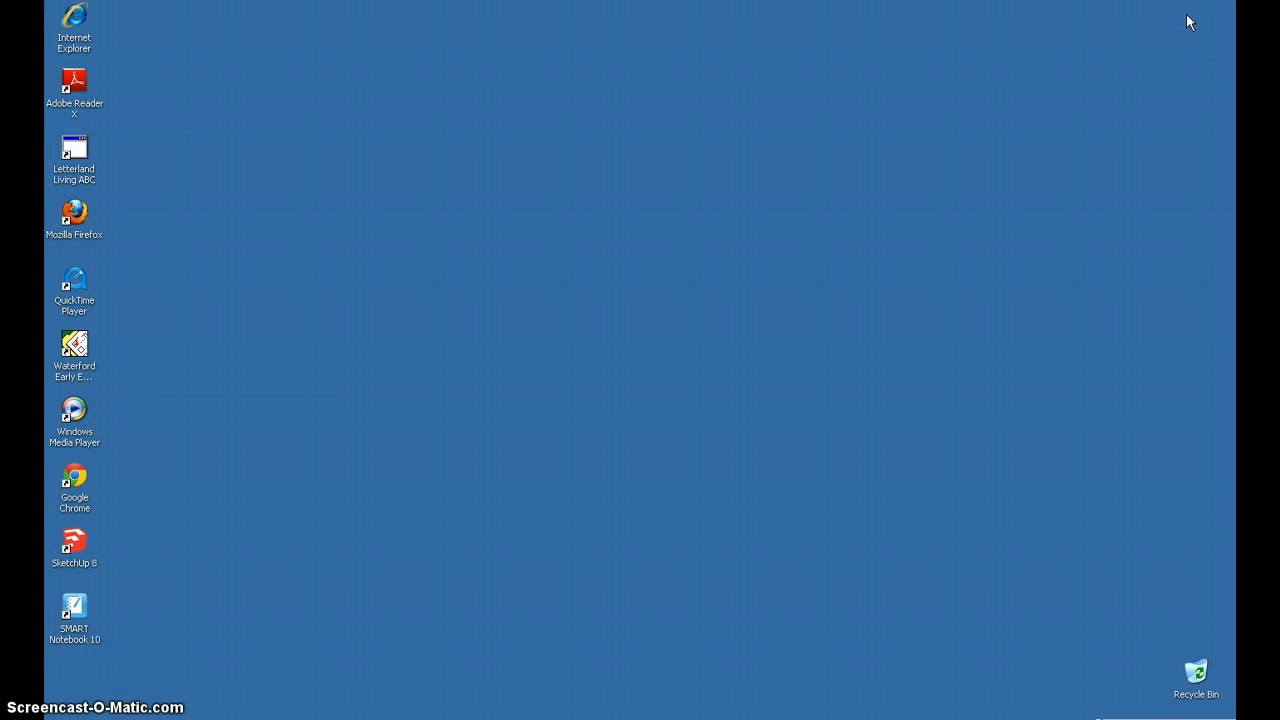
double_click(78, 475)
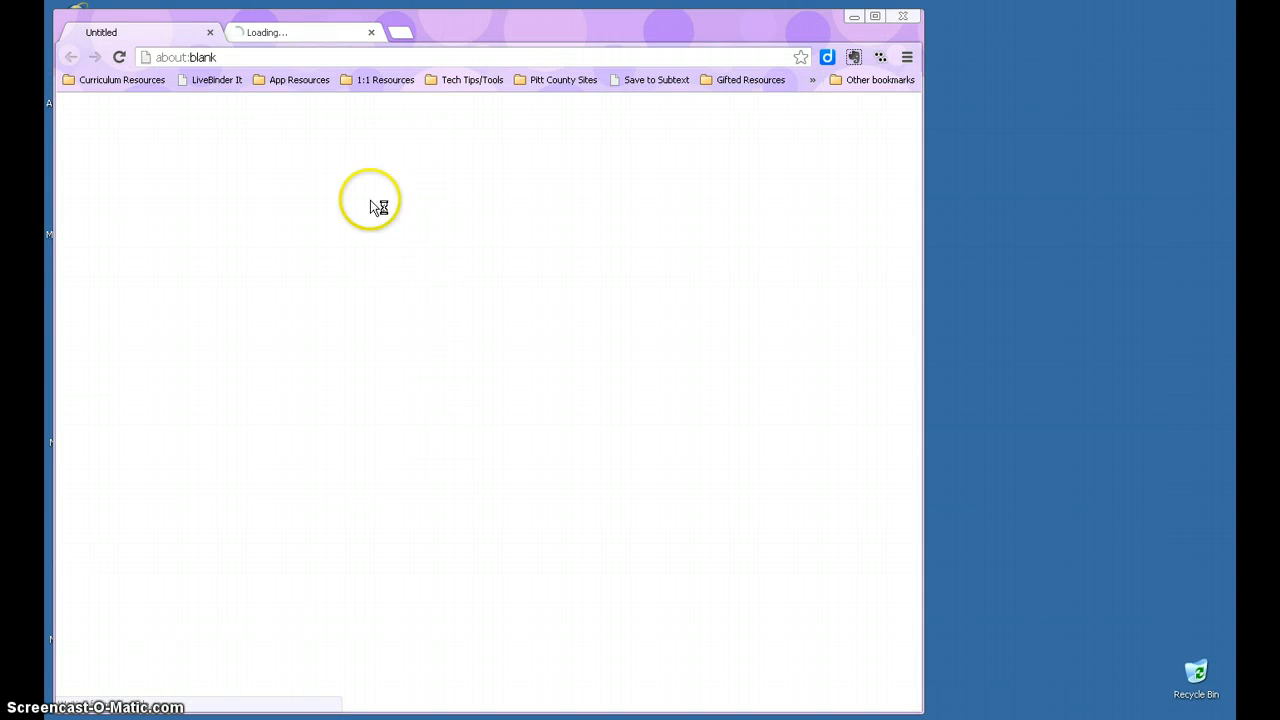
click(448, 57)
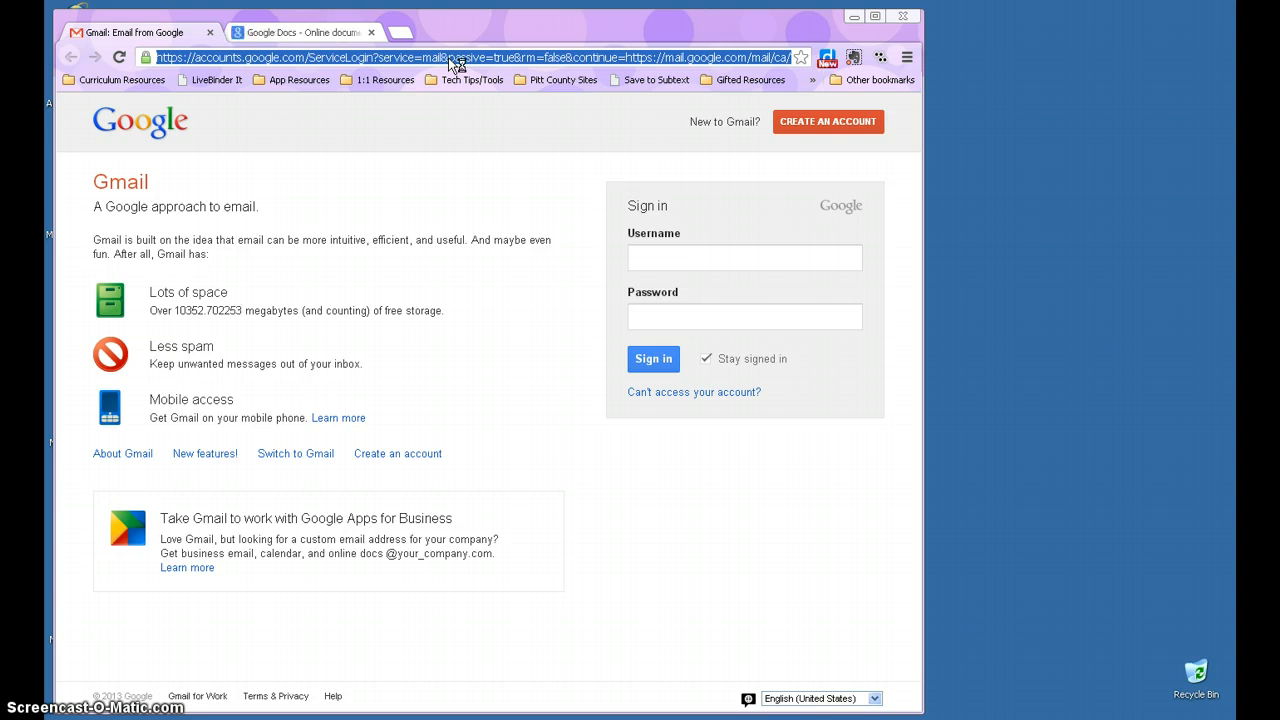
text(map of )
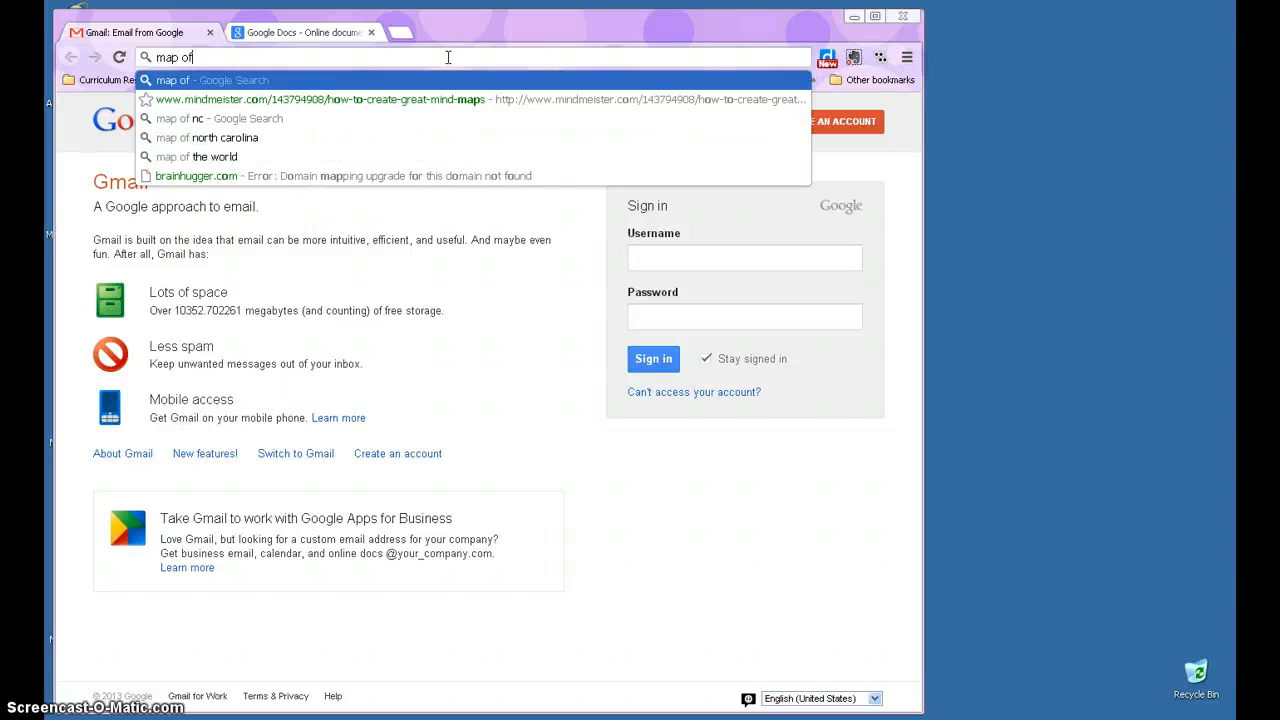
text(nc)
key(Return)
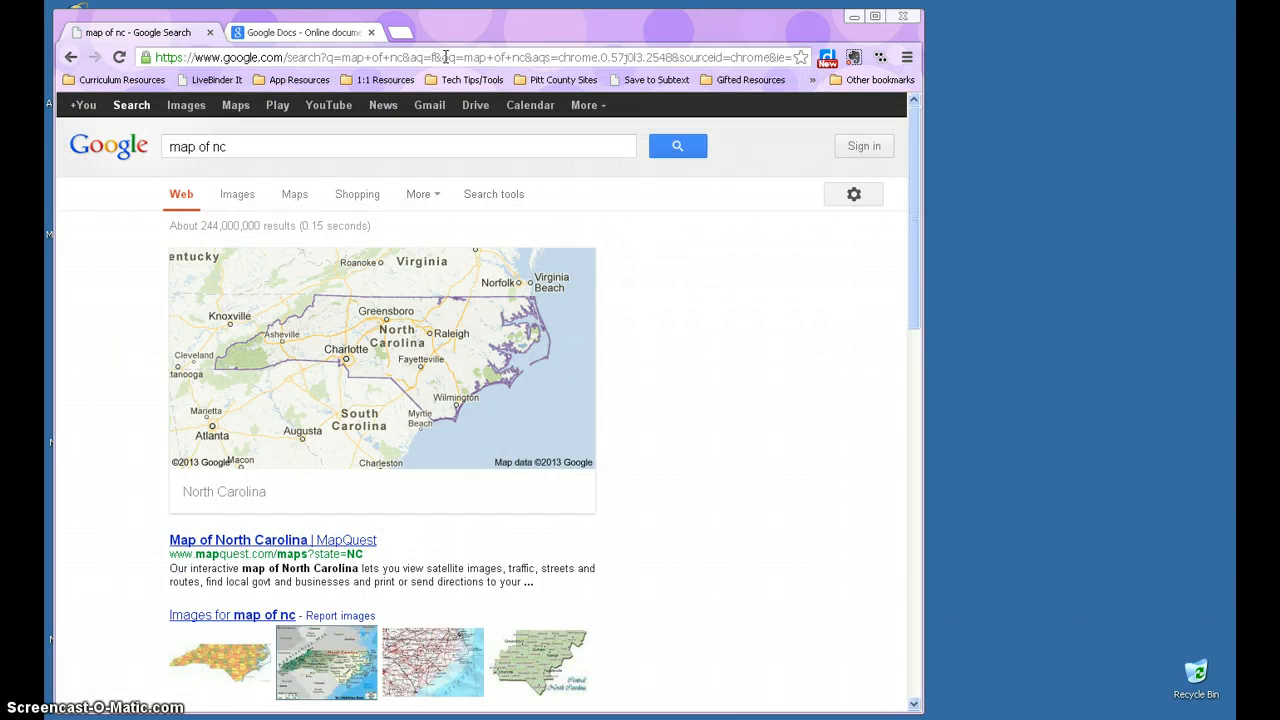
- Show the image results, open the orange and yellow county map from geology.com and copy the image
click(197, 107)
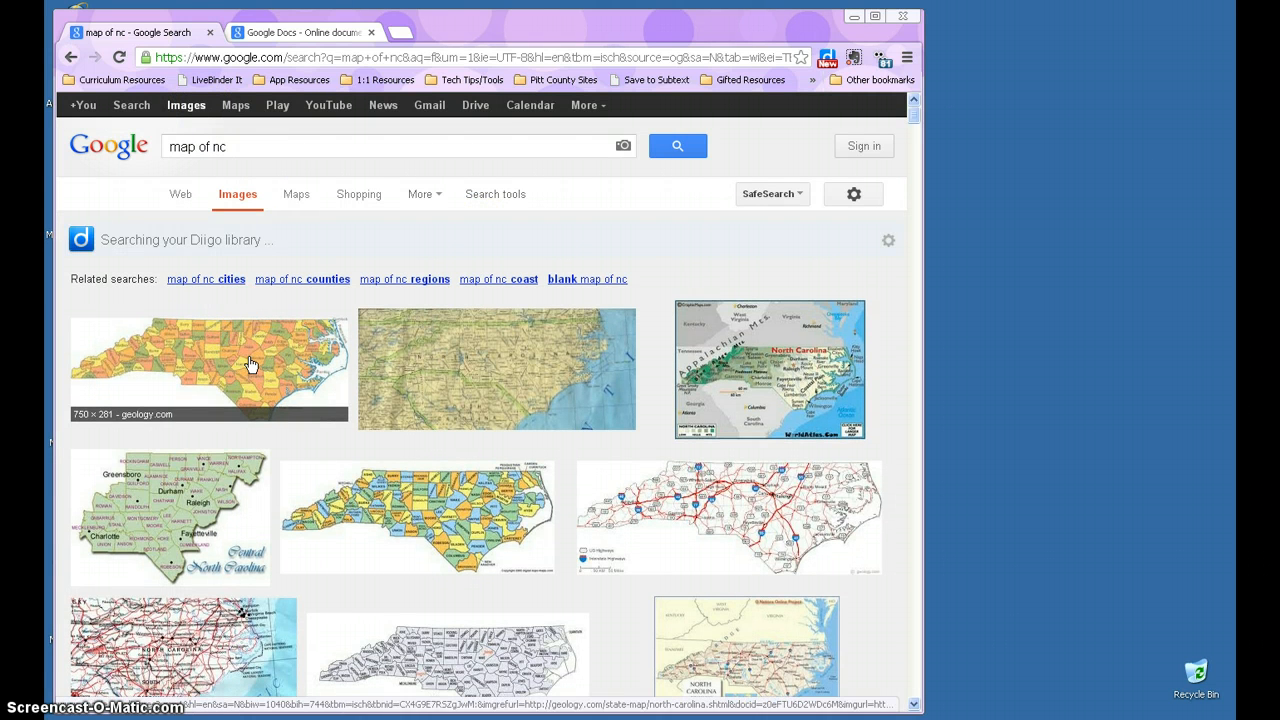
click(250, 364)
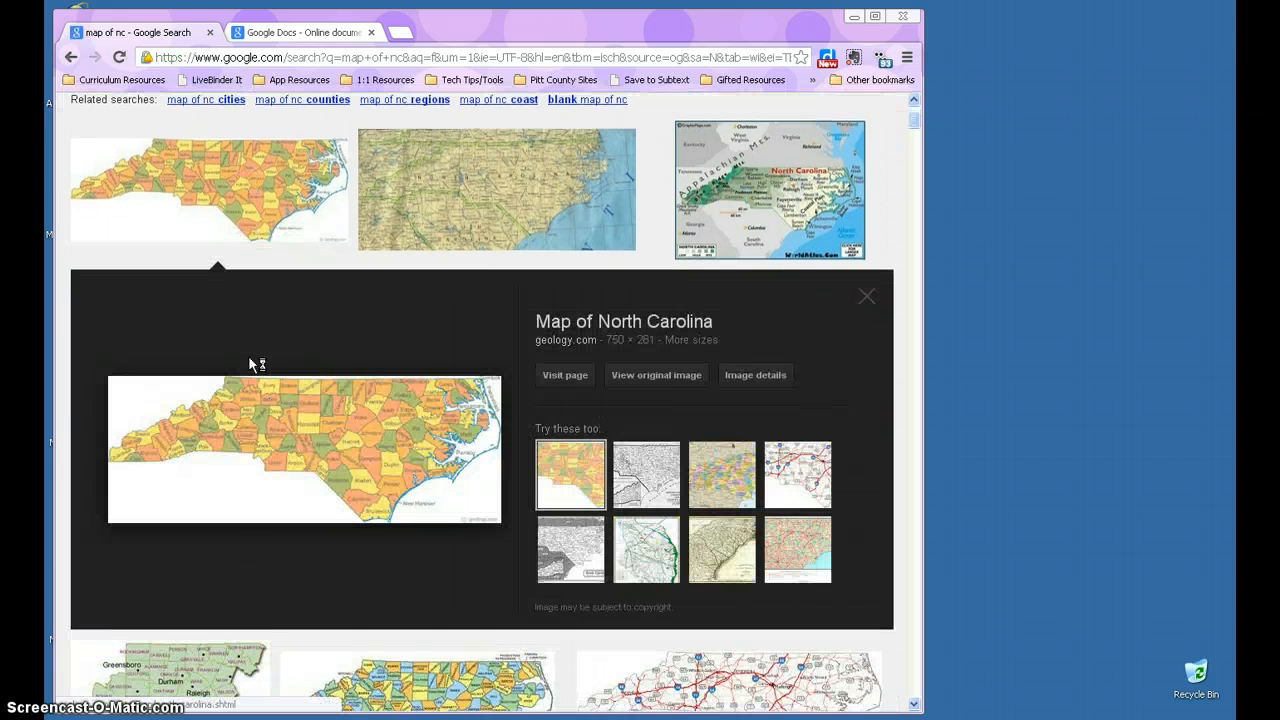
click(303, 455)
right_click(338, 446)
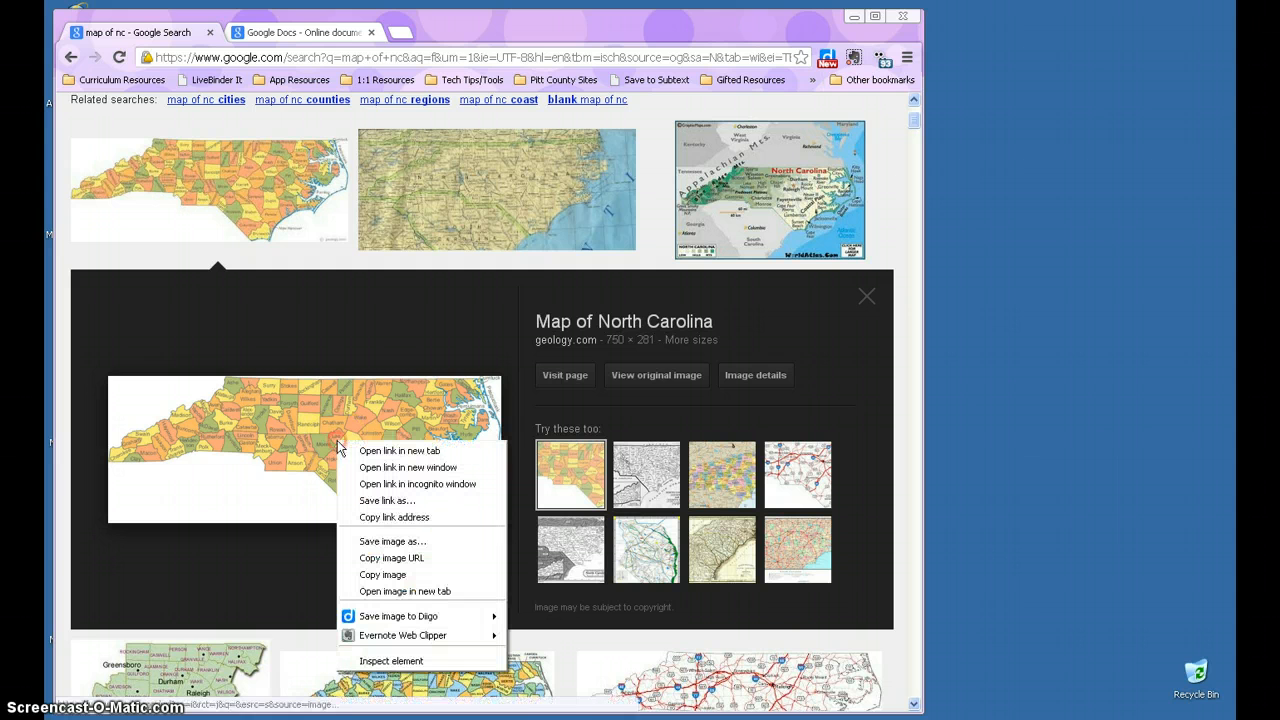
click(383, 575)
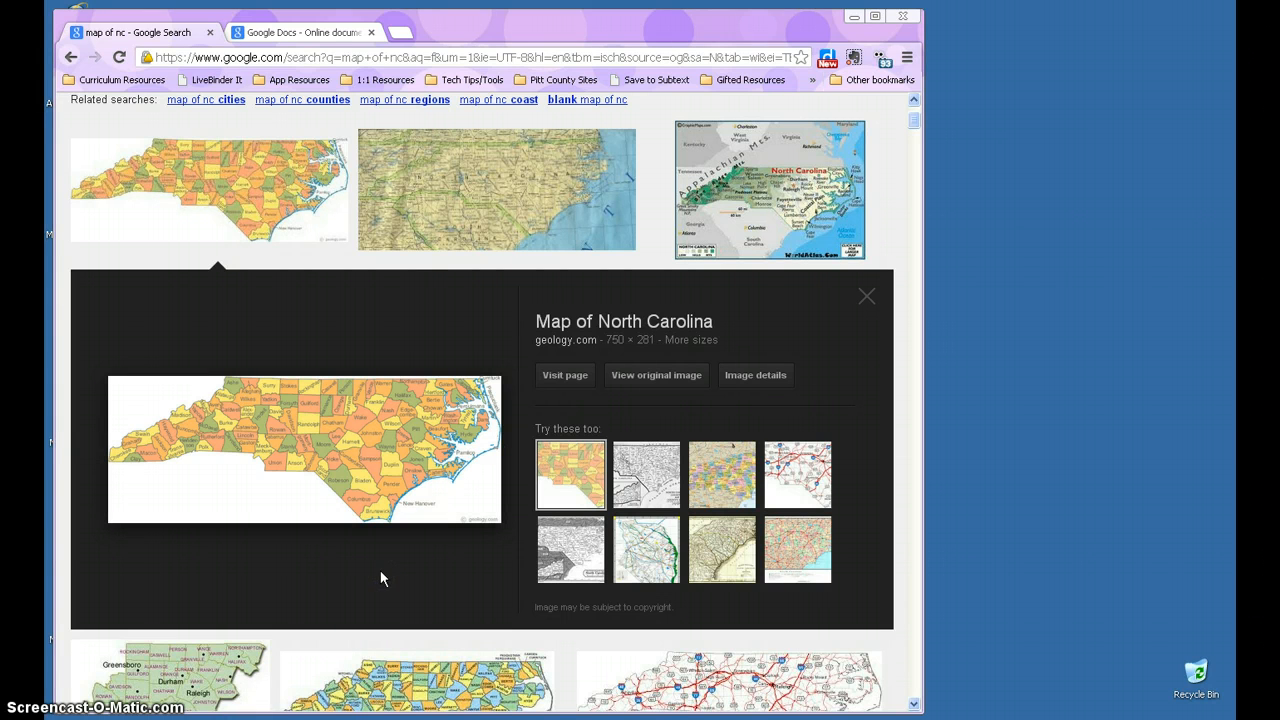
- Switch to SMART Notebook and paste the copied North Carolina map onto the blank page
click(258, 718)
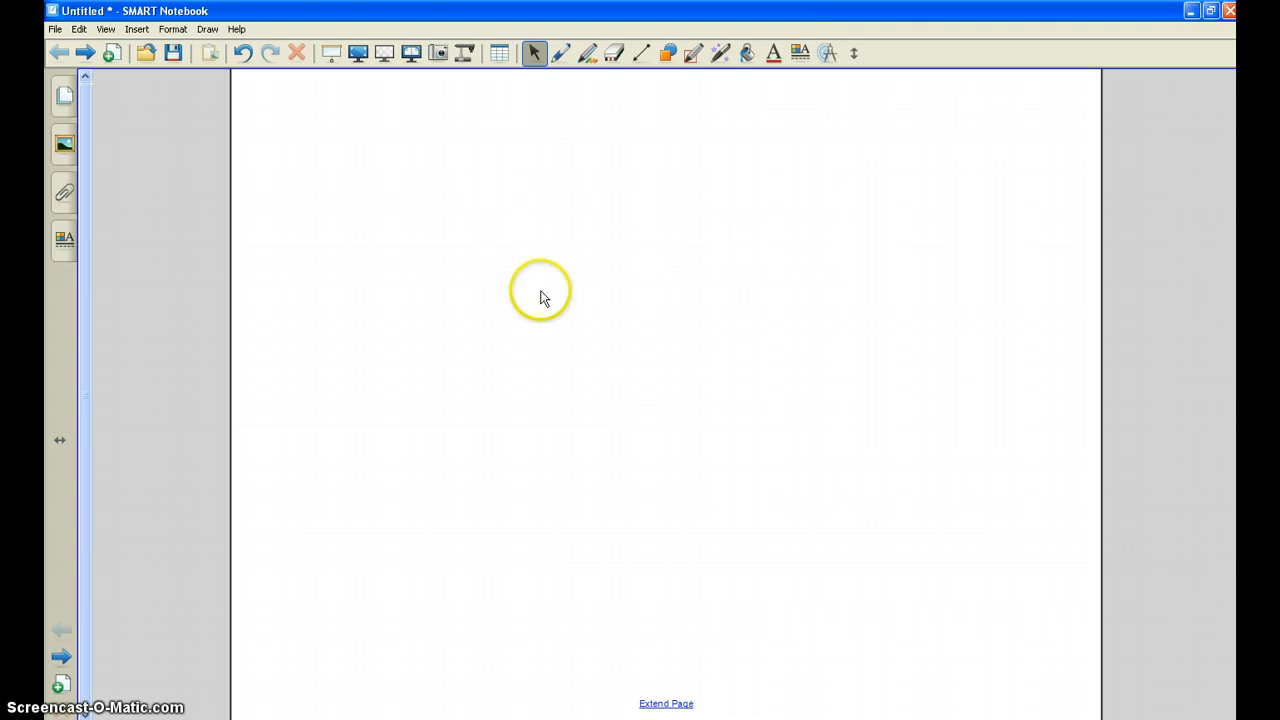
right_click(504, 288)
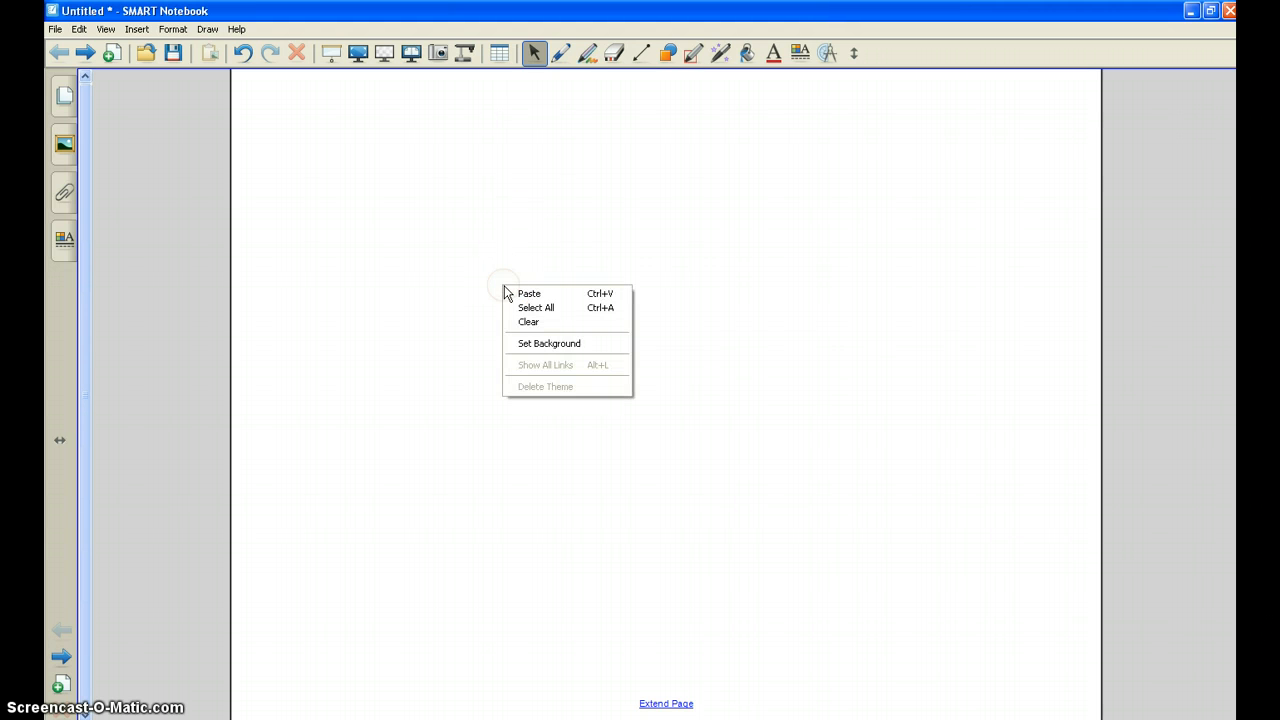
click(514, 293)
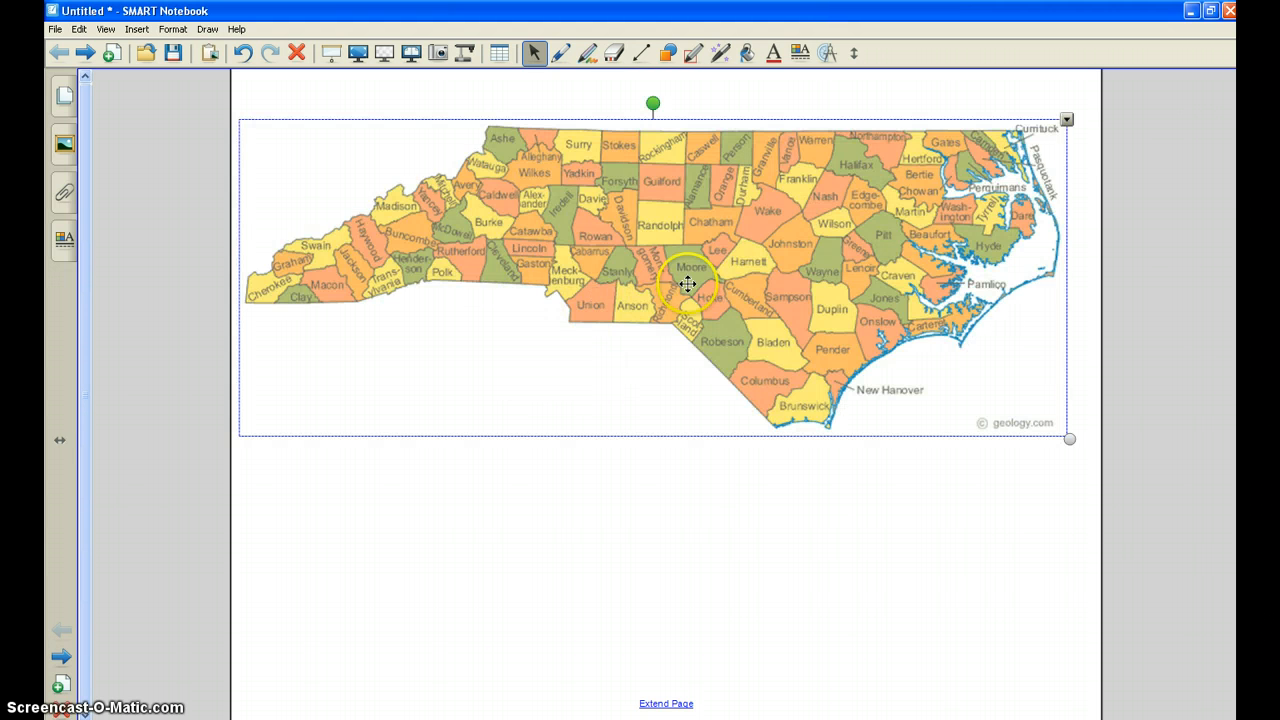
- Enlarge the pasted map to about the full page width and place it around the vertical middle of the page
drag(681, 316, 673, 221)
drag(1050, 386, 1103, 420)
drag(881, 259, 881, 373)
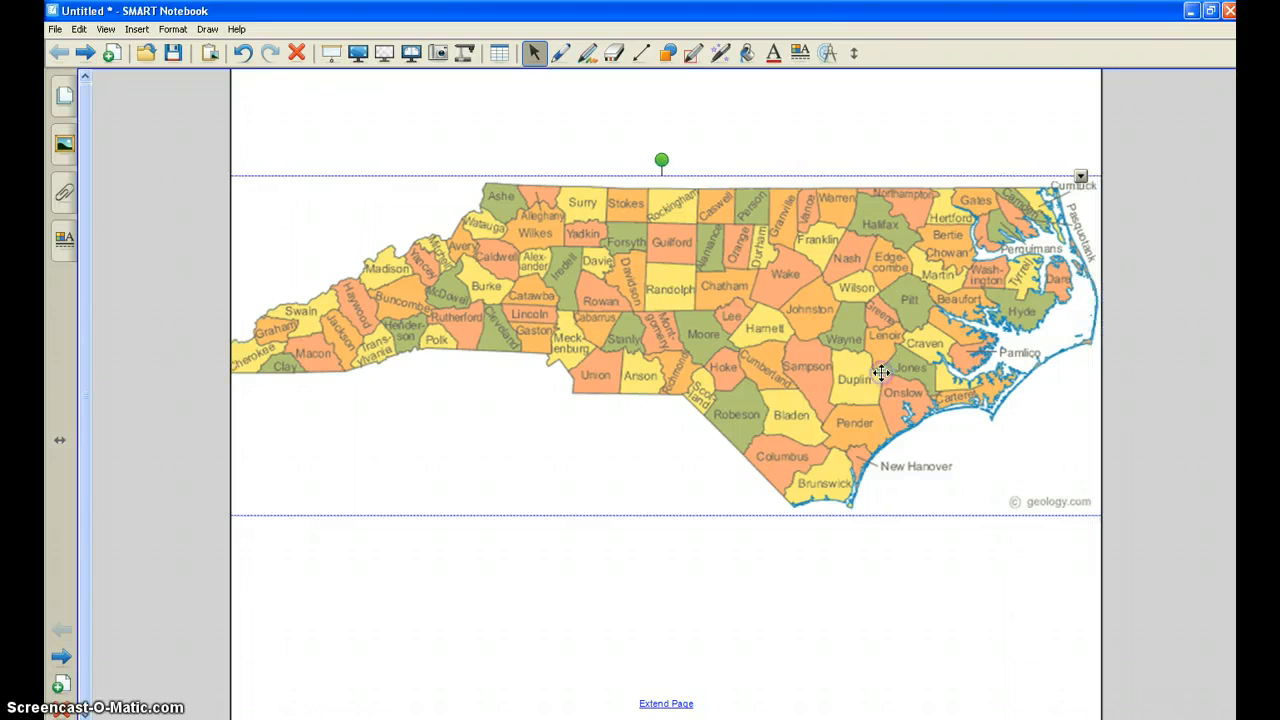
- Lock the map in place and test whether it can still be selected
click(795, 160)
click(660, 175)
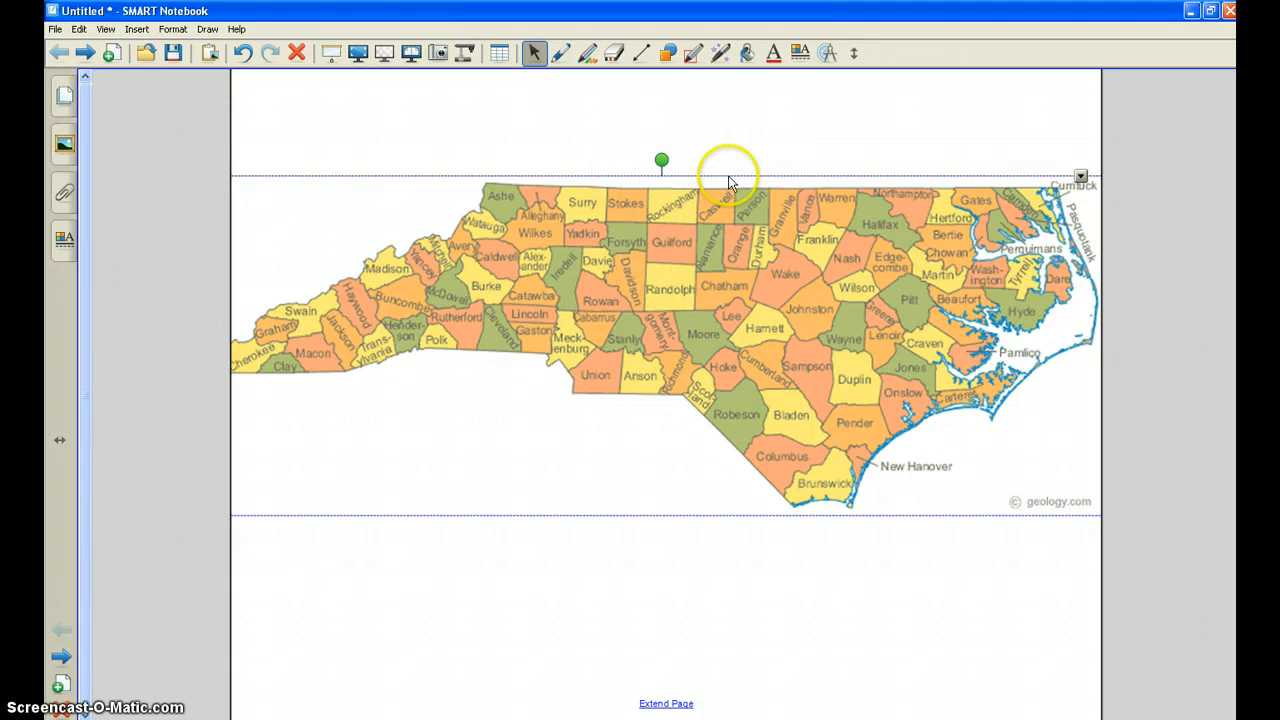
click(1080, 178)
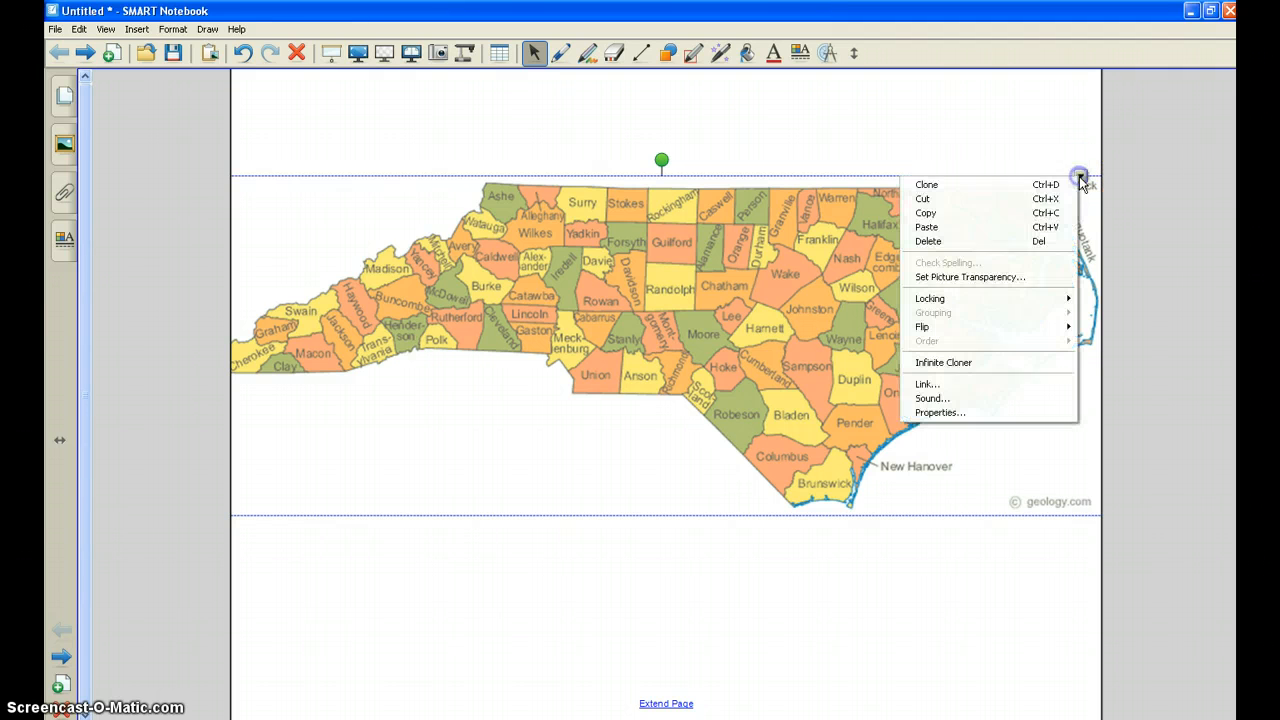
mouse_move(971, 300)
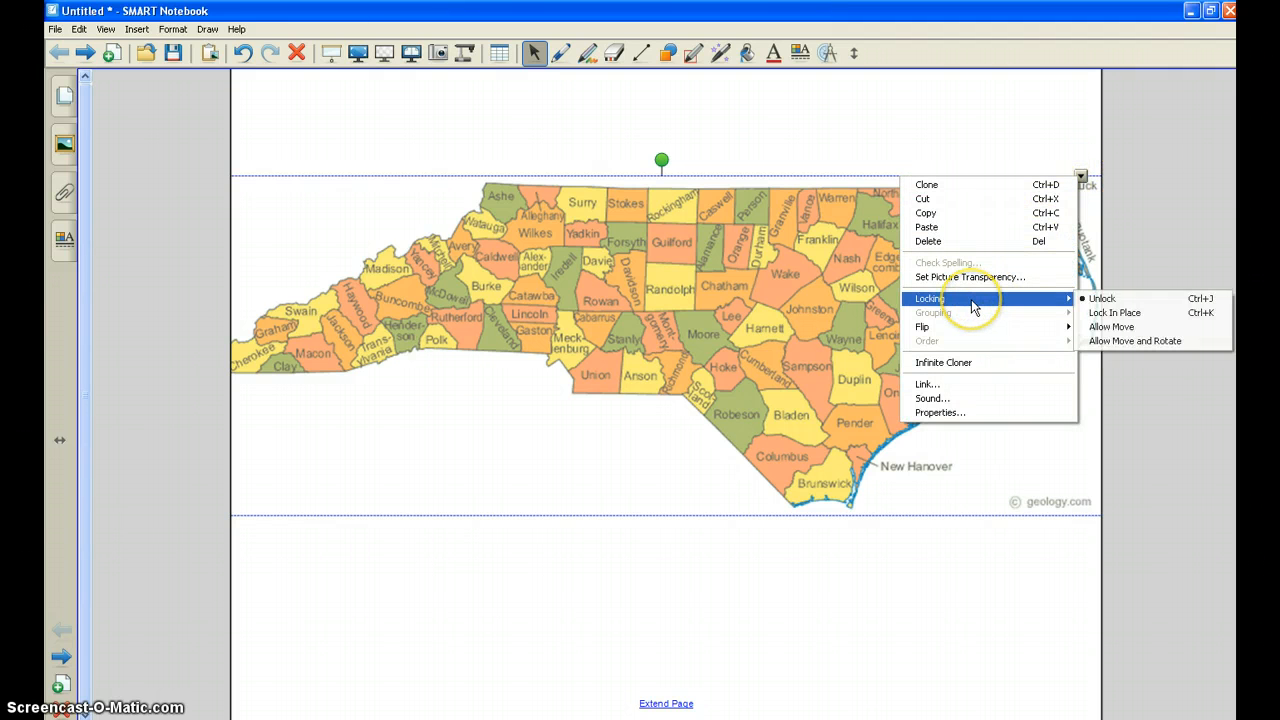
click(1093, 314)
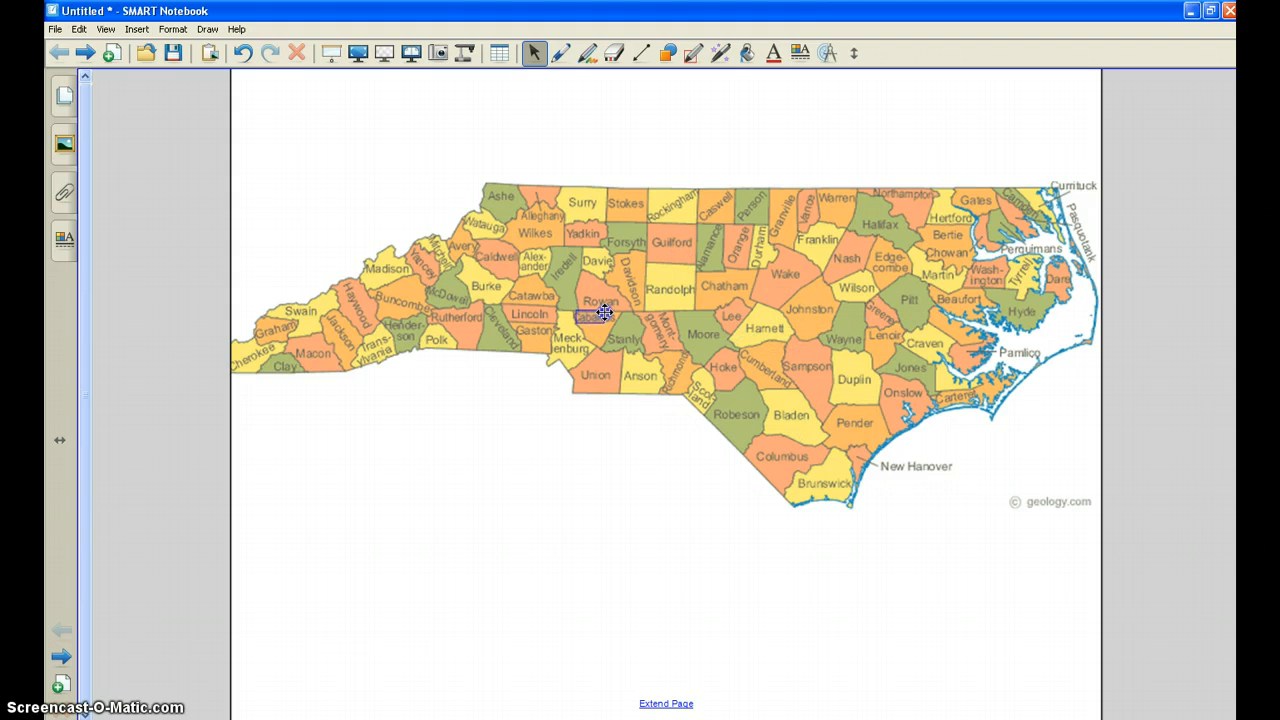
click(596, 276)
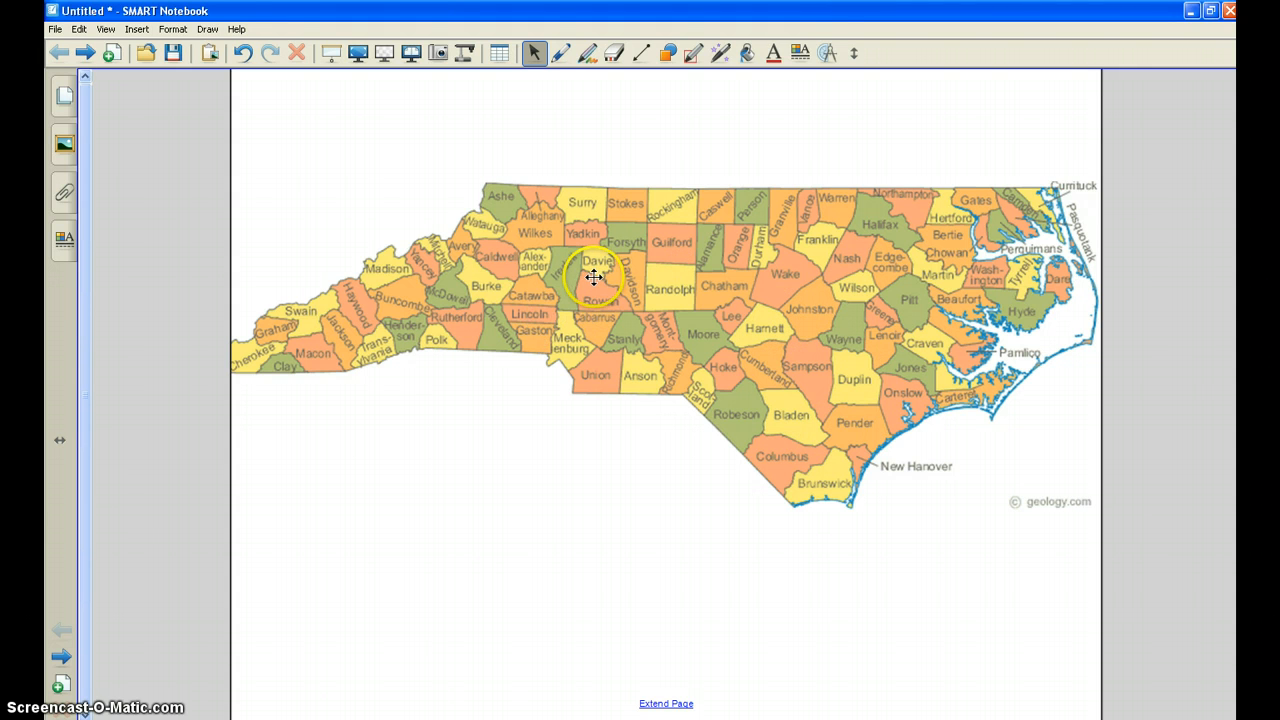
click(657, 271)
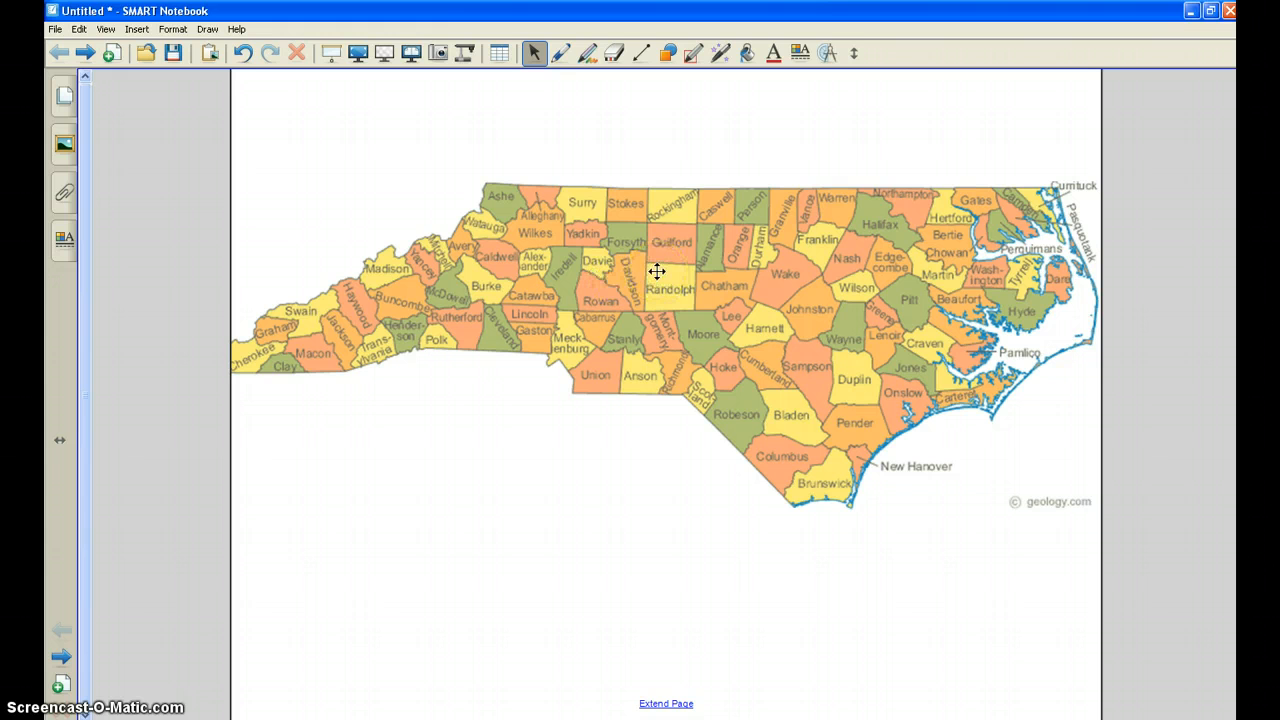
- Unlock the map and deselect it
click(657, 271)
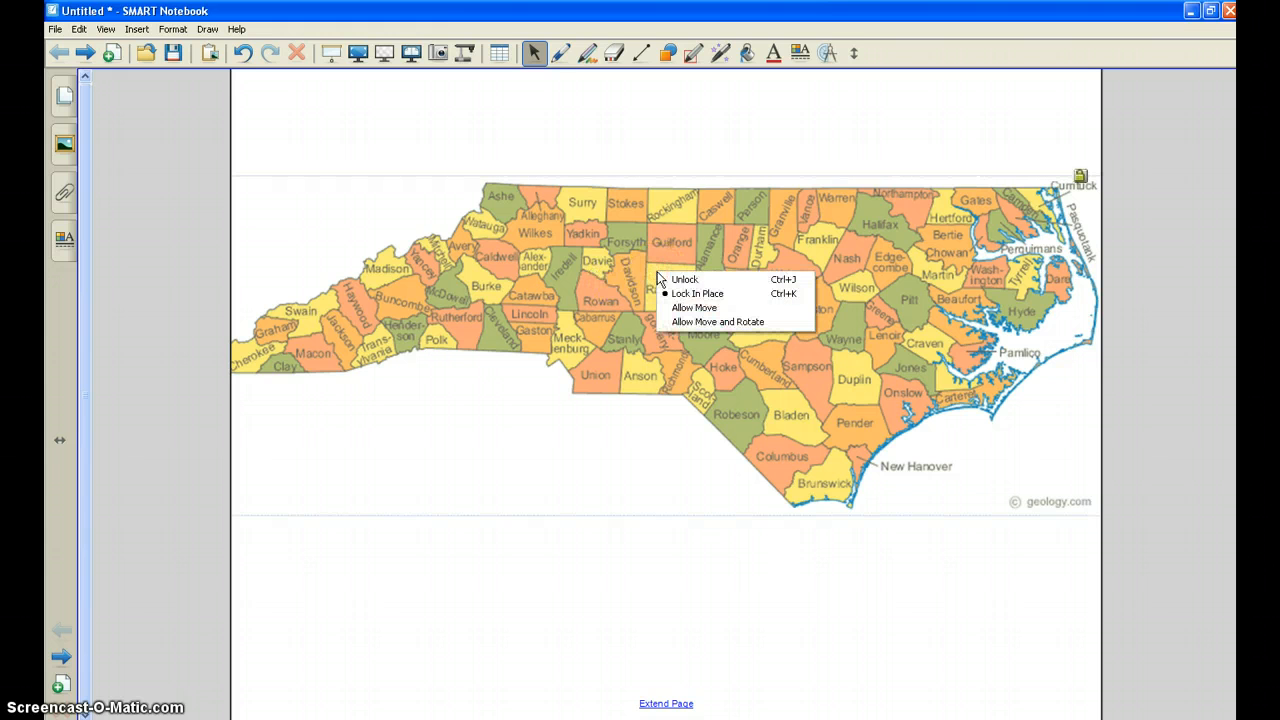
click(677, 281)
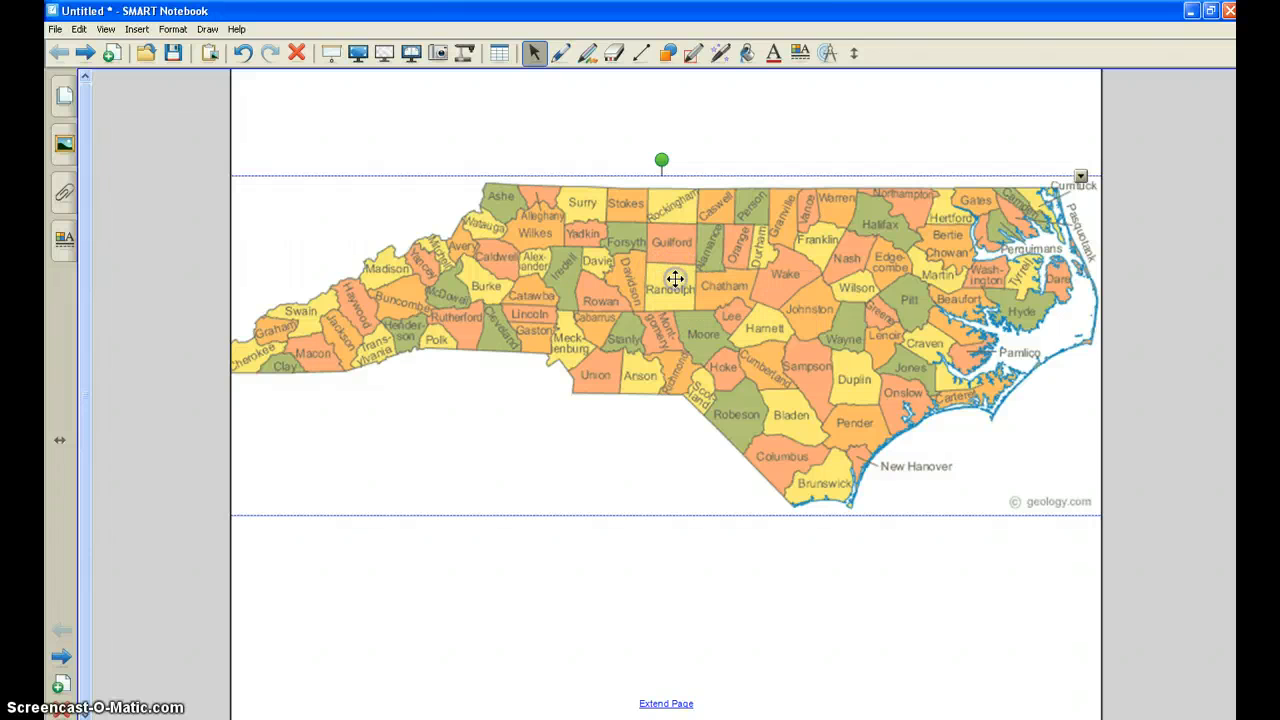
click(706, 152)
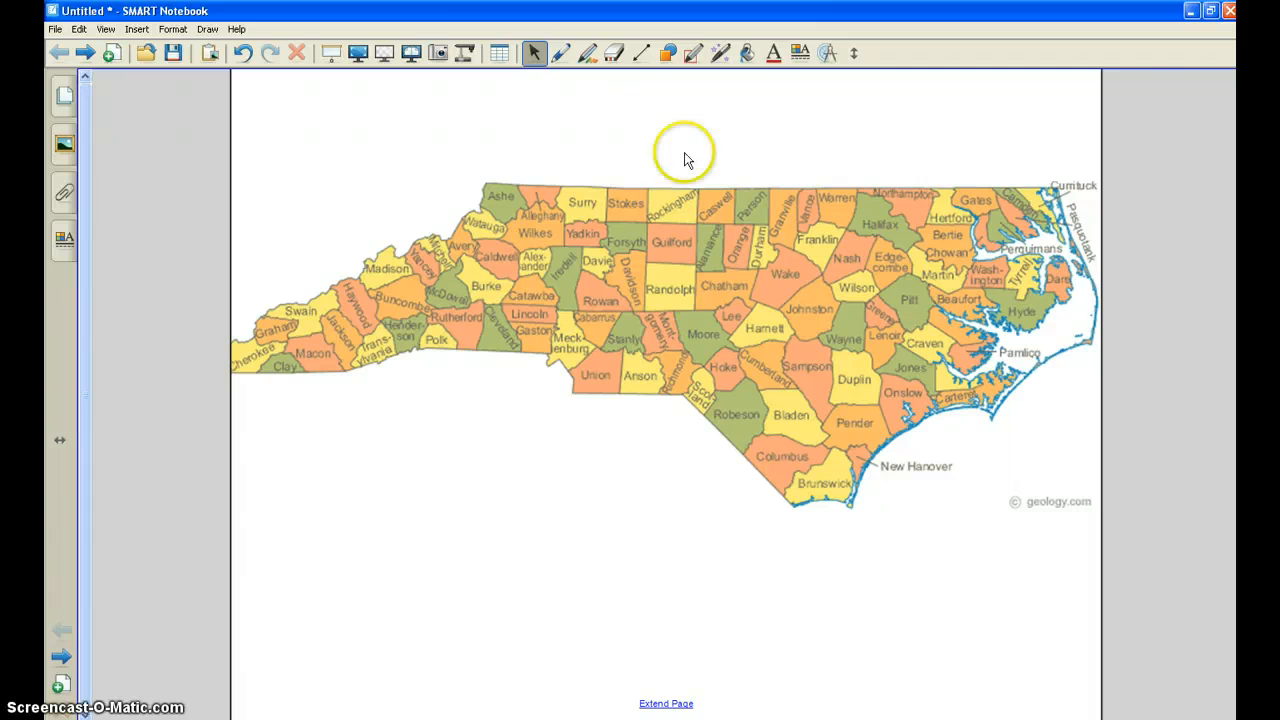
click(730, 270)
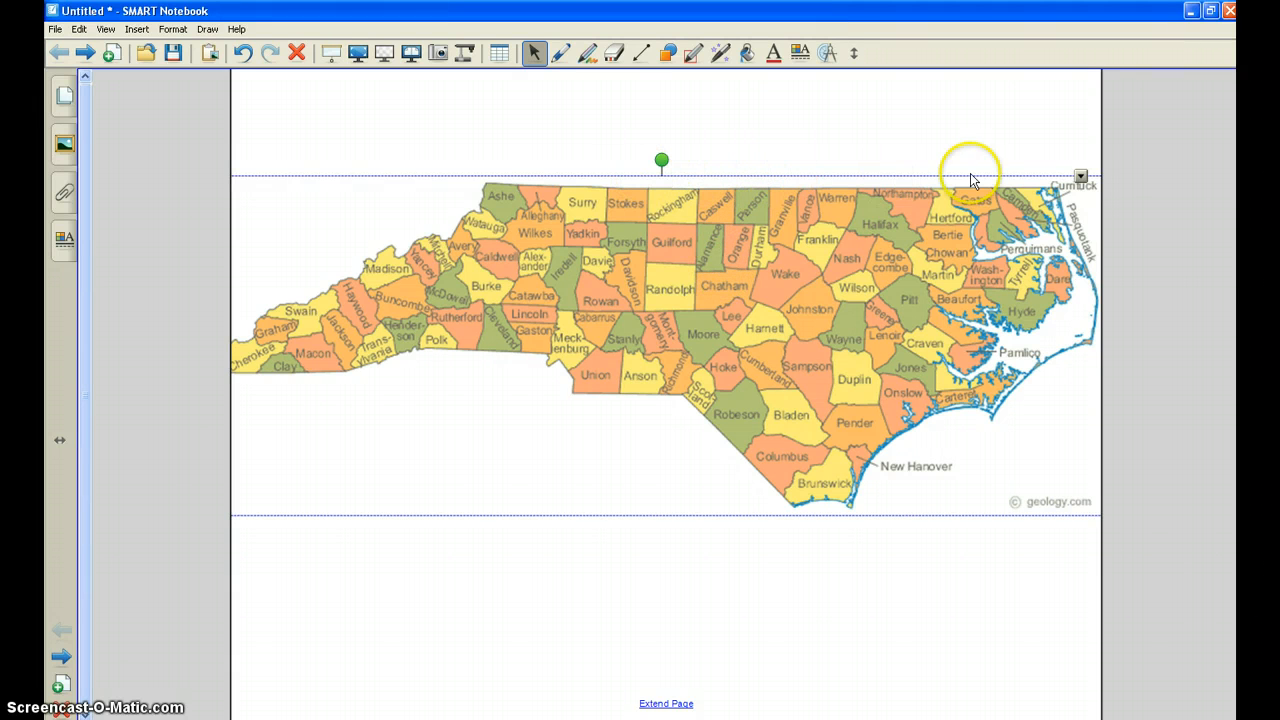
click(1080, 178)
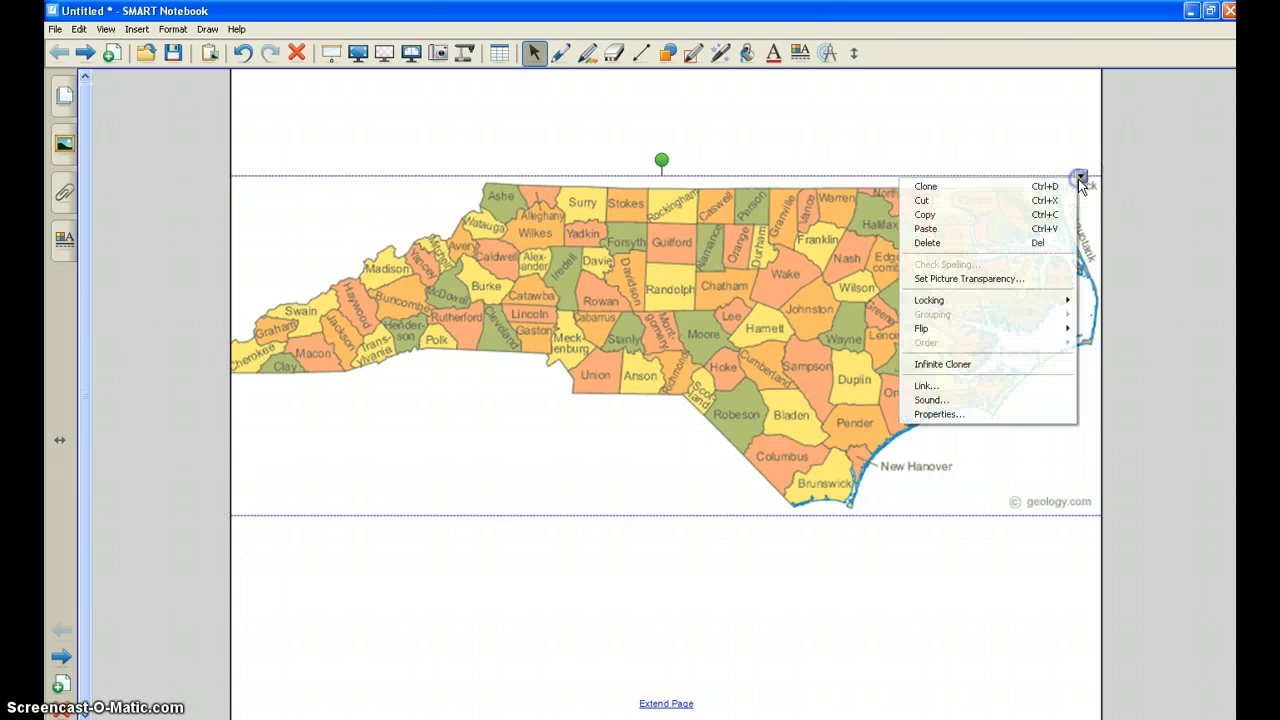
click(961, 387)
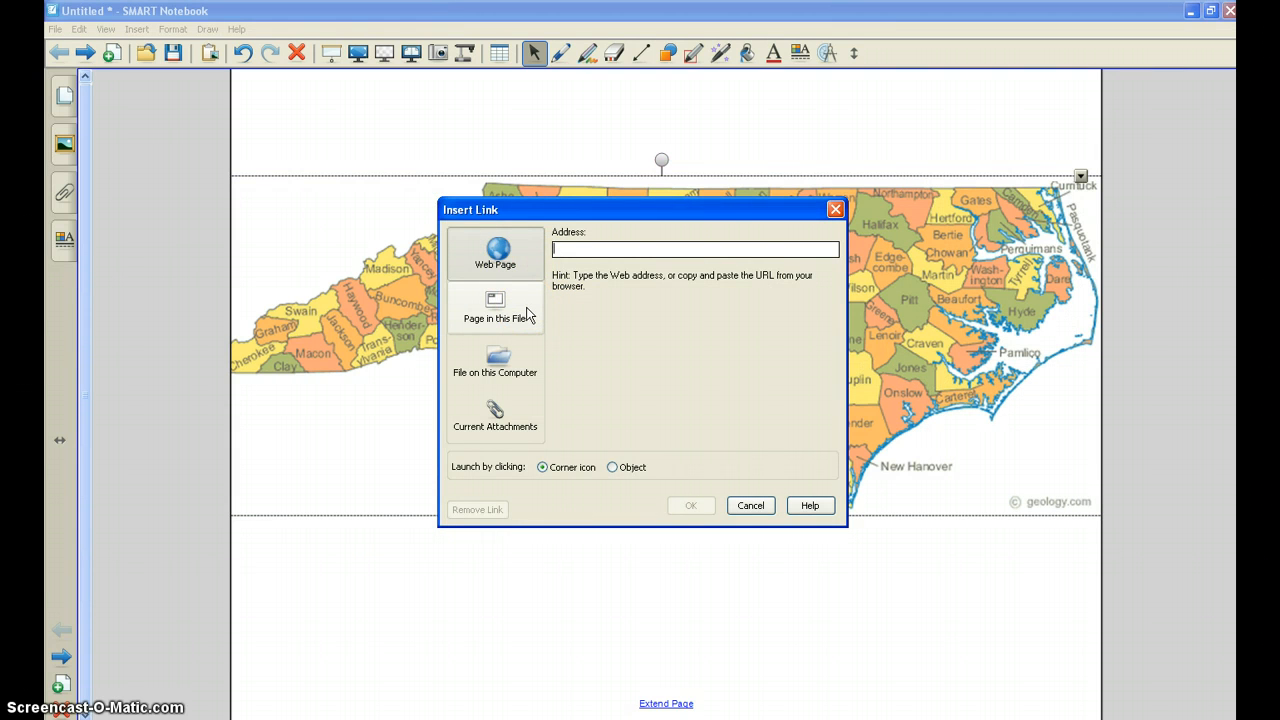
click(530, 357)
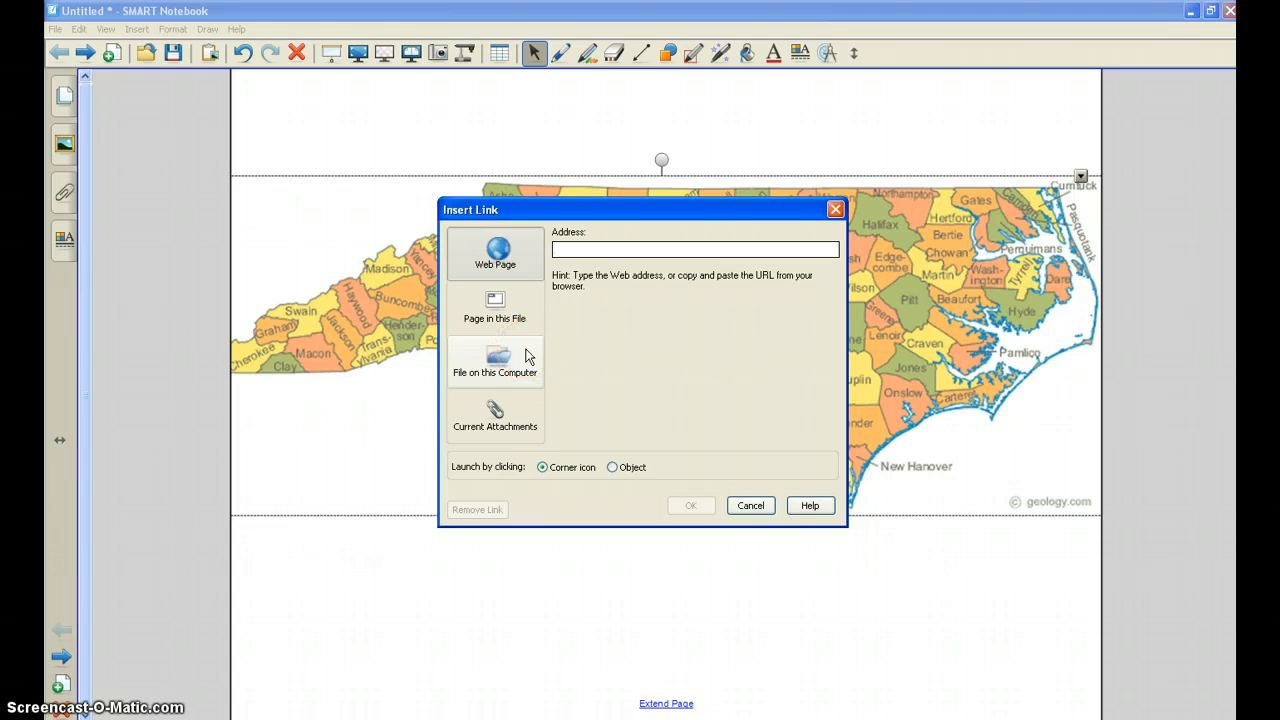
click(527, 262)
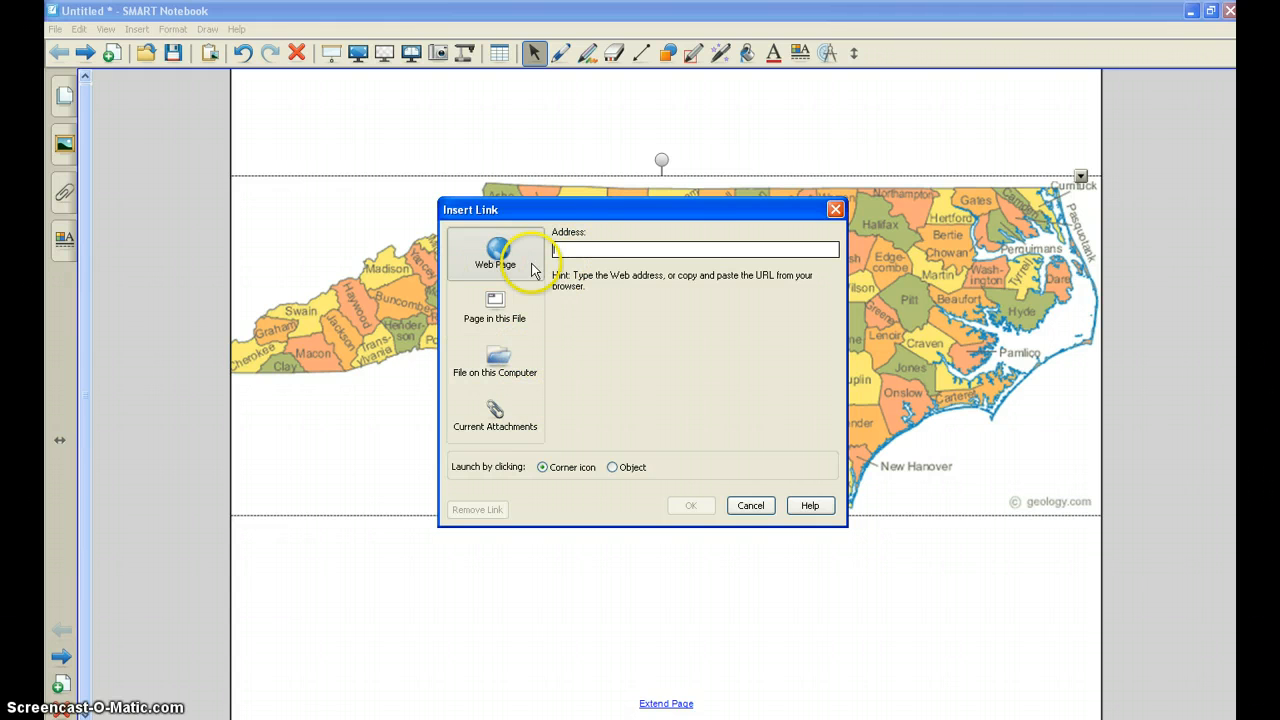
click(555, 268)
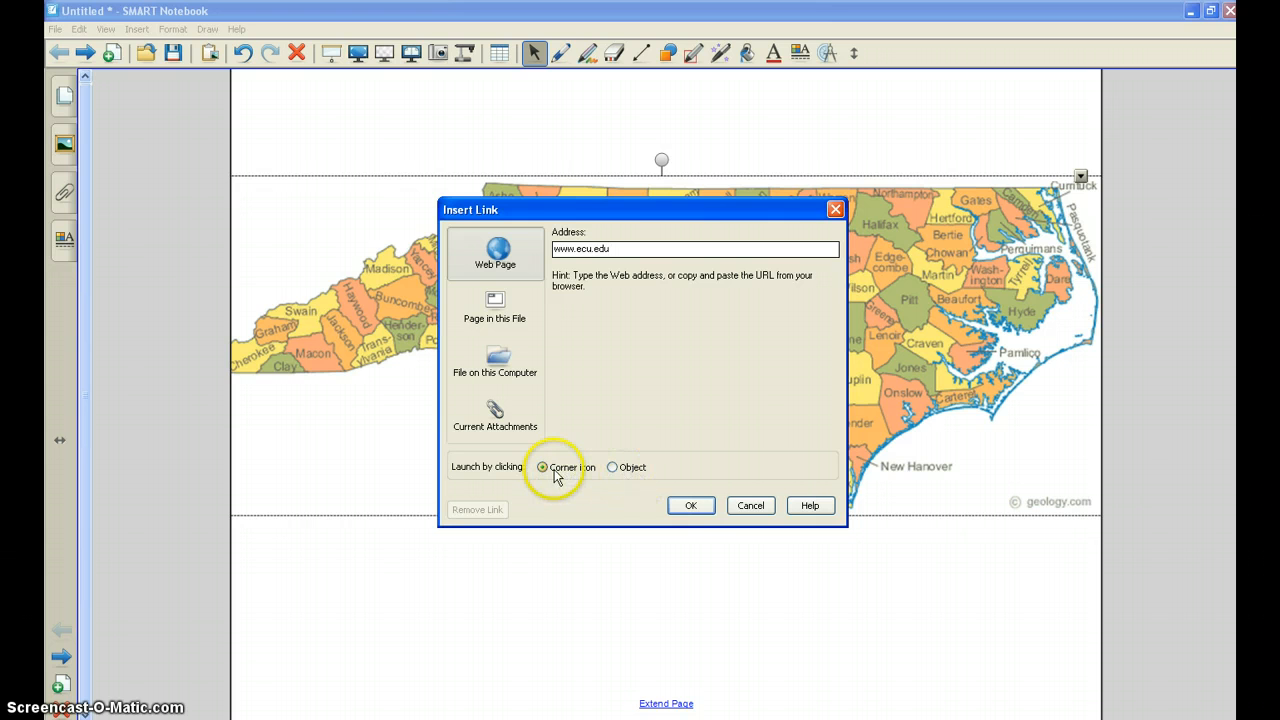
click(689, 505)
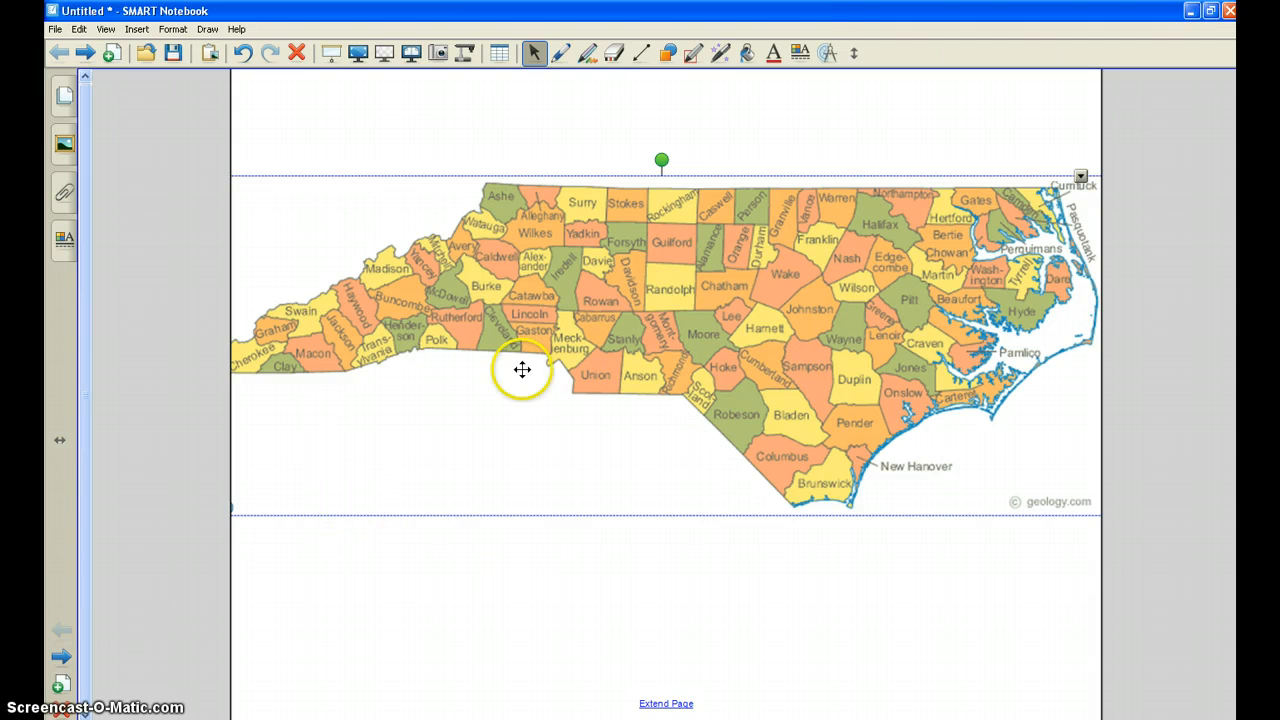
drag(601, 341, 620, 340)
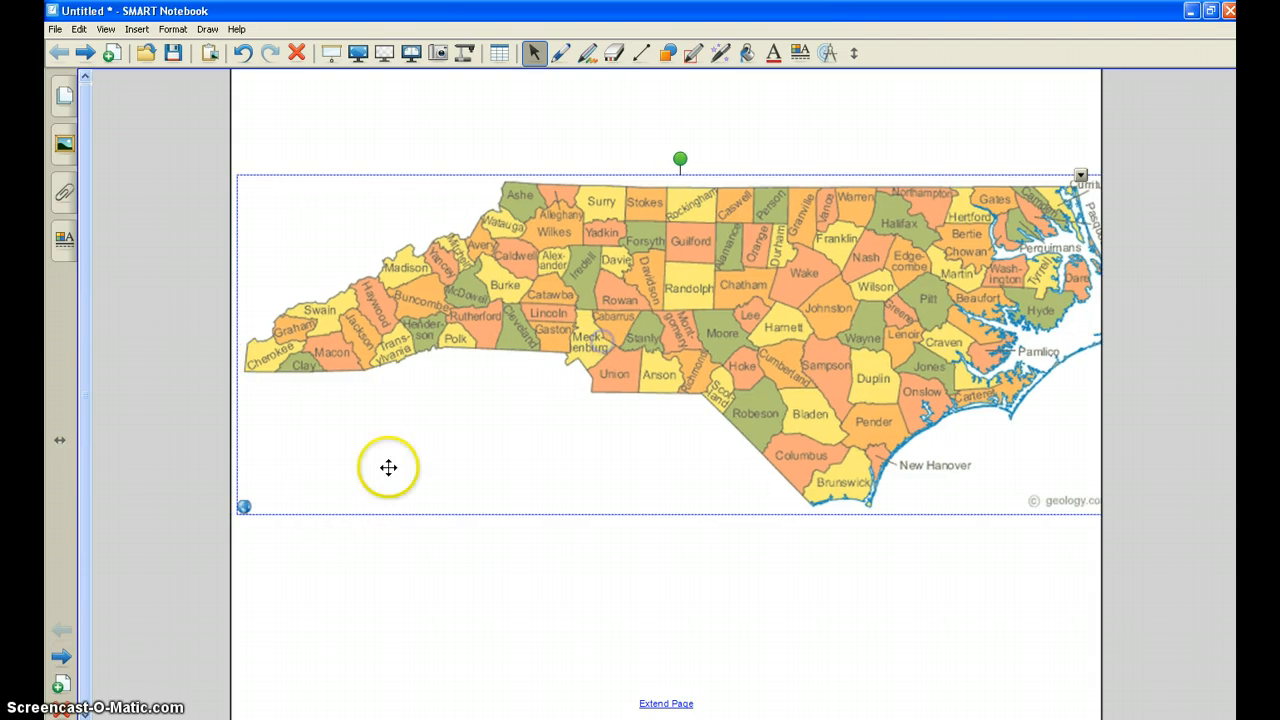
- Test the map's link from its corner icon, dismiss the Phishing Filter and Google Toolbar prompts, and close the browser window
click(244, 510)
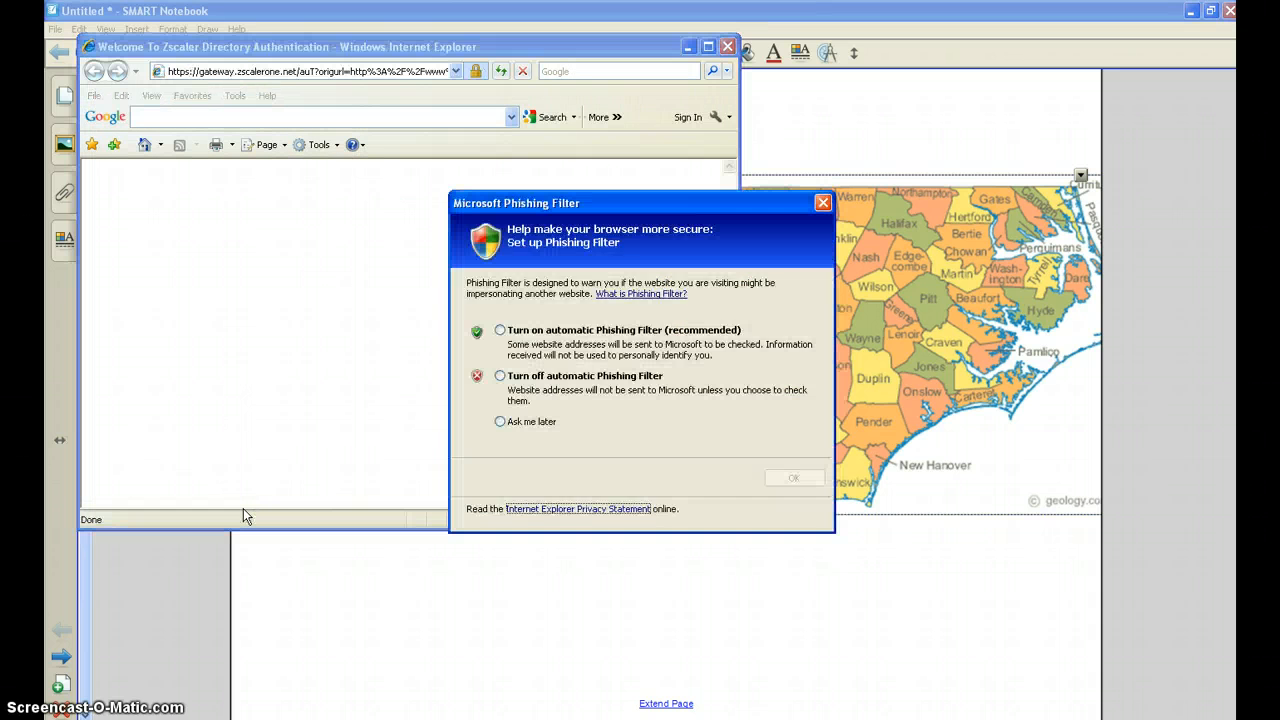
click(822, 203)
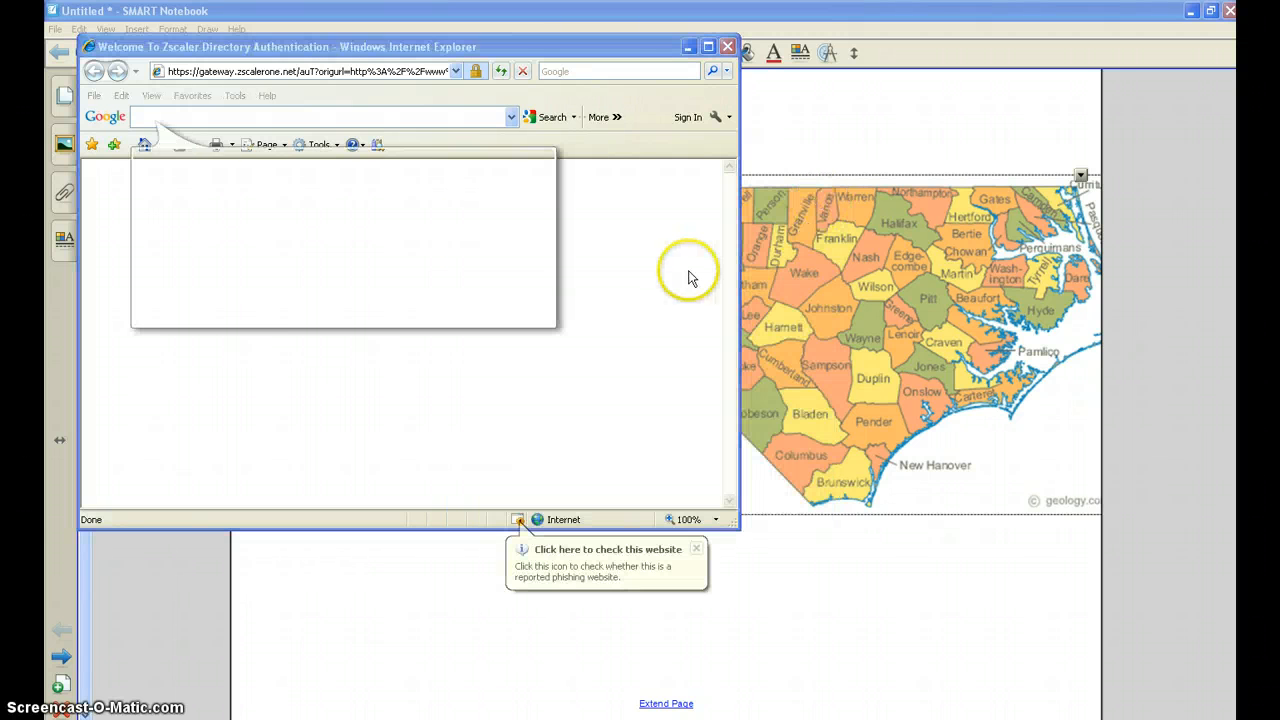
click(525, 300)
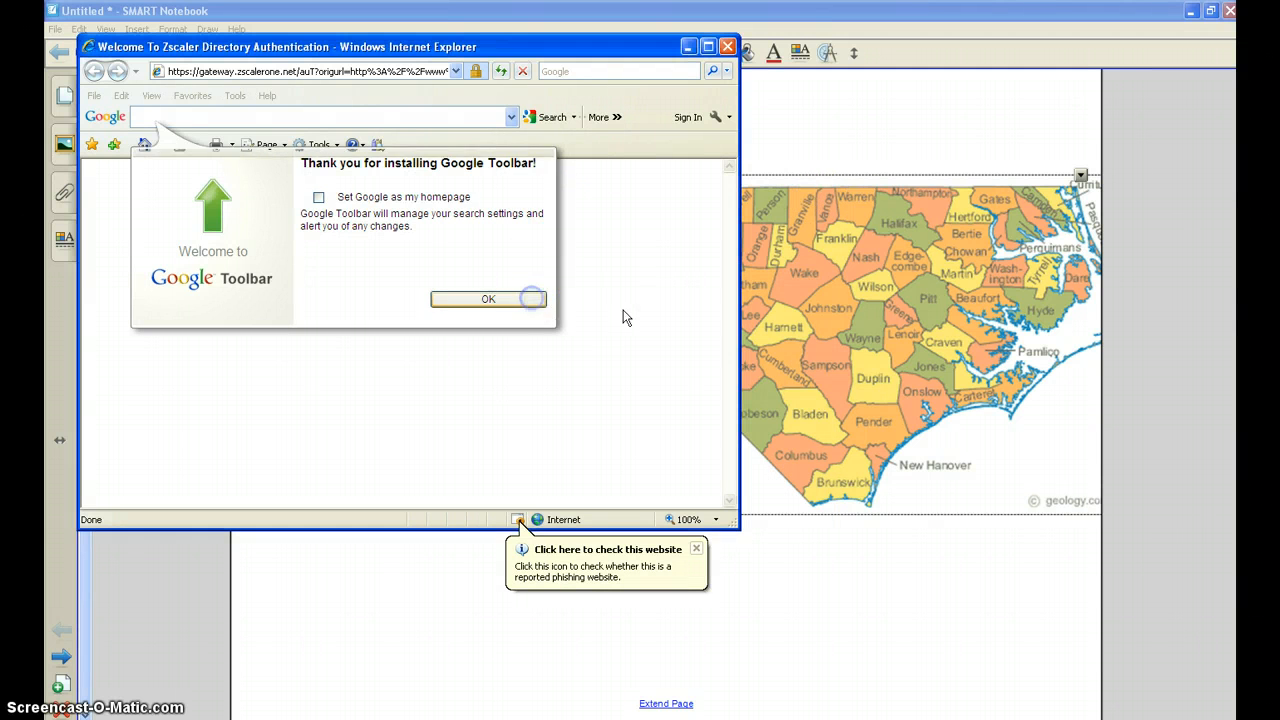
click(729, 51)
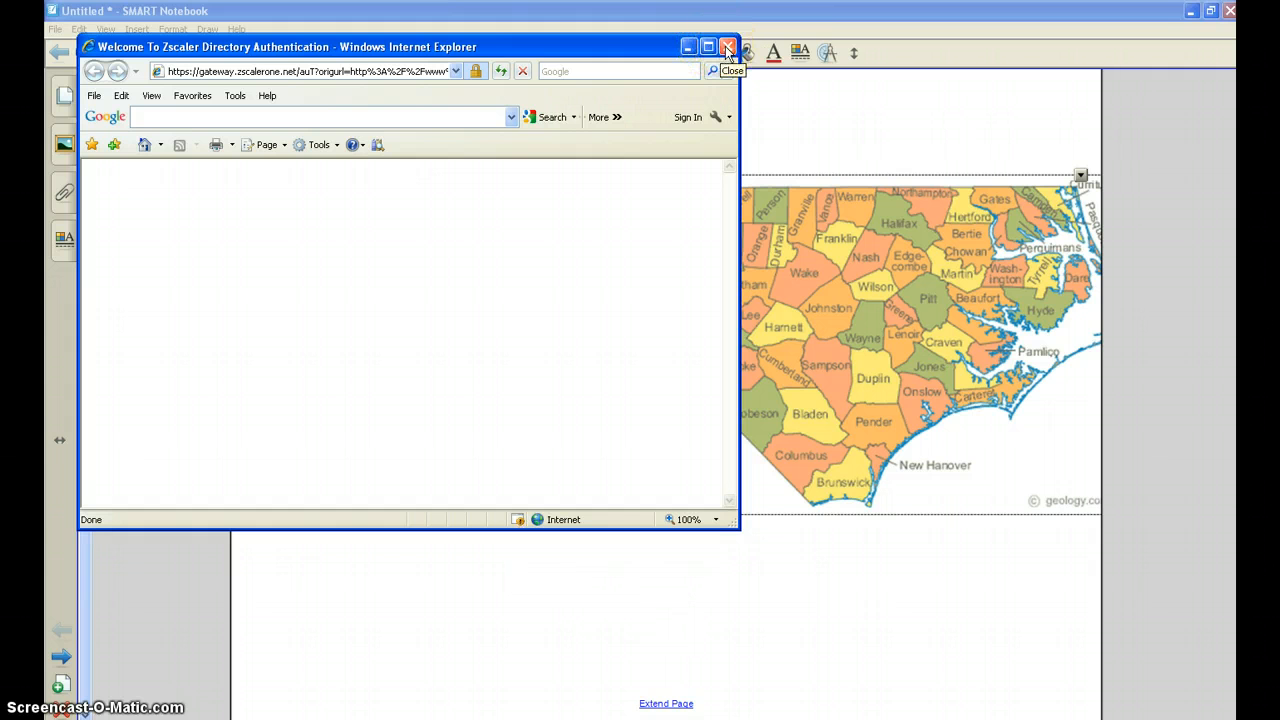
click(727, 47)
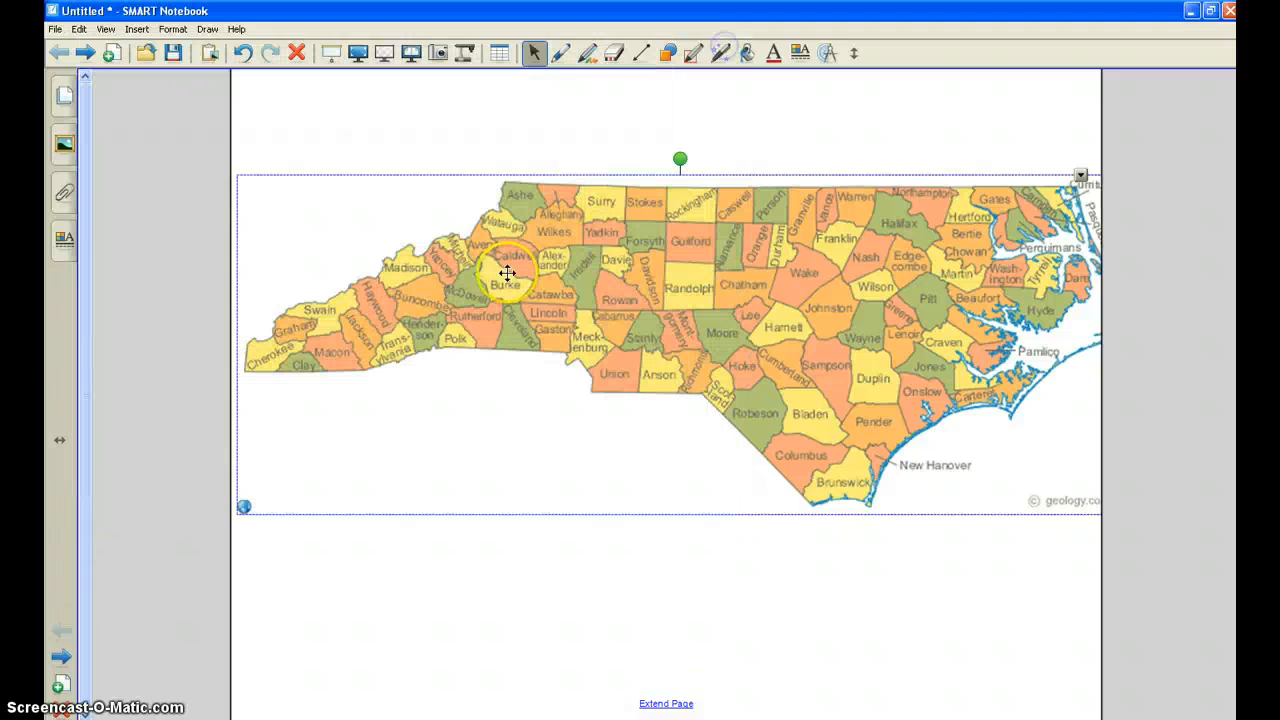
- Open the map's corner link again, answer the Phishing Filter prompt with Ask me later, and close the browser window
click(244, 511)
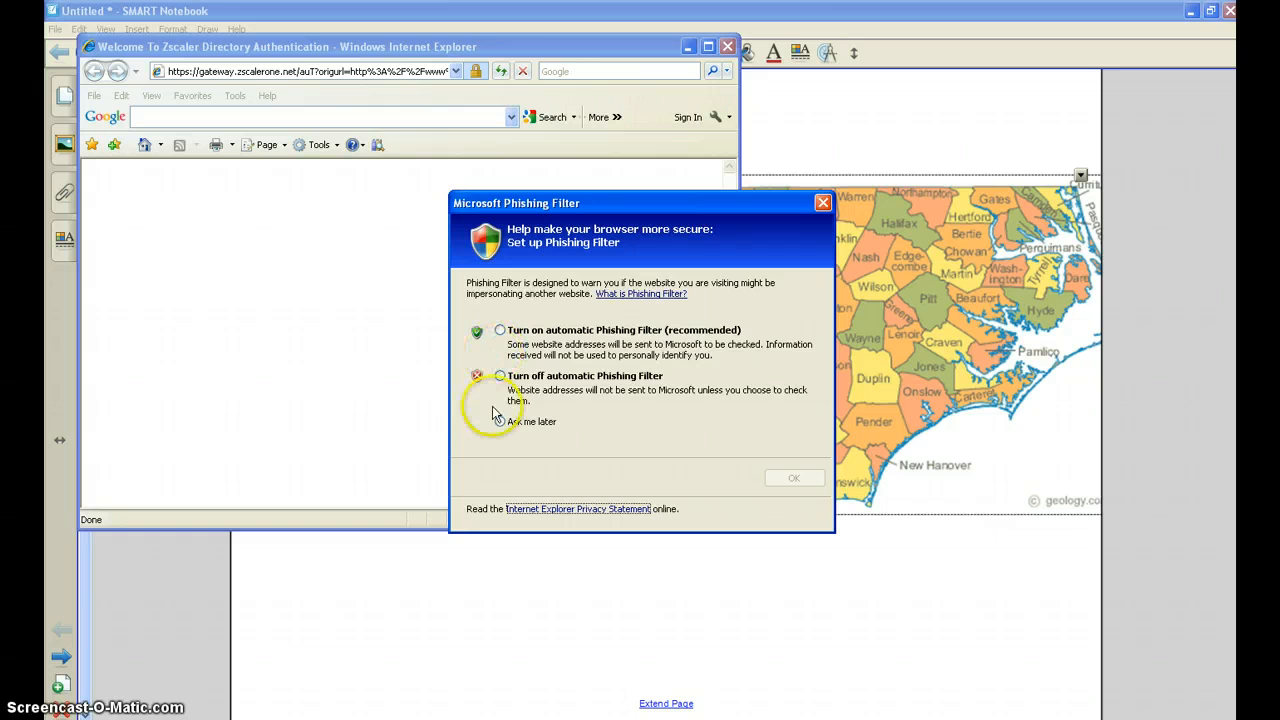
click(500, 421)
click(793, 477)
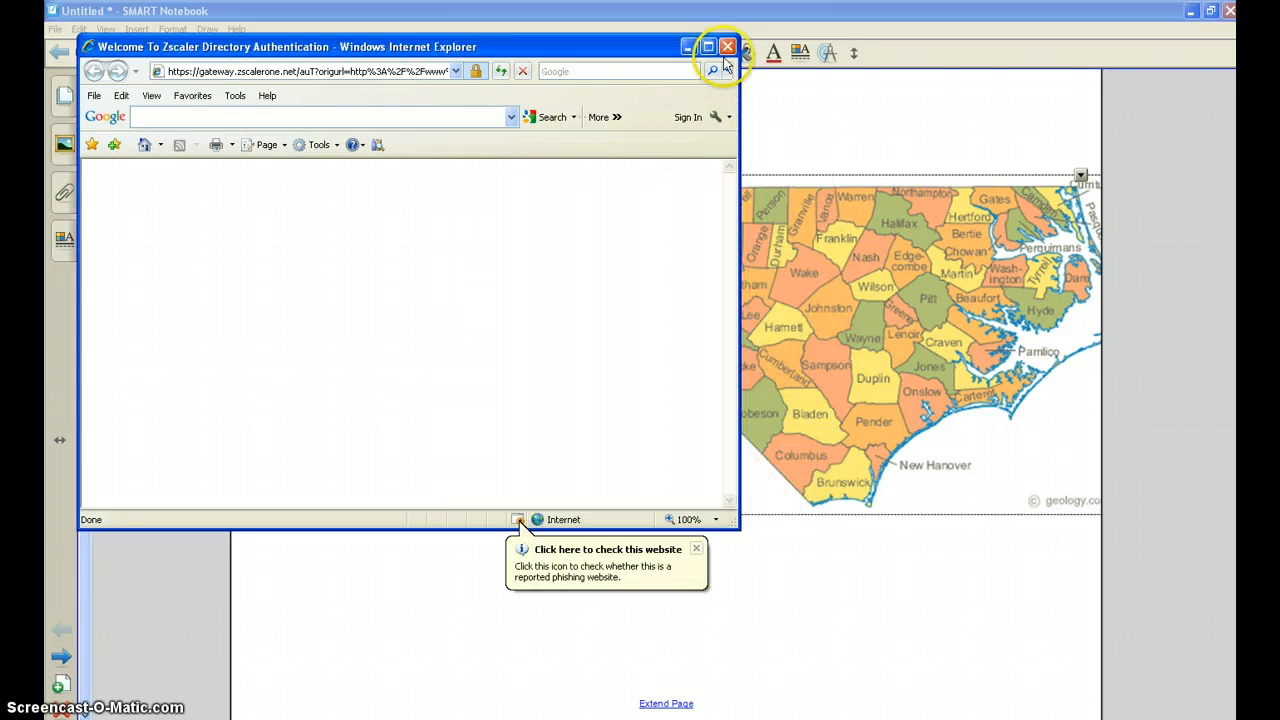
click(728, 47)
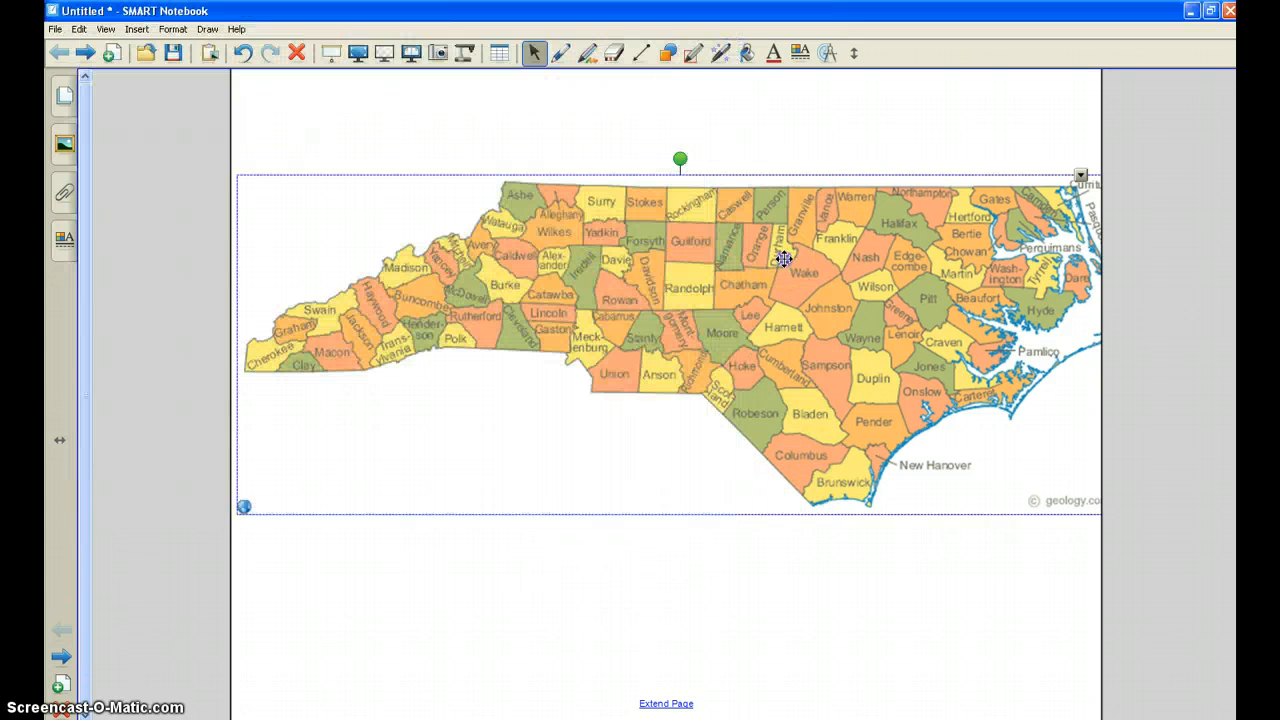
- Change the map's web link so that it launches from the Object
click(1080, 176)
click(1000, 381)
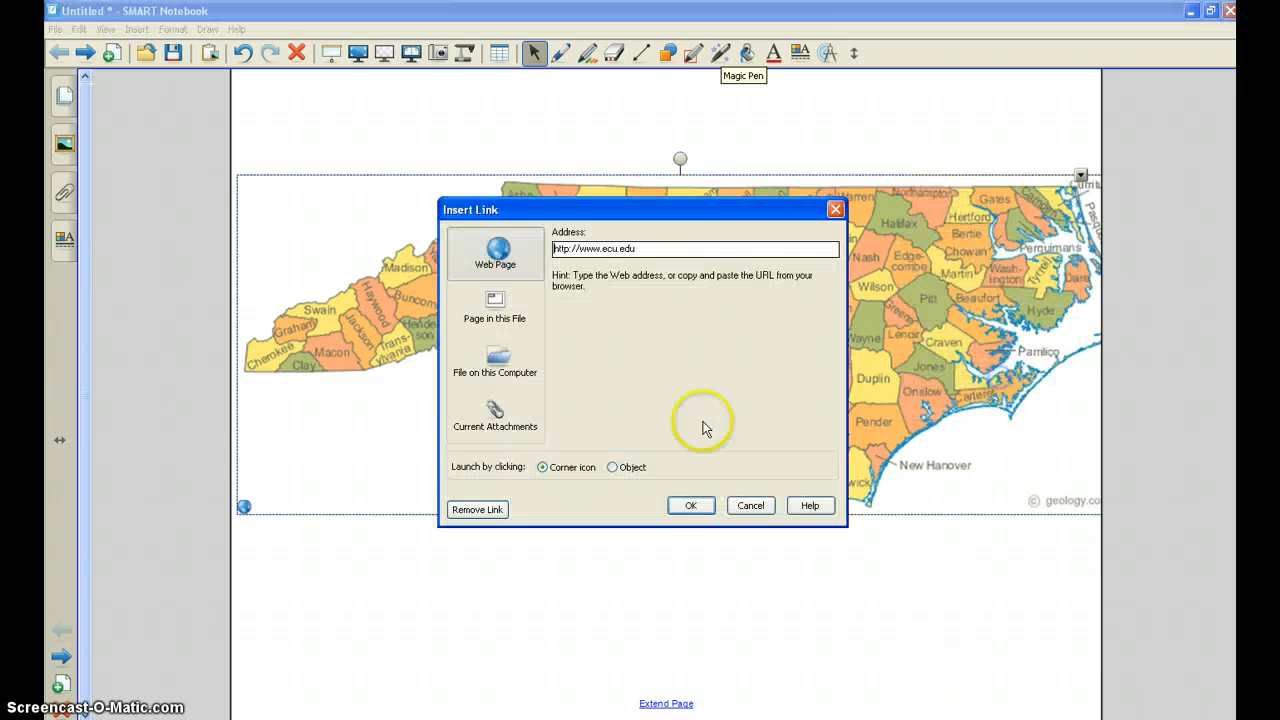
click(612, 468)
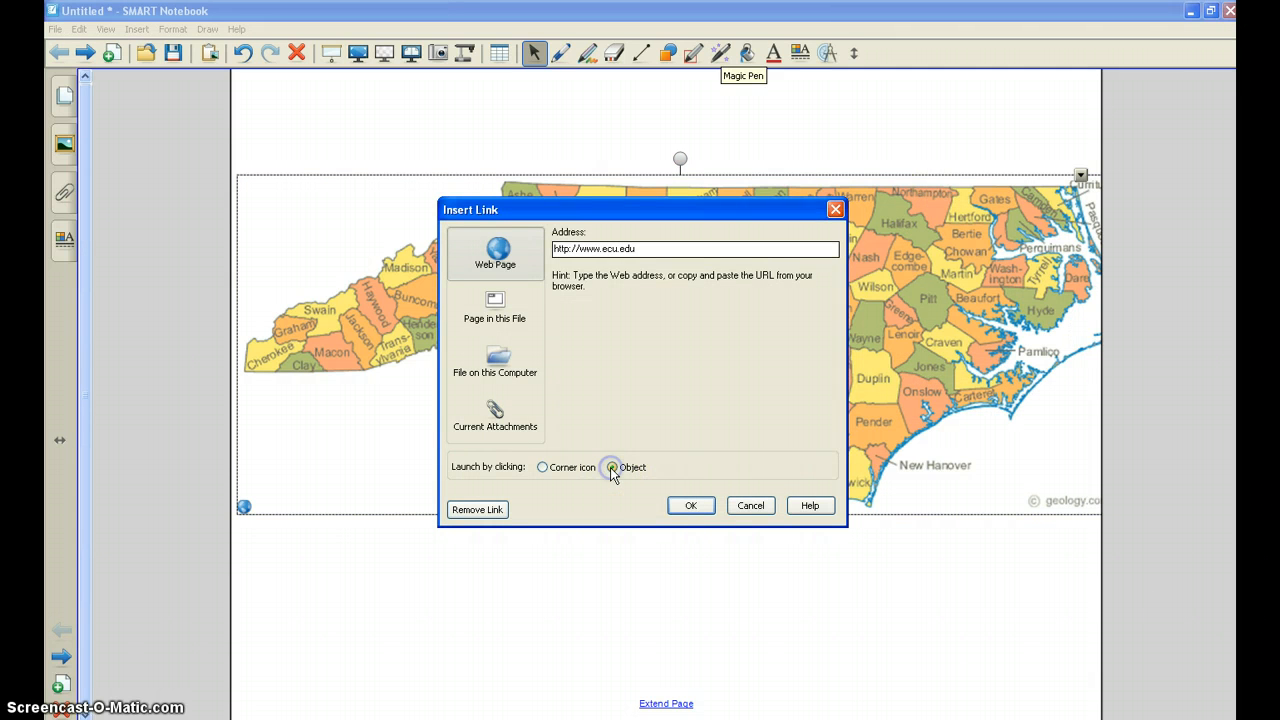
click(691, 506)
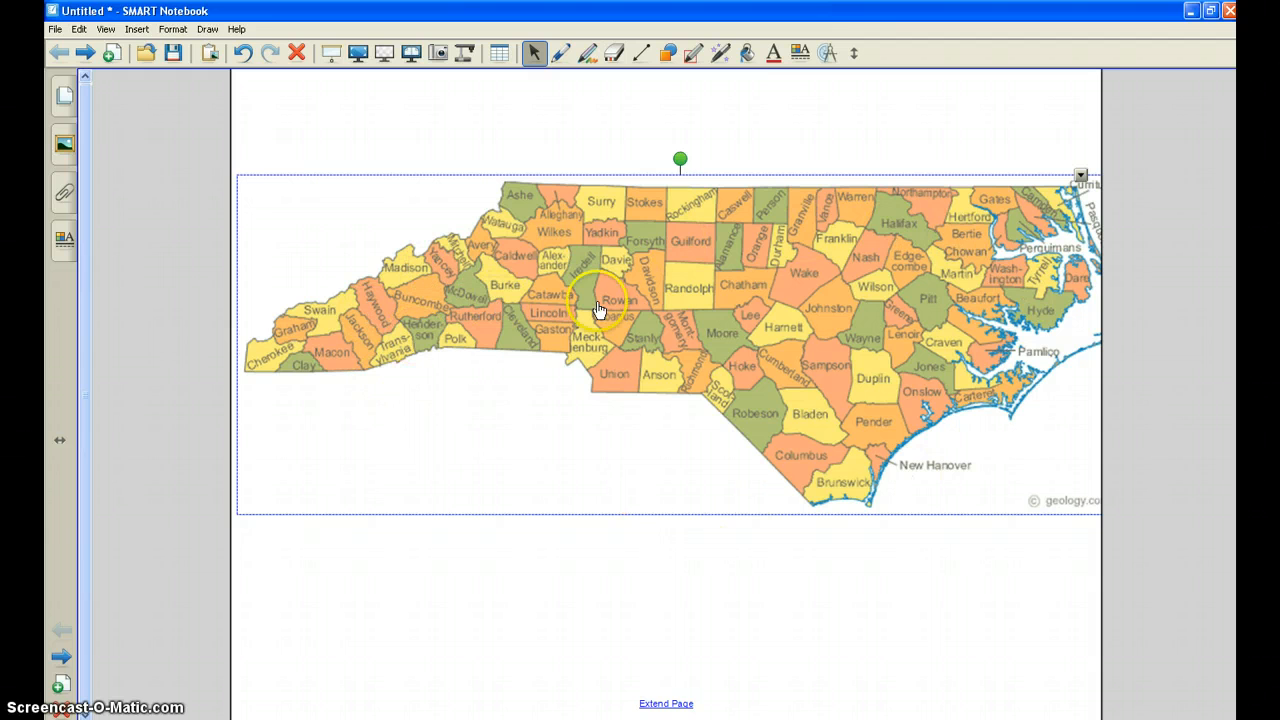
- Launch the link from the map itself, close the browser window, and nudge the map slightly up and to the left
click(760, 316)
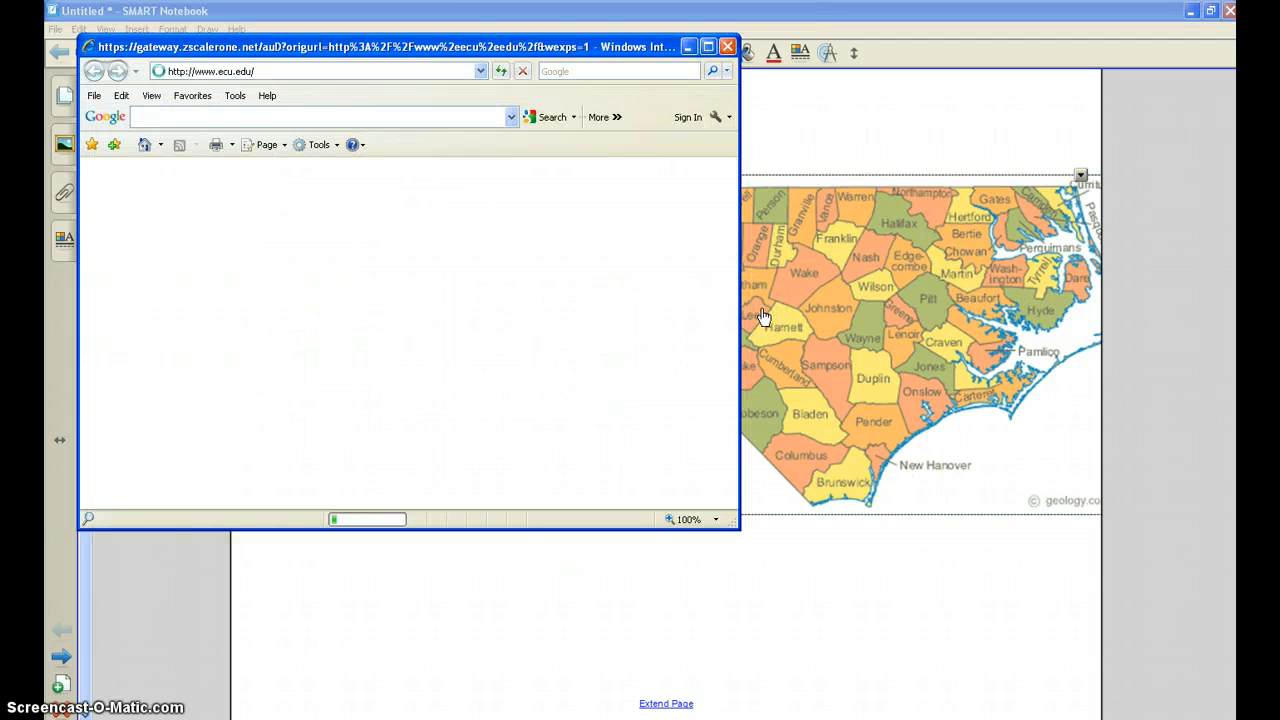
click(729, 46)
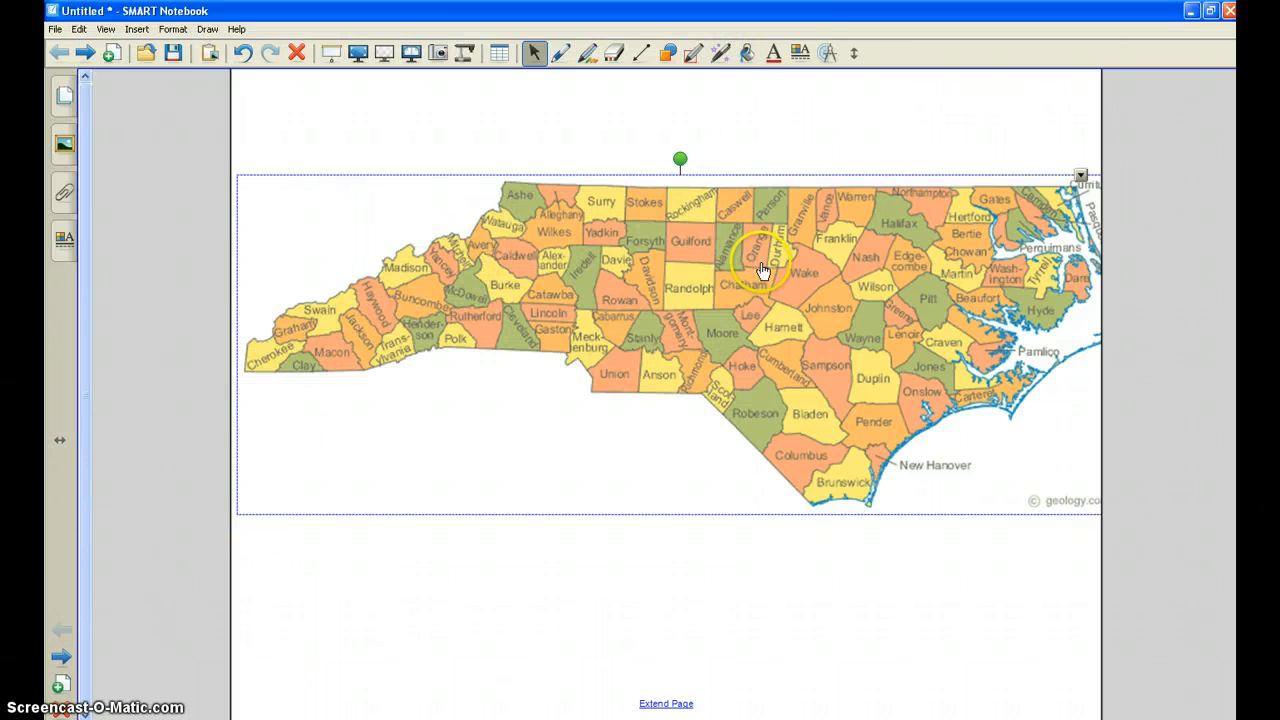
drag(748, 265, 743, 263)
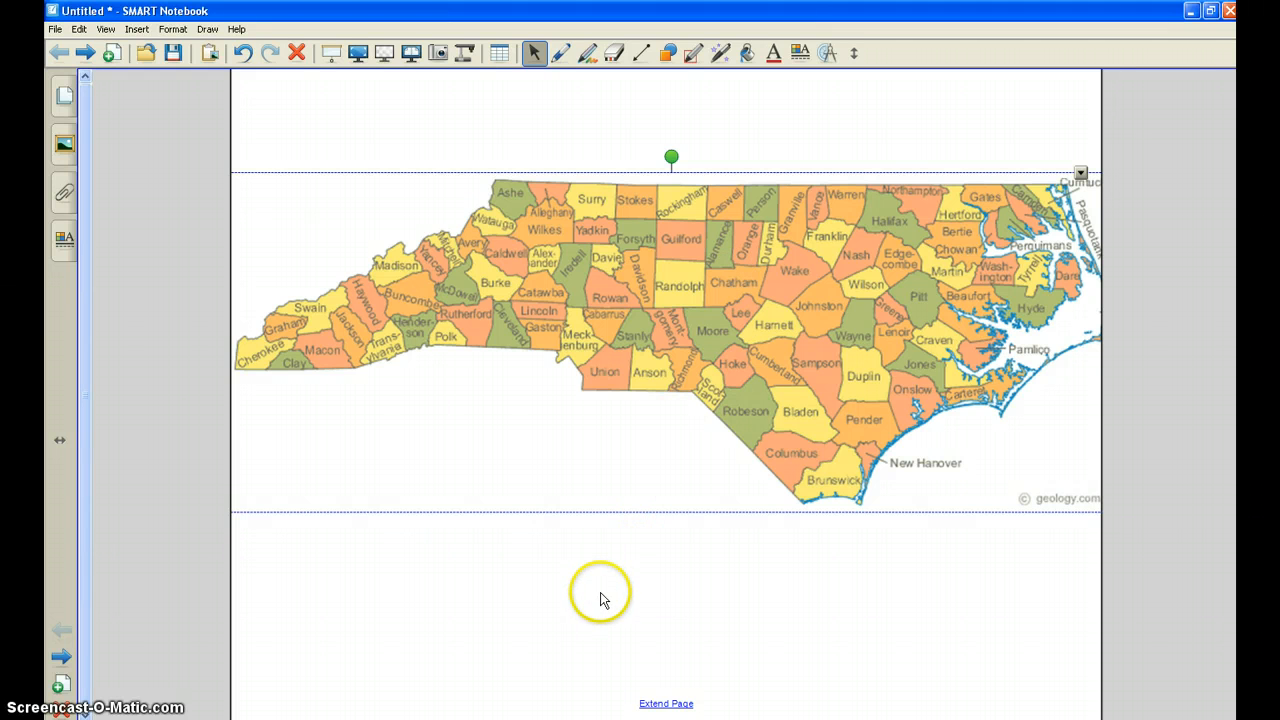
- Deselect the map, launch its web link from the map itself again, and close the browser window
click(532, 637)
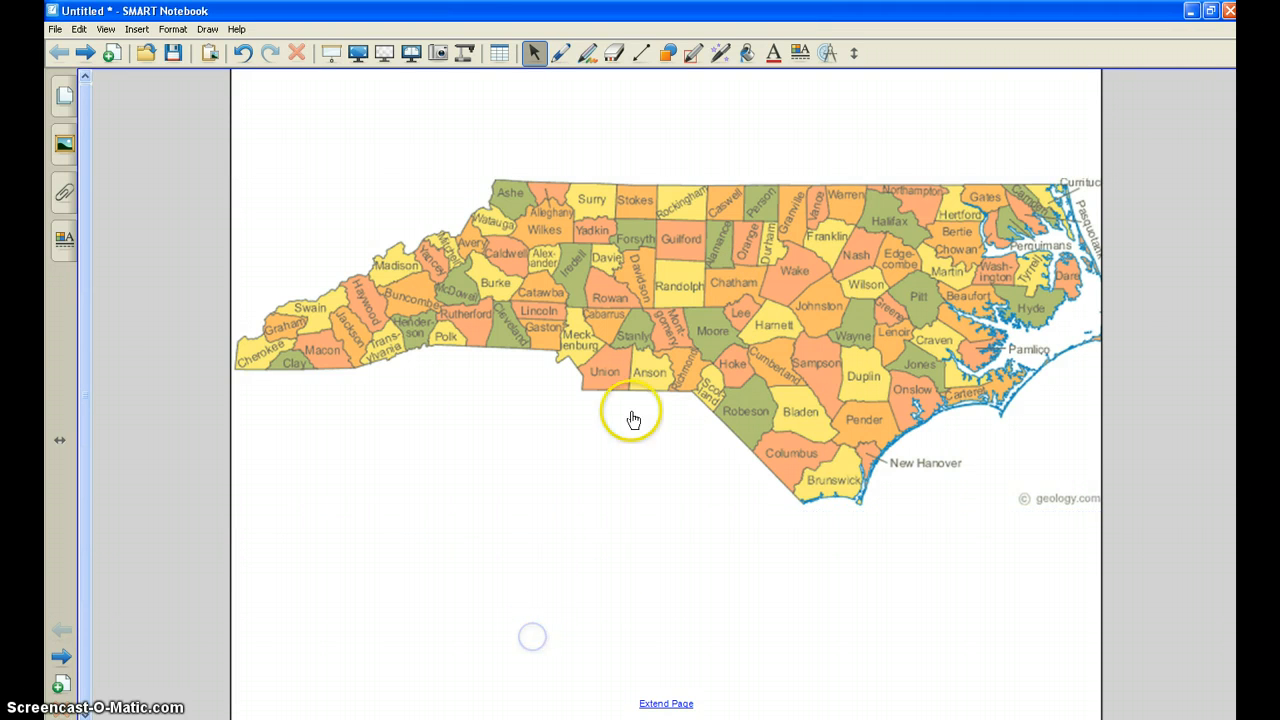
click(629, 337)
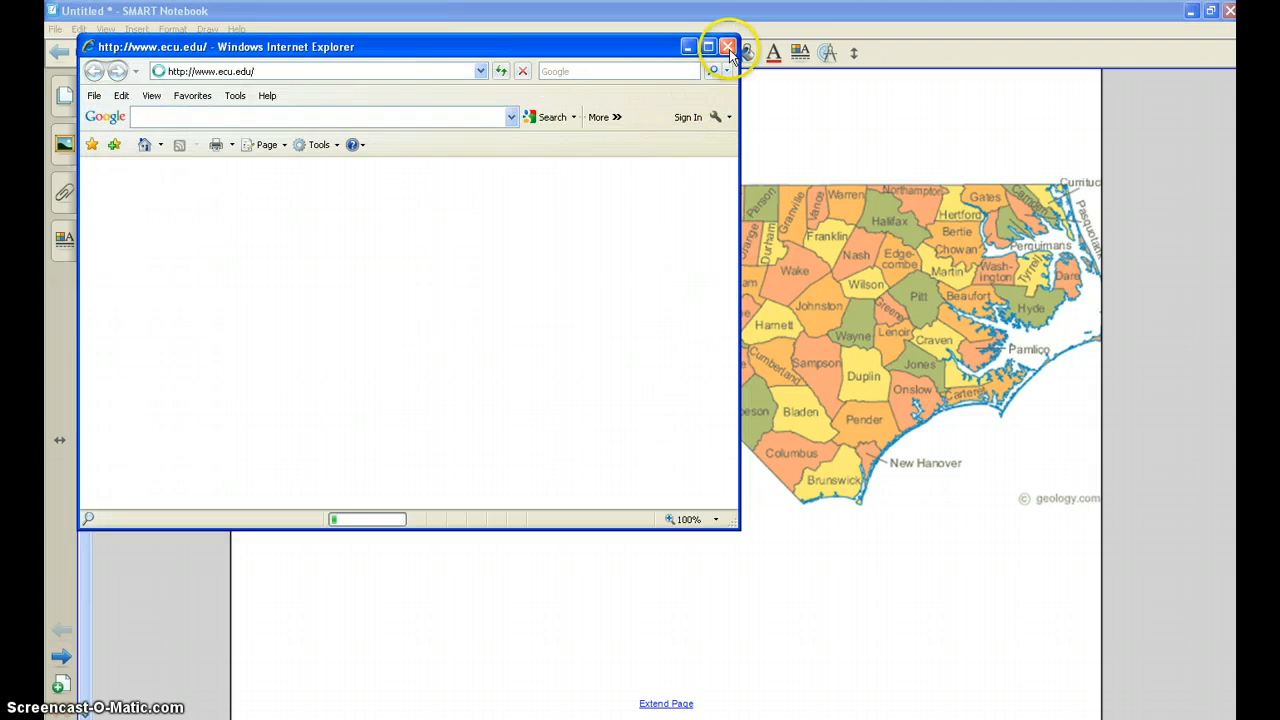
click(727, 47)
- Change the map's link to page 2 of this file, launched from the Object, and follow it to that page
right_click(750, 238)
click(768, 440)
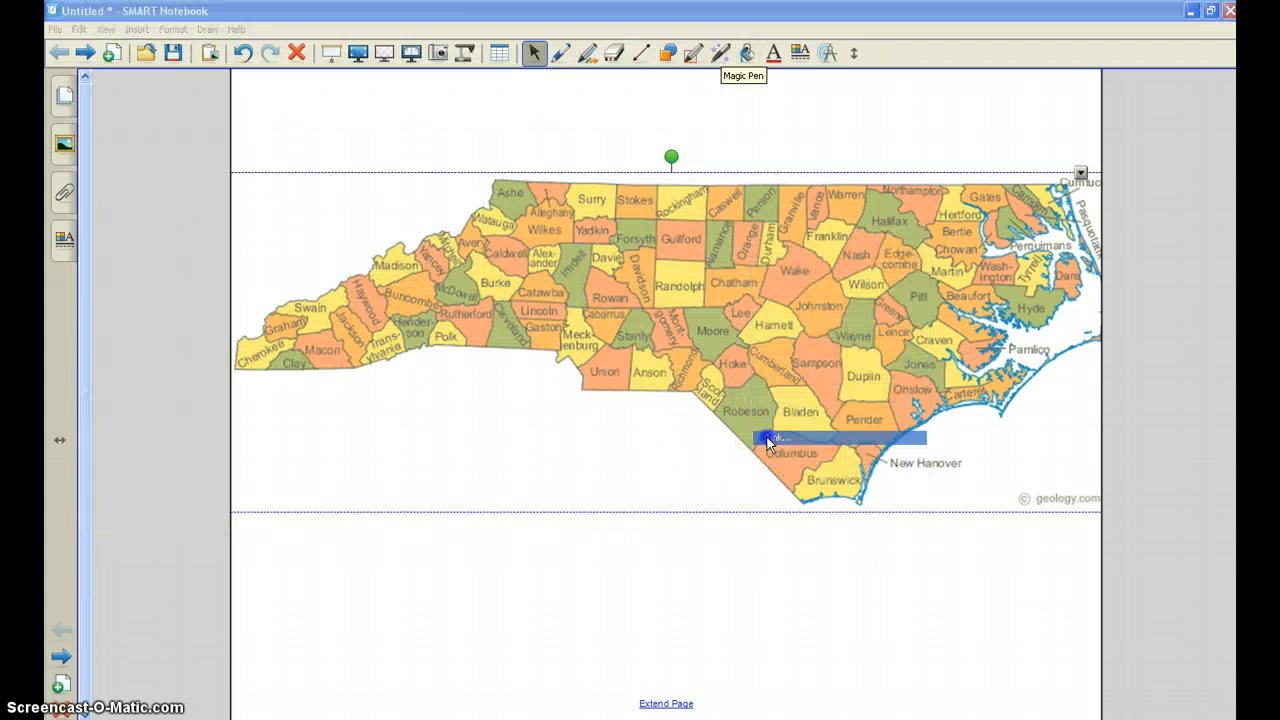
click(522, 314)
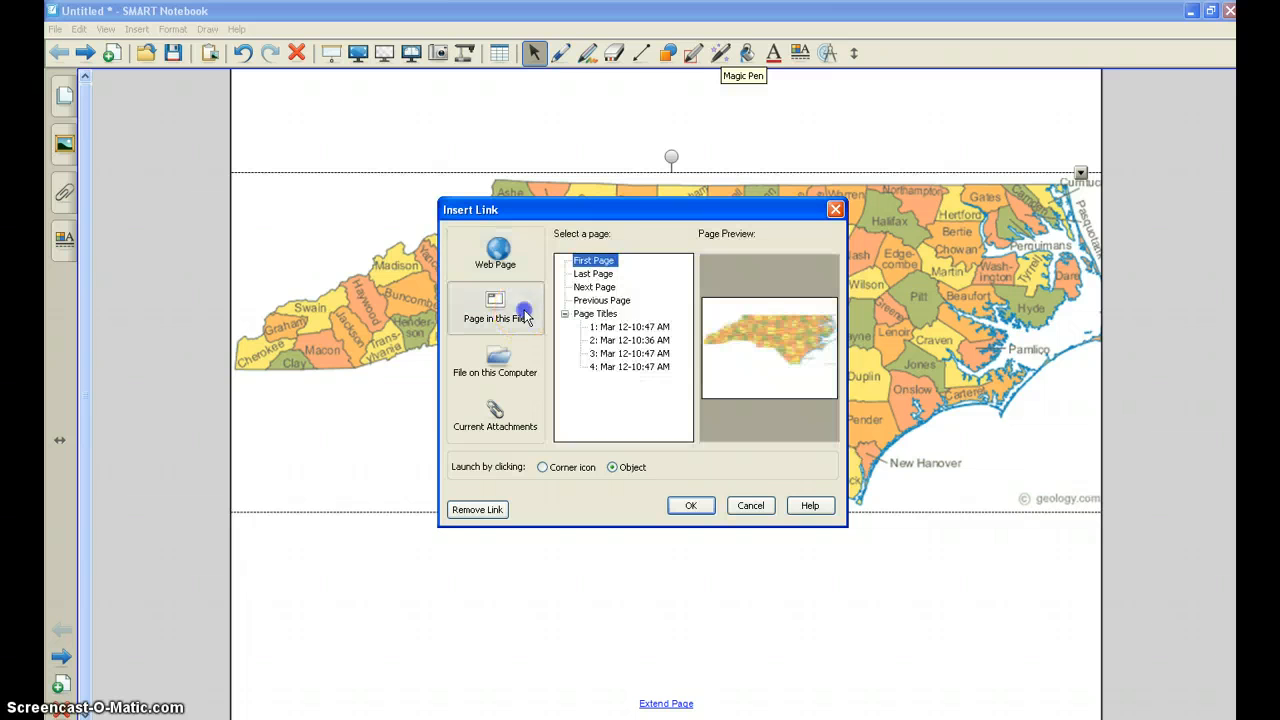
click(619, 354)
click(620, 341)
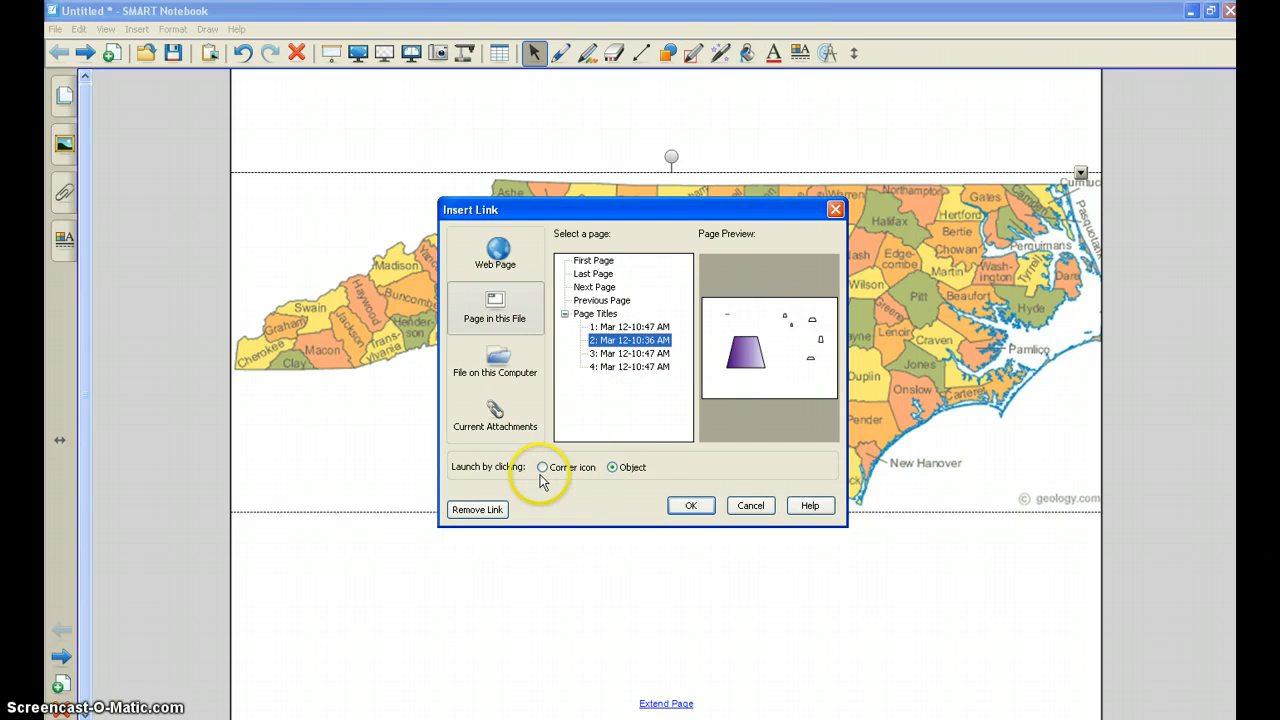
click(686, 505)
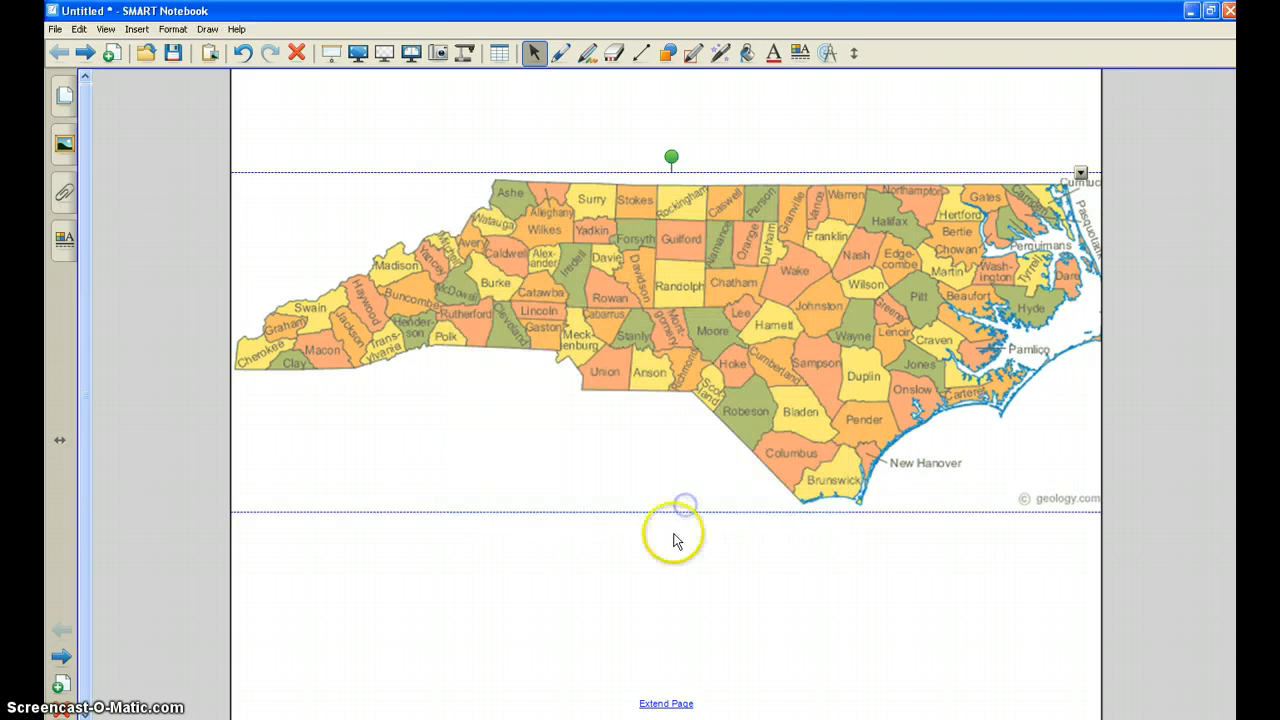
click(645, 317)
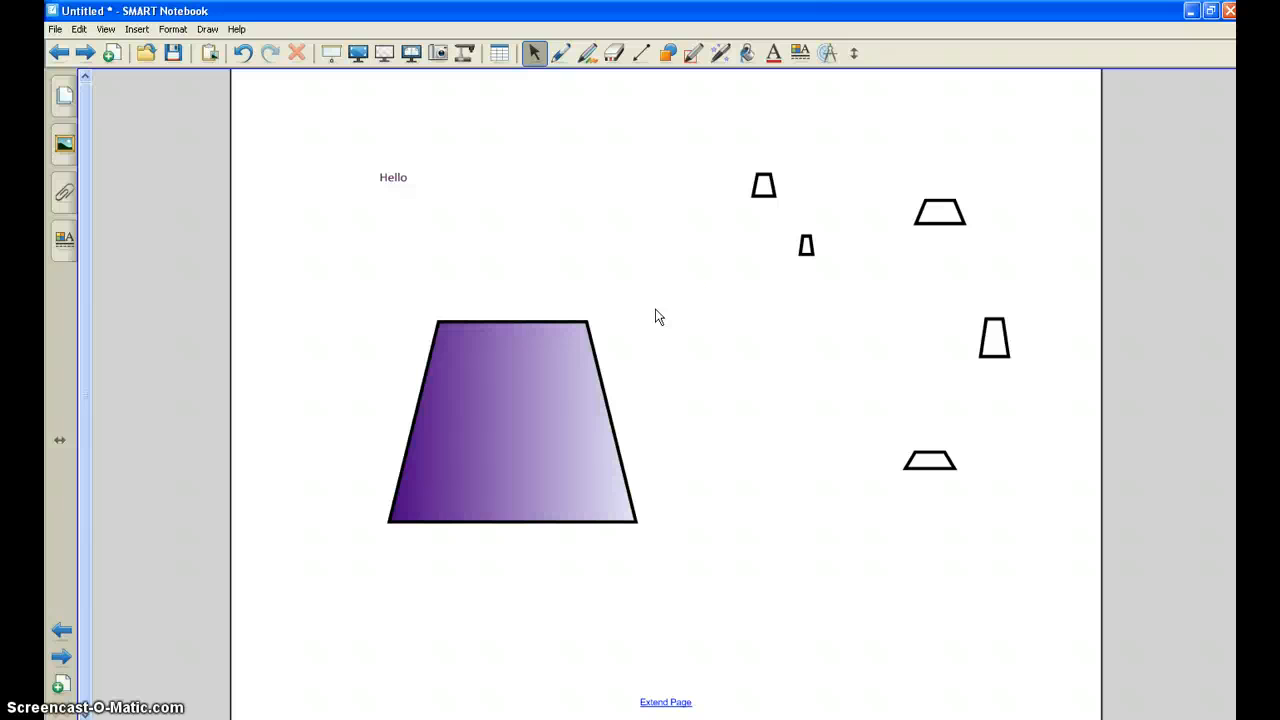
- Place three of the small trapezoids on top of the large purple trapezoid, shifting the large one up and to the right beneath them
drag(551, 423, 587, 375)
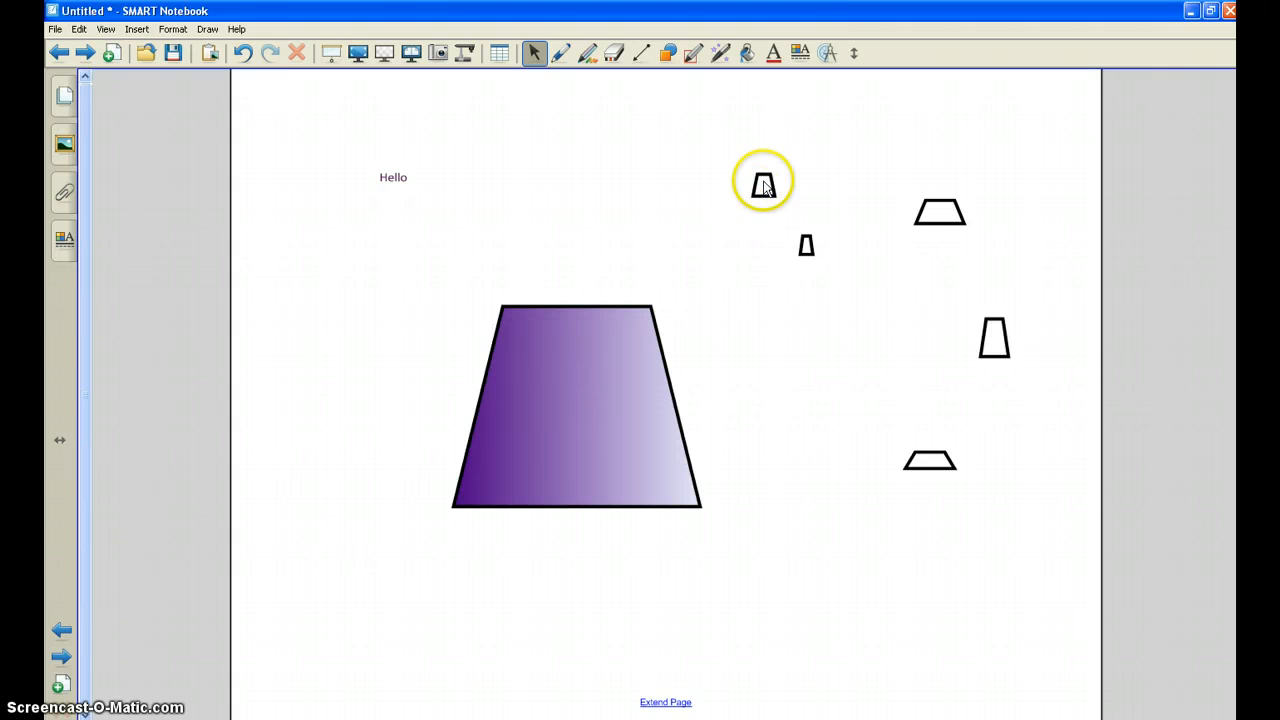
drag(769, 199, 585, 390)
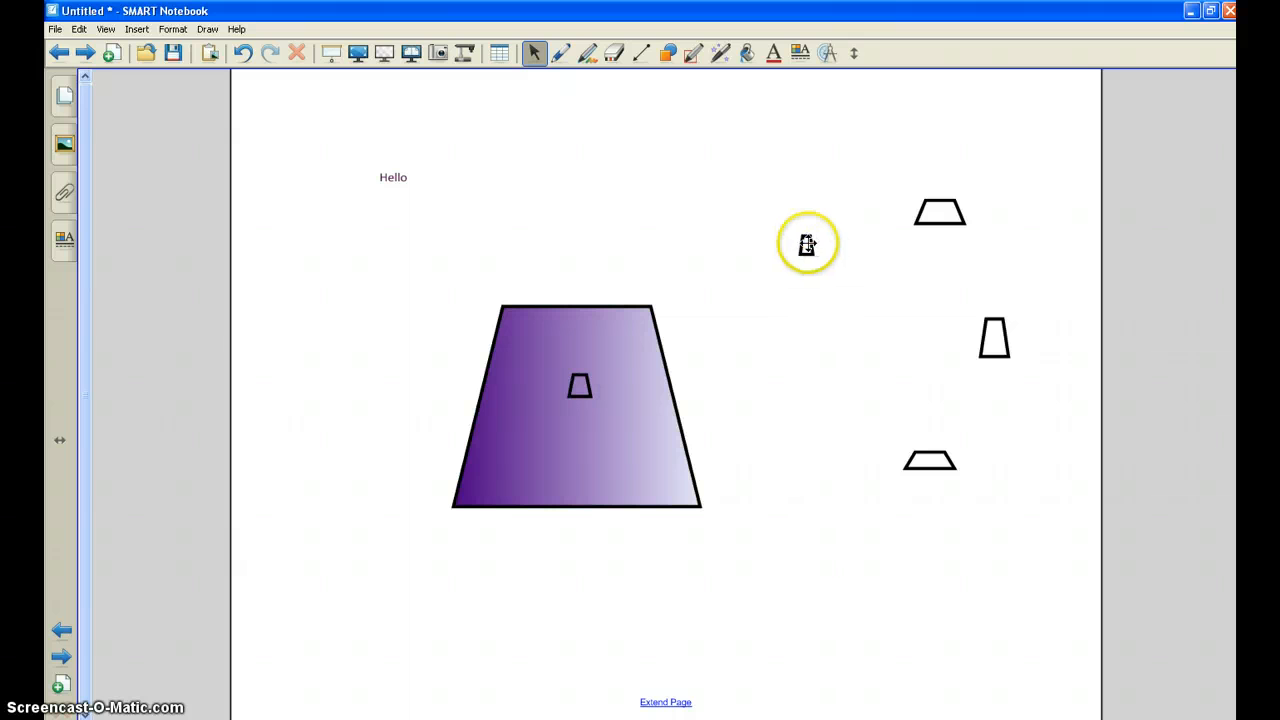
drag(808, 246, 619, 393)
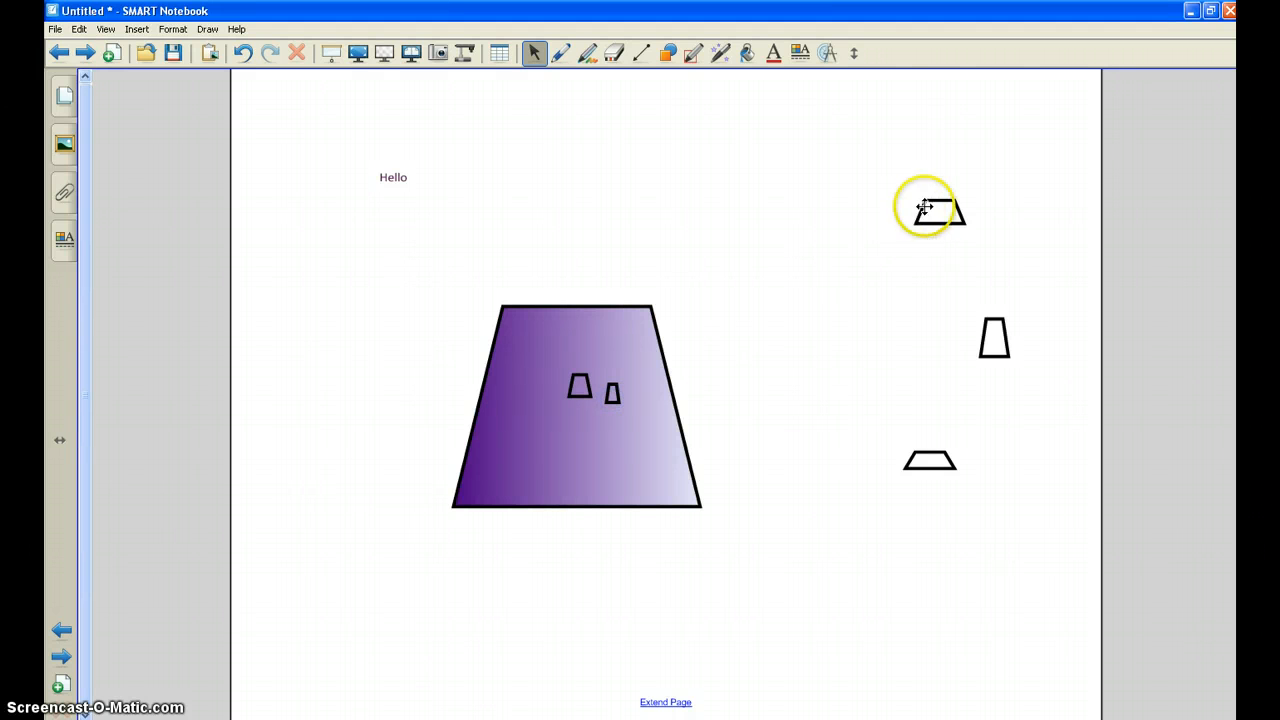
drag(930, 210, 586, 329)
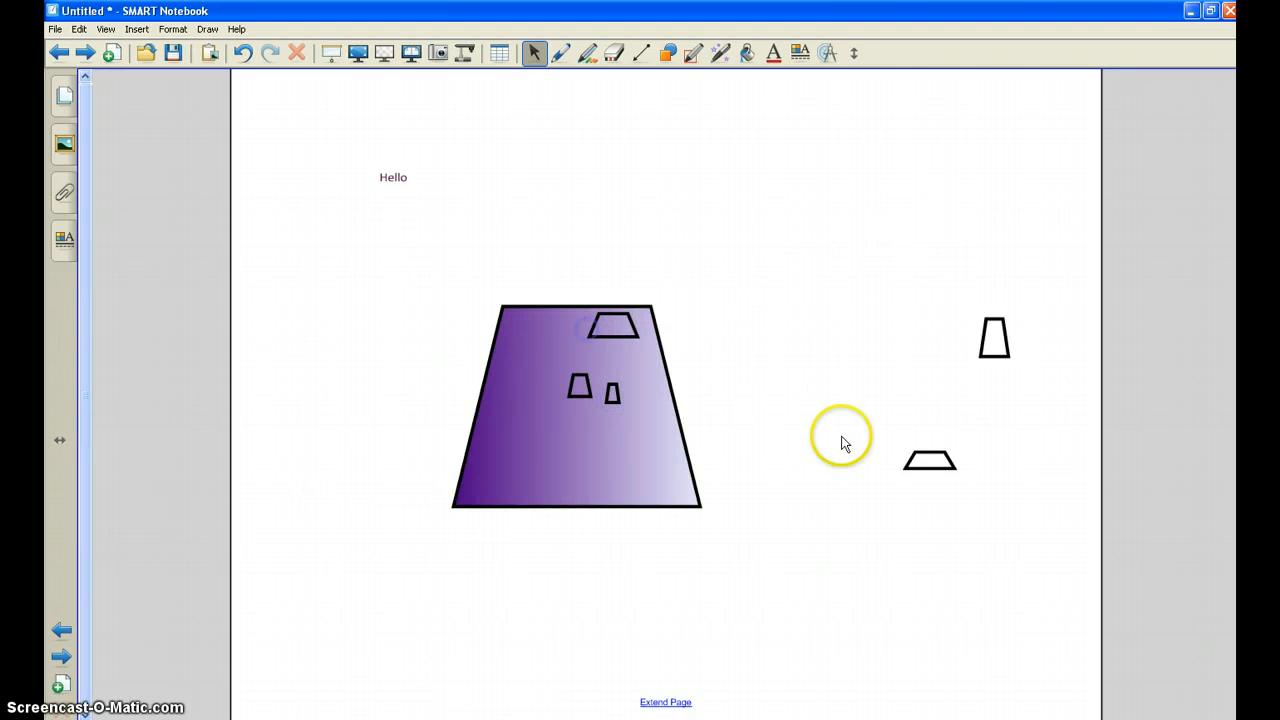
drag(637, 464, 677, 429)
click(677, 429)
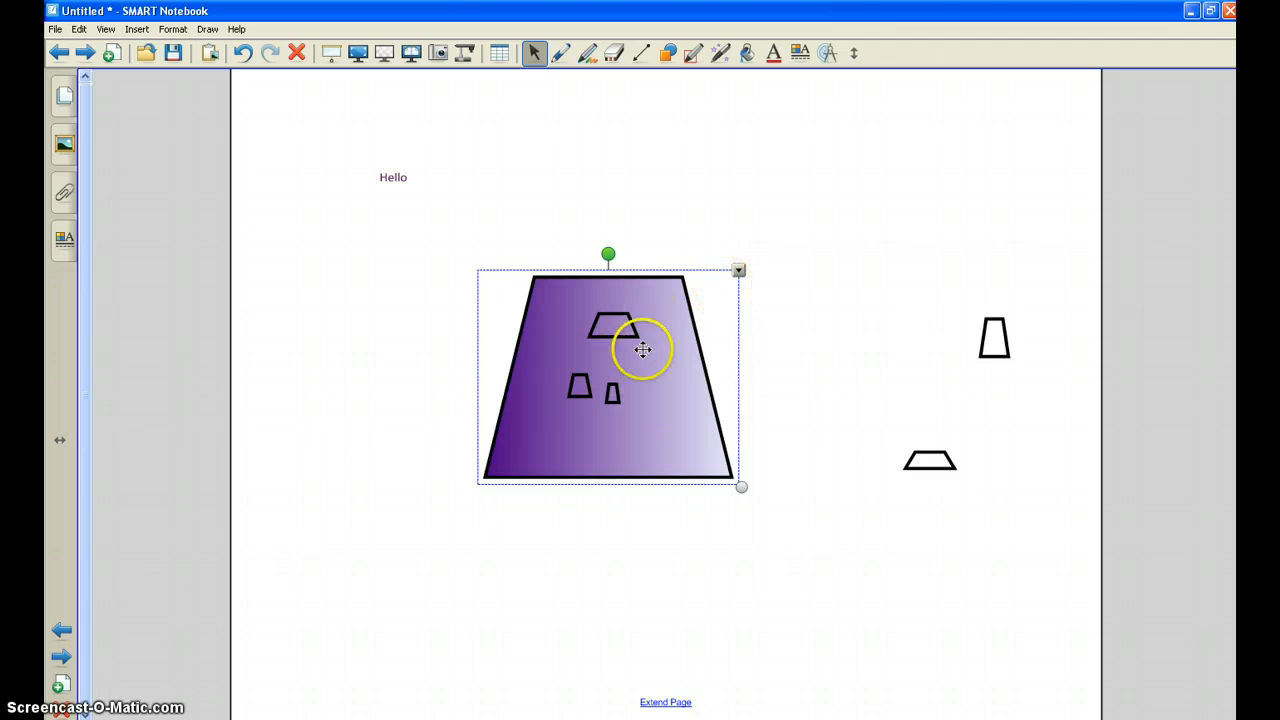
- Send the large purple trapezoid to the back of the stacking order
click(739, 272)
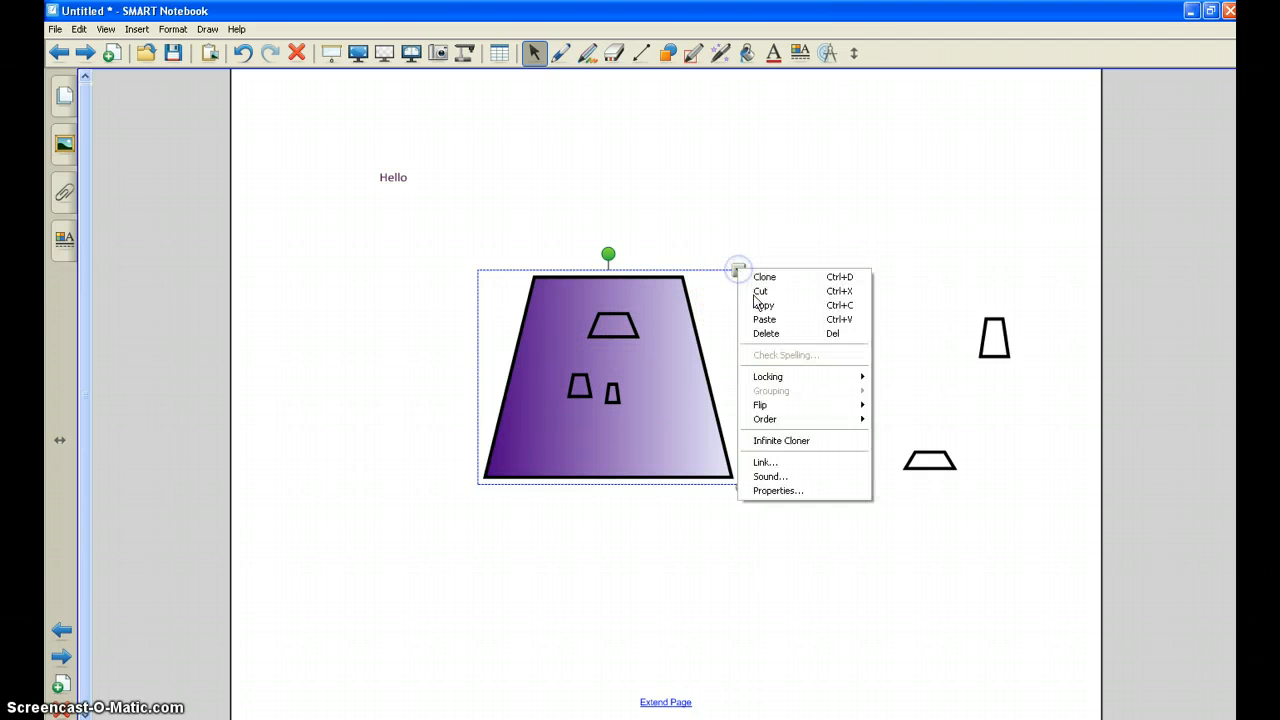
mouse_move(799, 427)
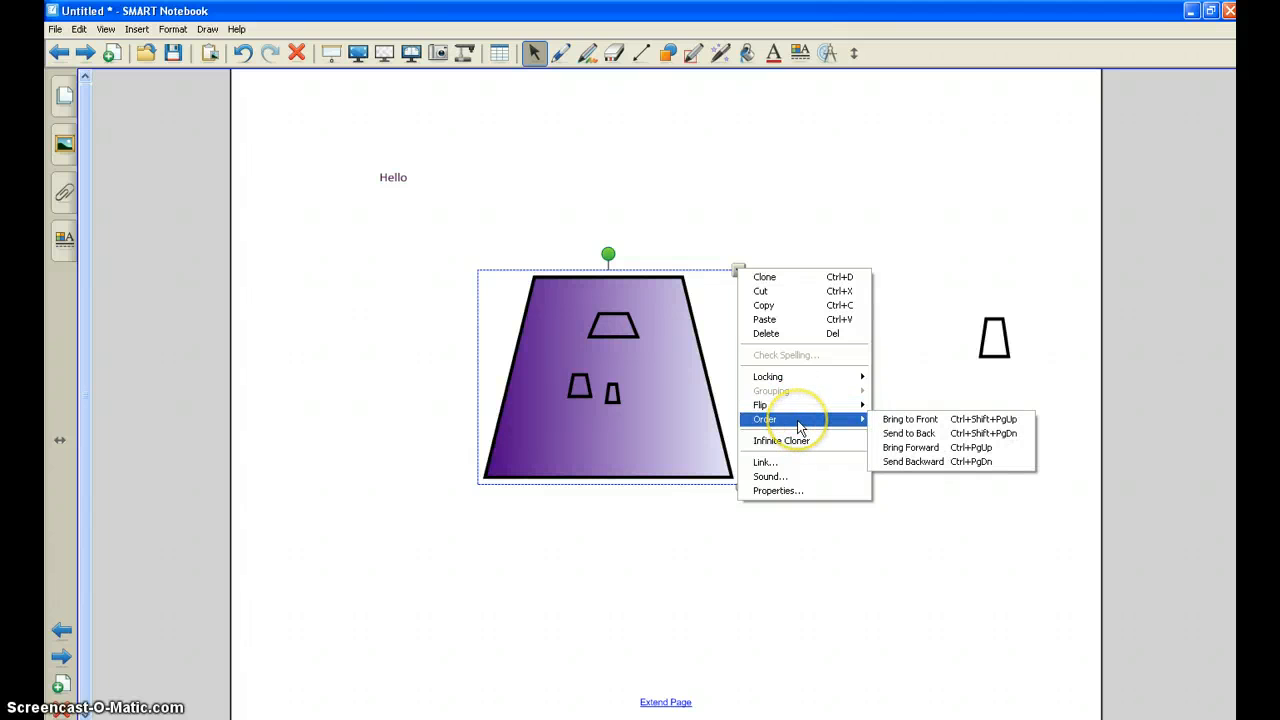
click(909, 433)
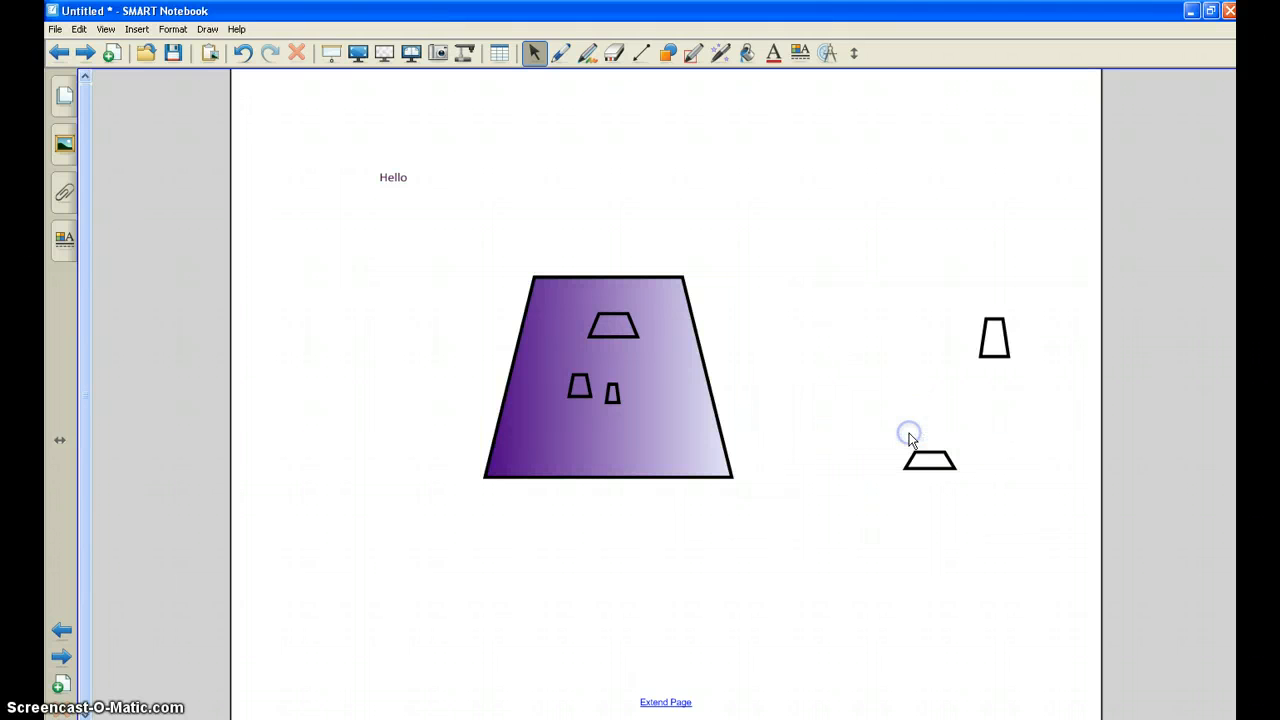
- Bring the large purple trapezoid to the front so that it covers the three small trapezoids
click(705, 384)
click(737, 270)
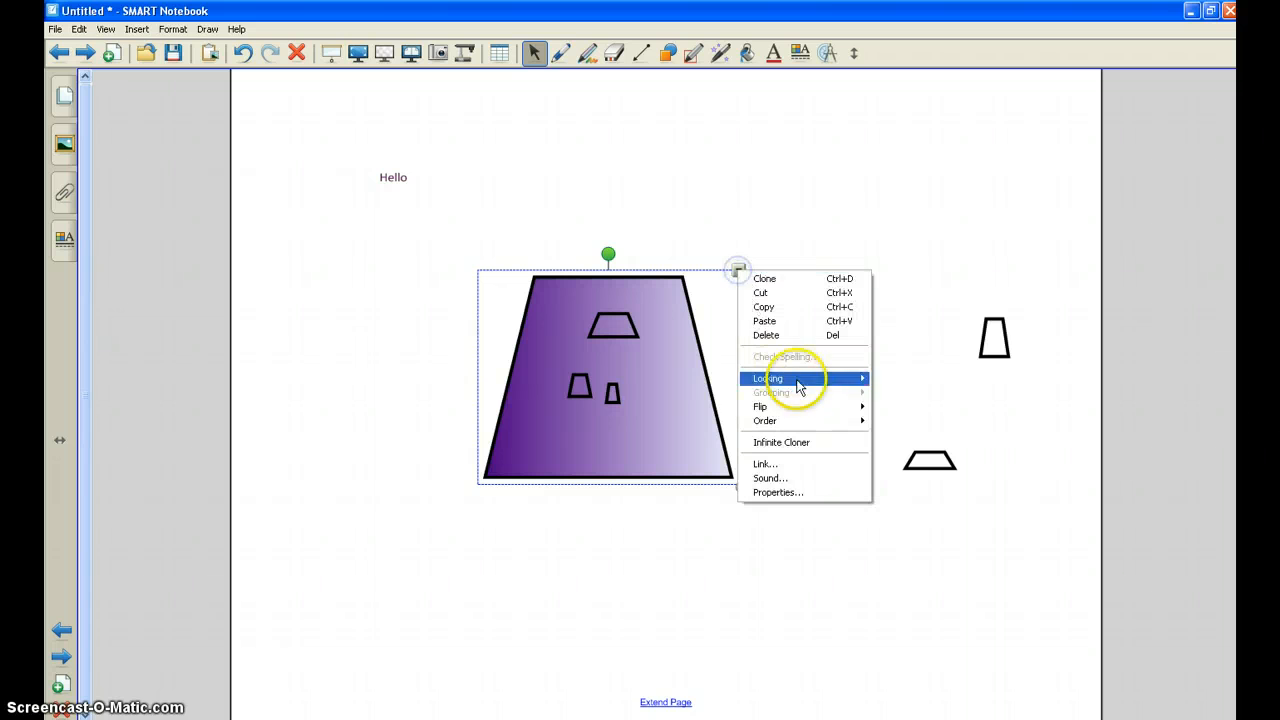
mouse_move(812, 422)
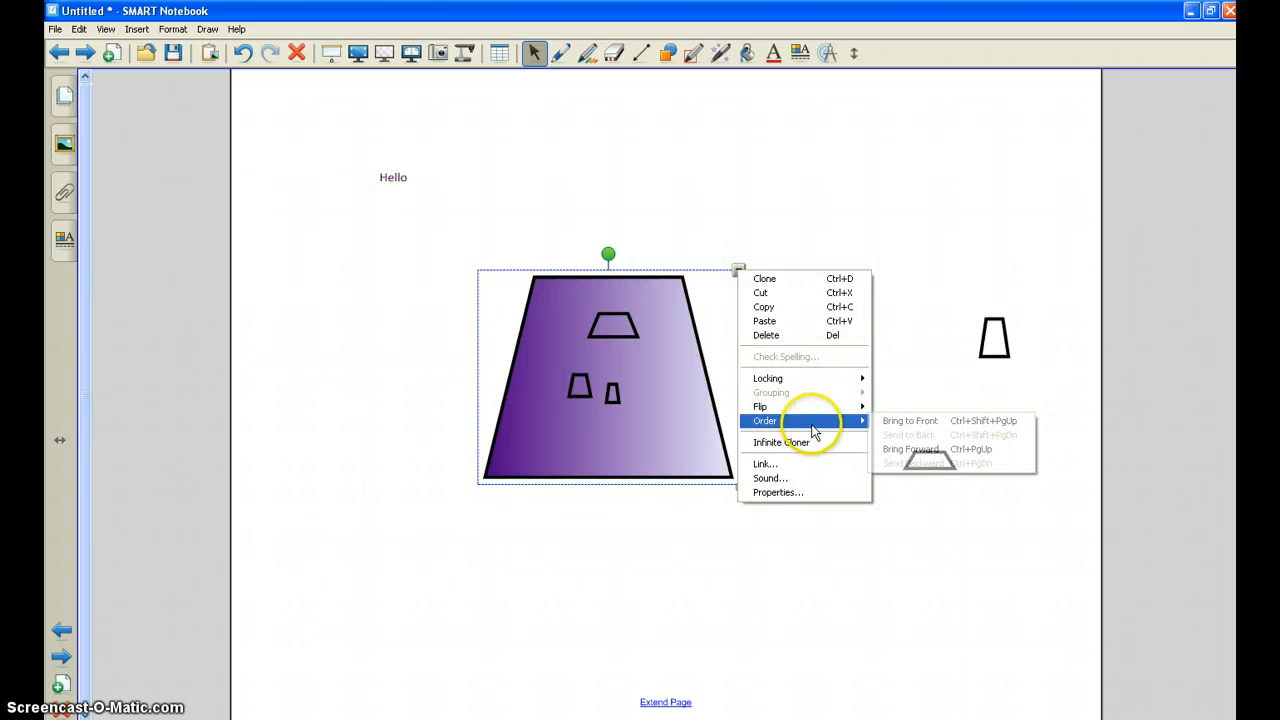
click(906, 421)
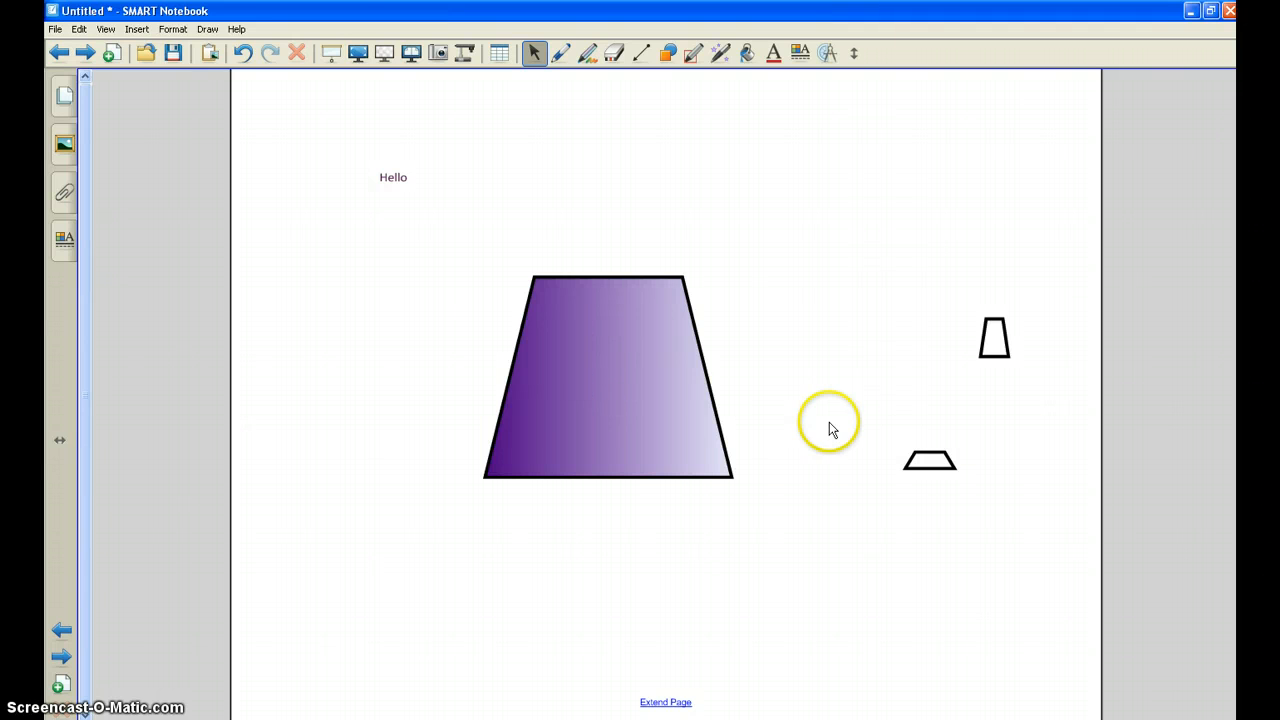
- Move the large trapezoid off the small ones to the page's lower left, and shift the flat trapezoid near the page's right side slightly up
mouse_move(713, 445)
mouse_down()
mouse_move(714, 407)
mouse_move(817, 305)
mouse_move(886, 299)
mouse_move(845, 303)
mouse_move(714, 435)
mouse_up()
drag(703, 396, 697, 426)
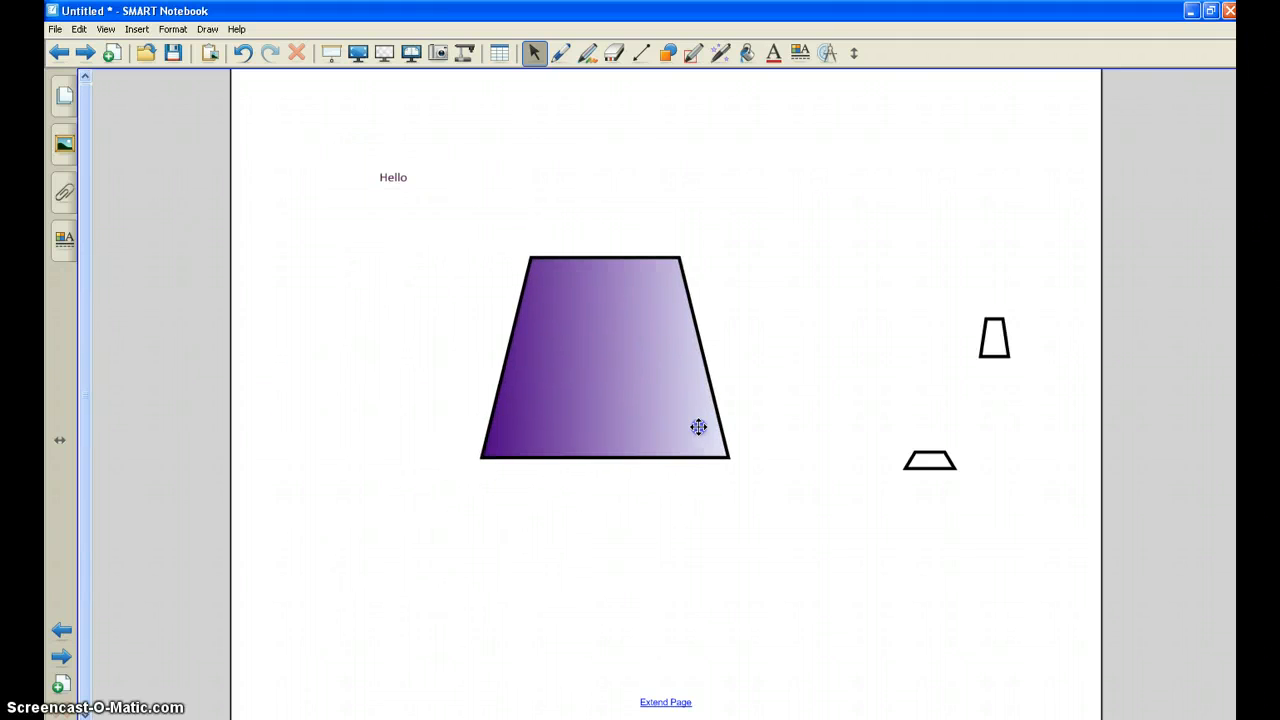
drag(901, 441, 895, 361)
drag(704, 417, 886, 262)
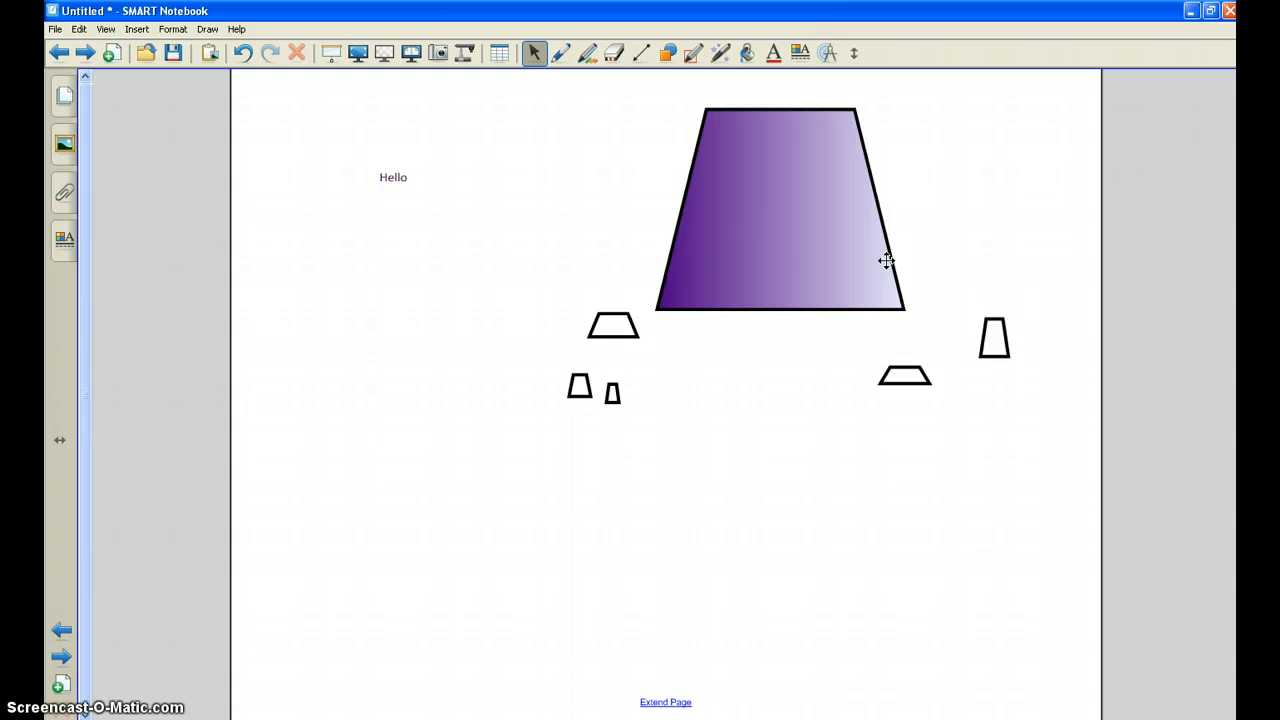
drag(834, 274, 503, 490)
click(479, 468)
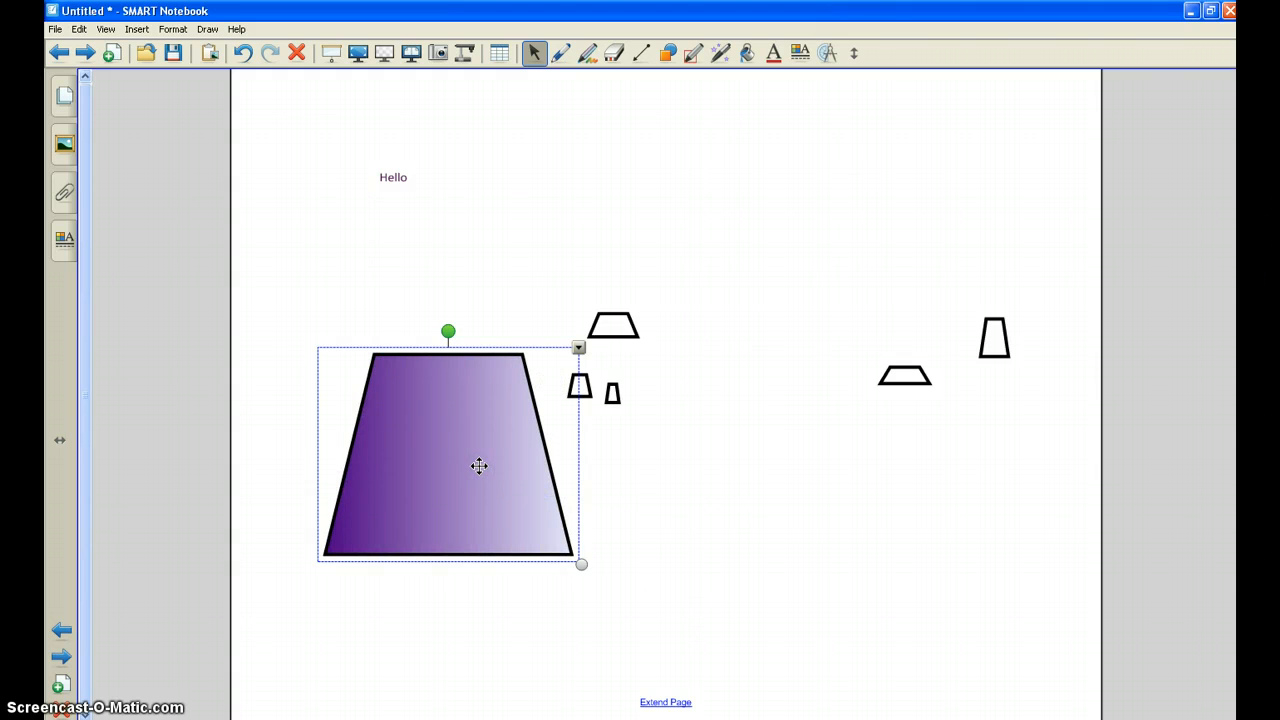
- Give the large purple trapezoid a Shrink and Grow object animation and deselect it
click(579, 348)
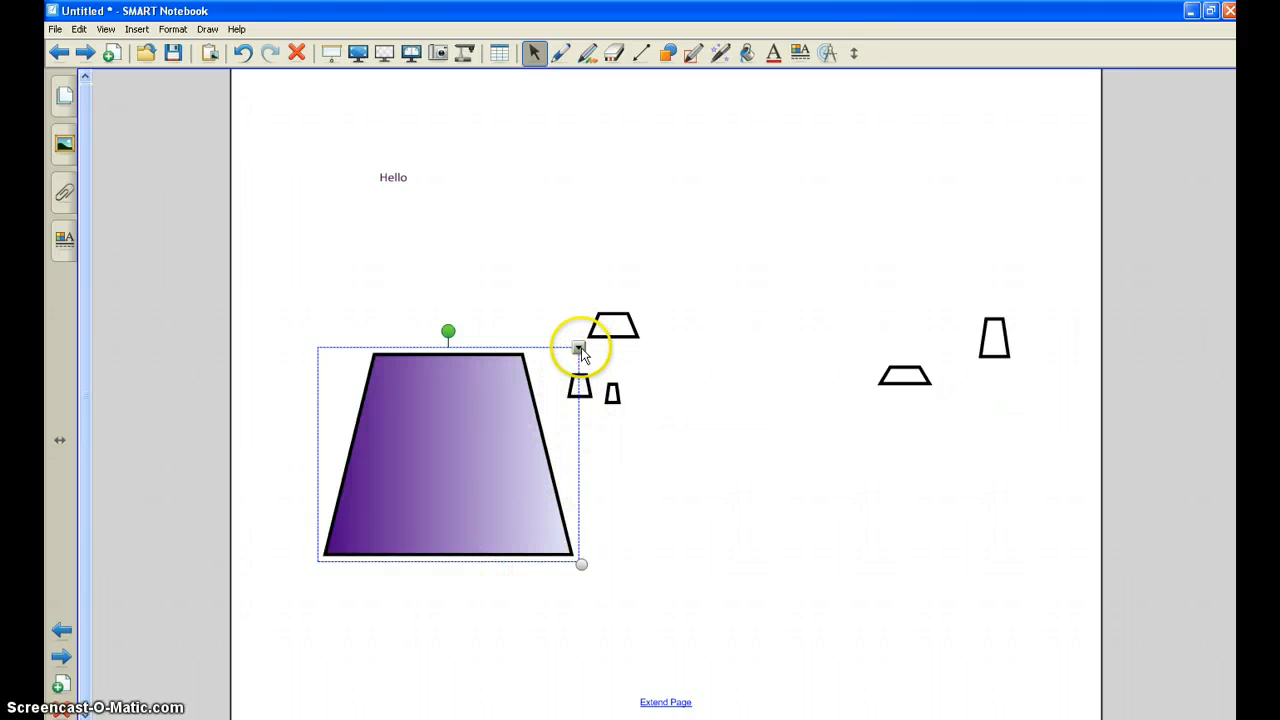
click(579, 348)
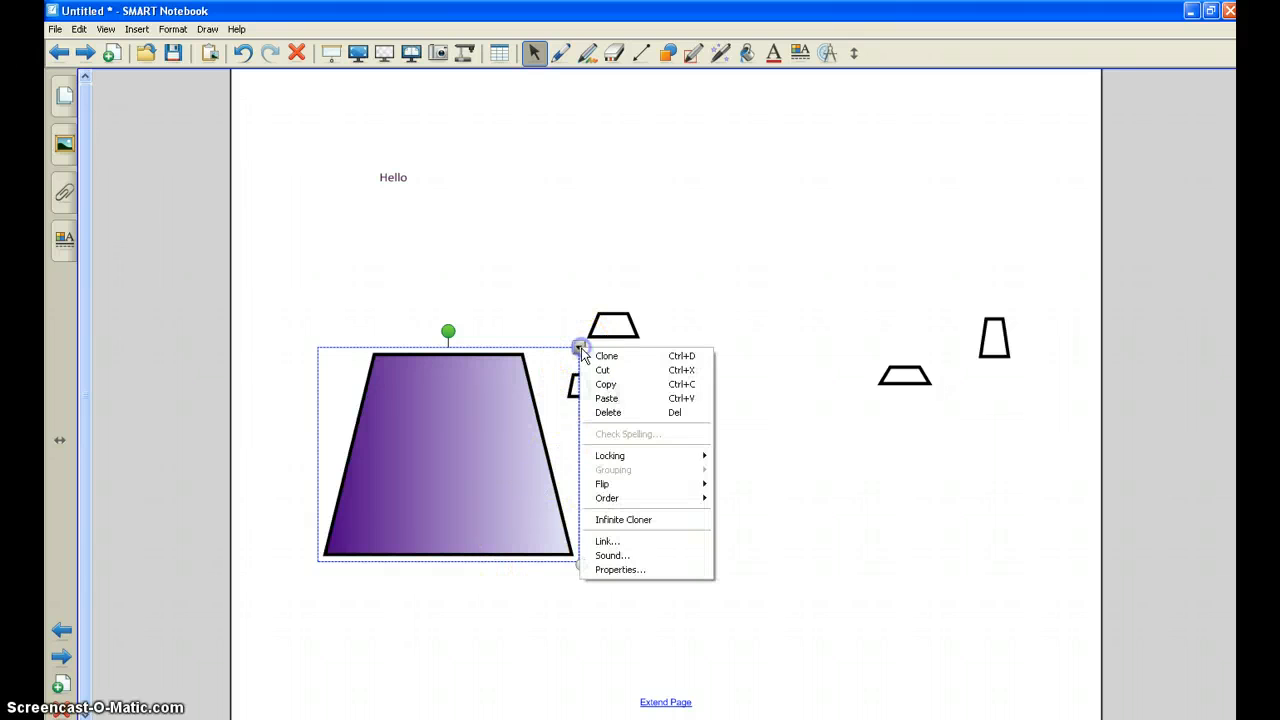
click(657, 570)
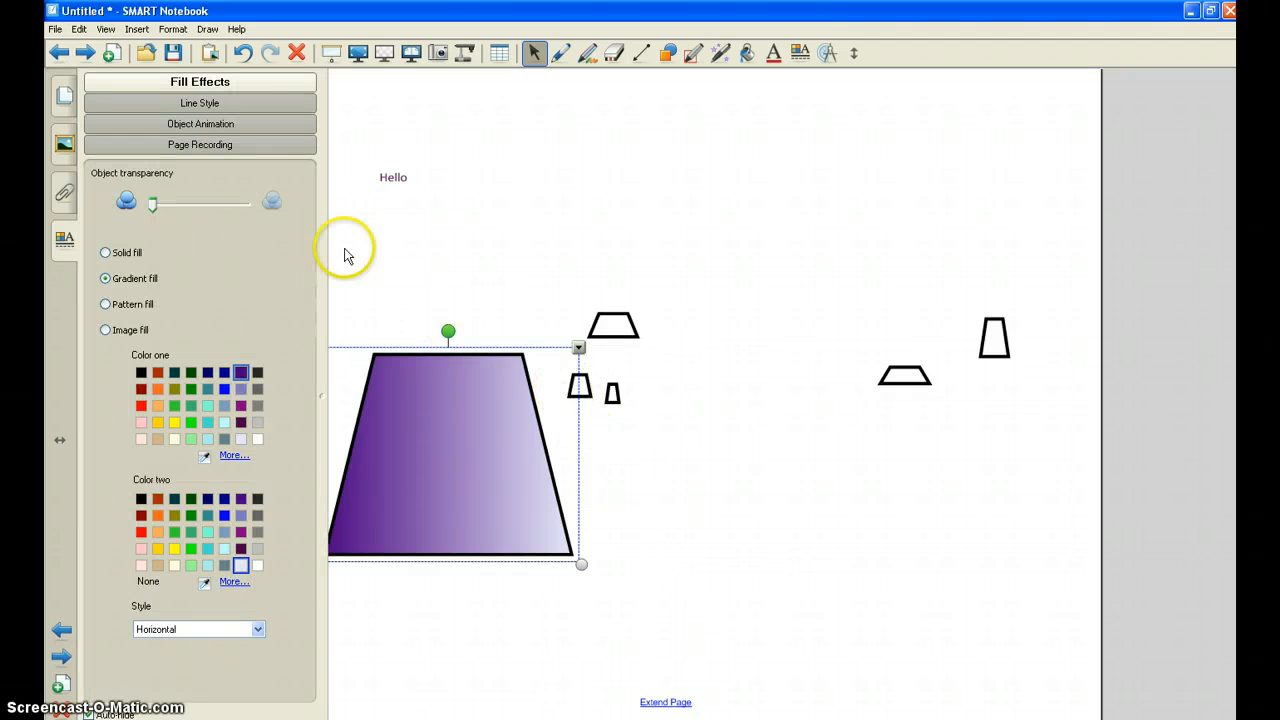
click(257, 124)
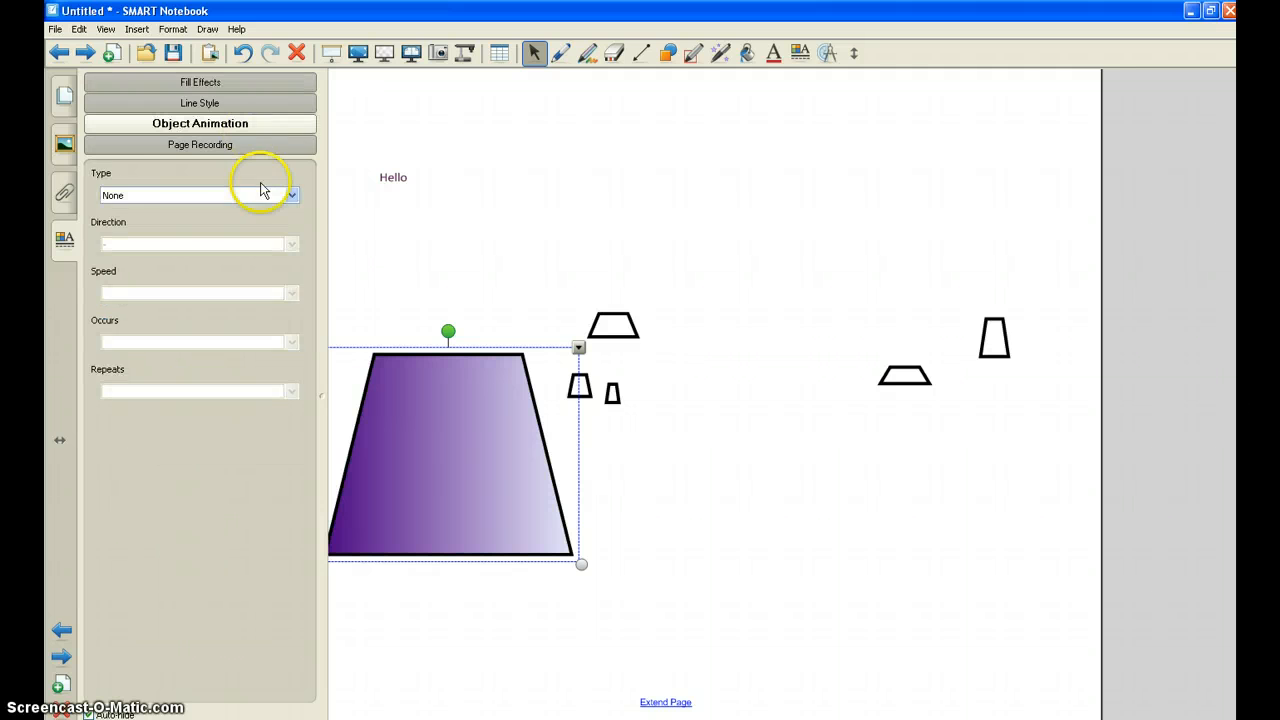
click(291, 197)
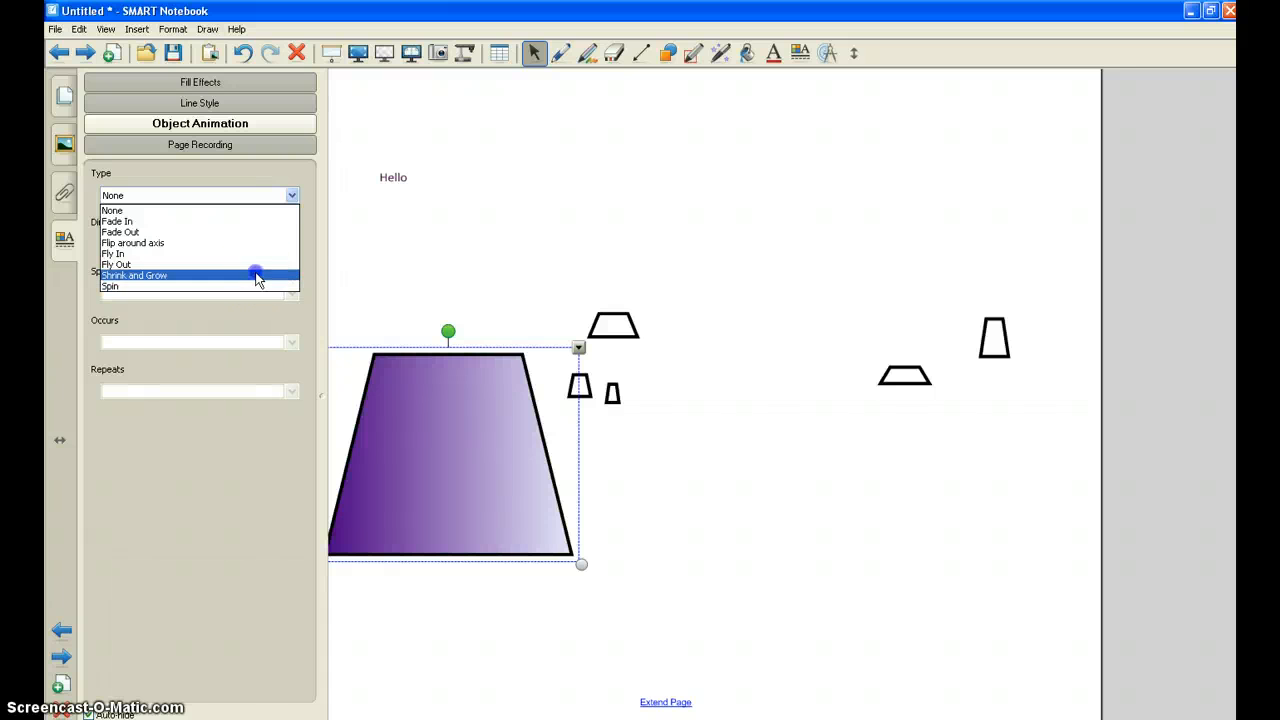
click(256, 276)
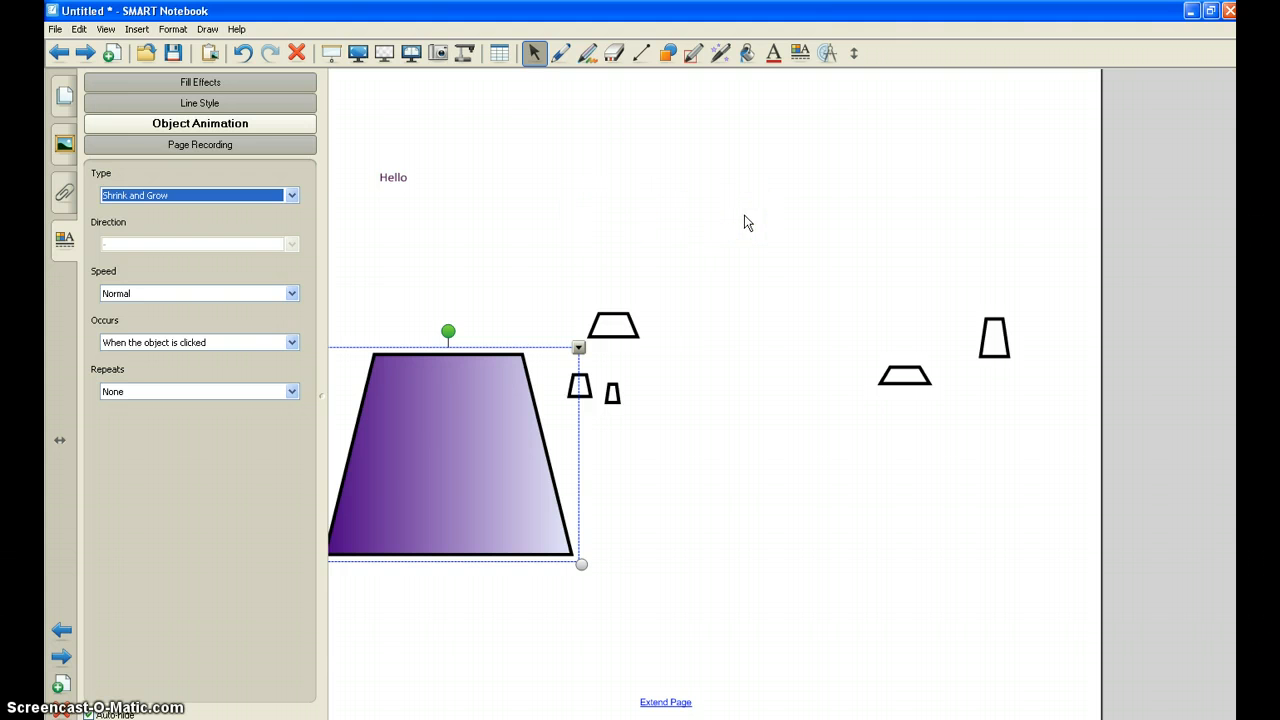
click(745, 222)
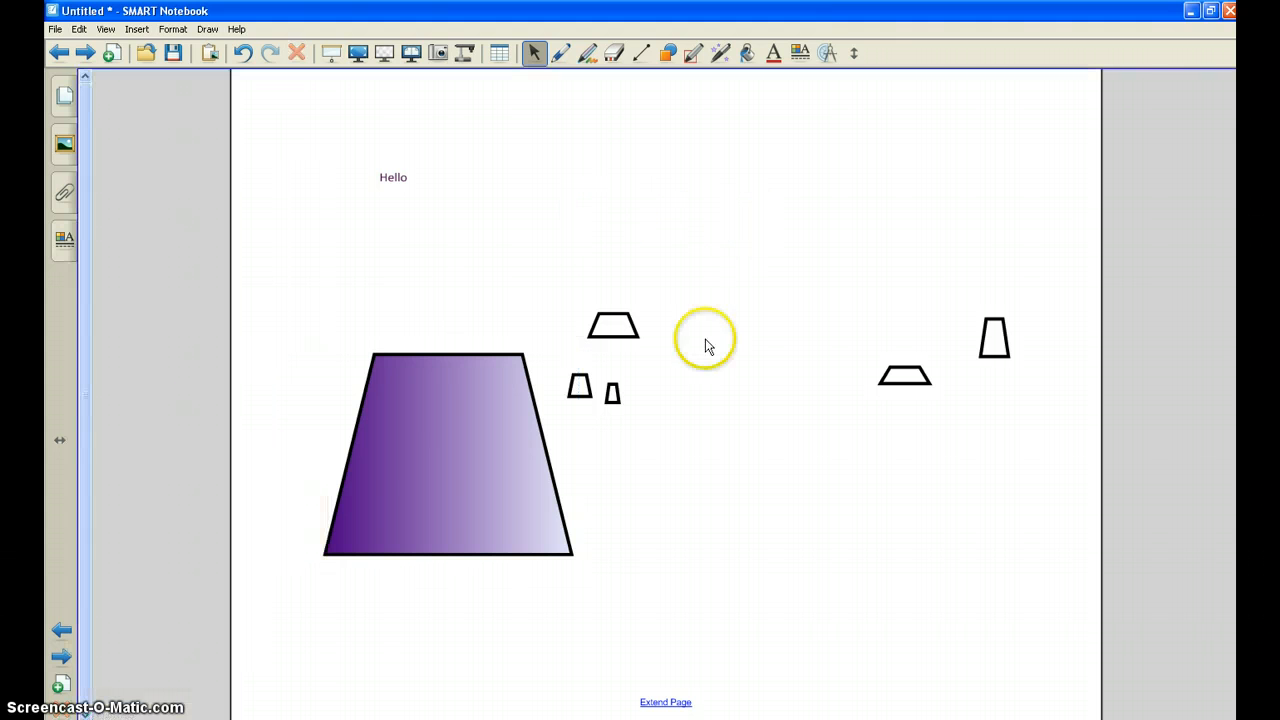
- Play the large purple trapezoid's animation several times to test it
click(455, 462)
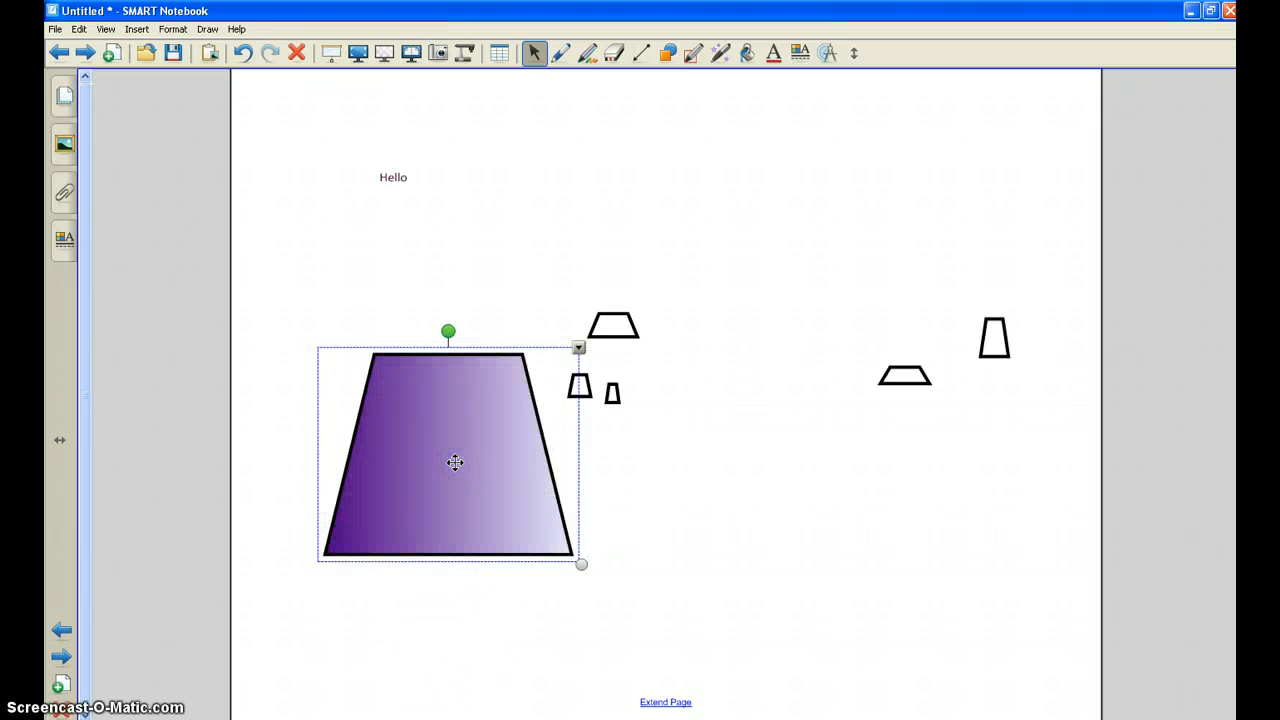
click(455, 462)
click(455, 462)
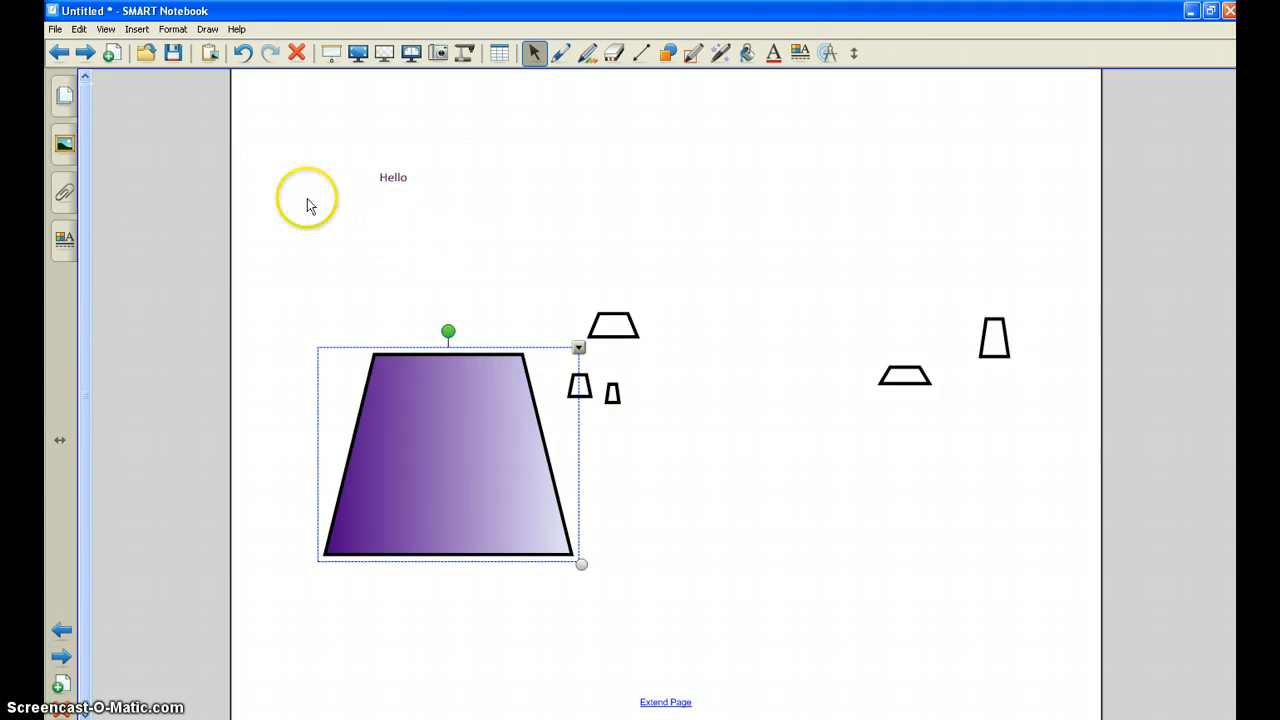
- Browse the Gallery Essentials folders, search the Gallery for North Carolina, and expand the Pictures results
click(64, 150)
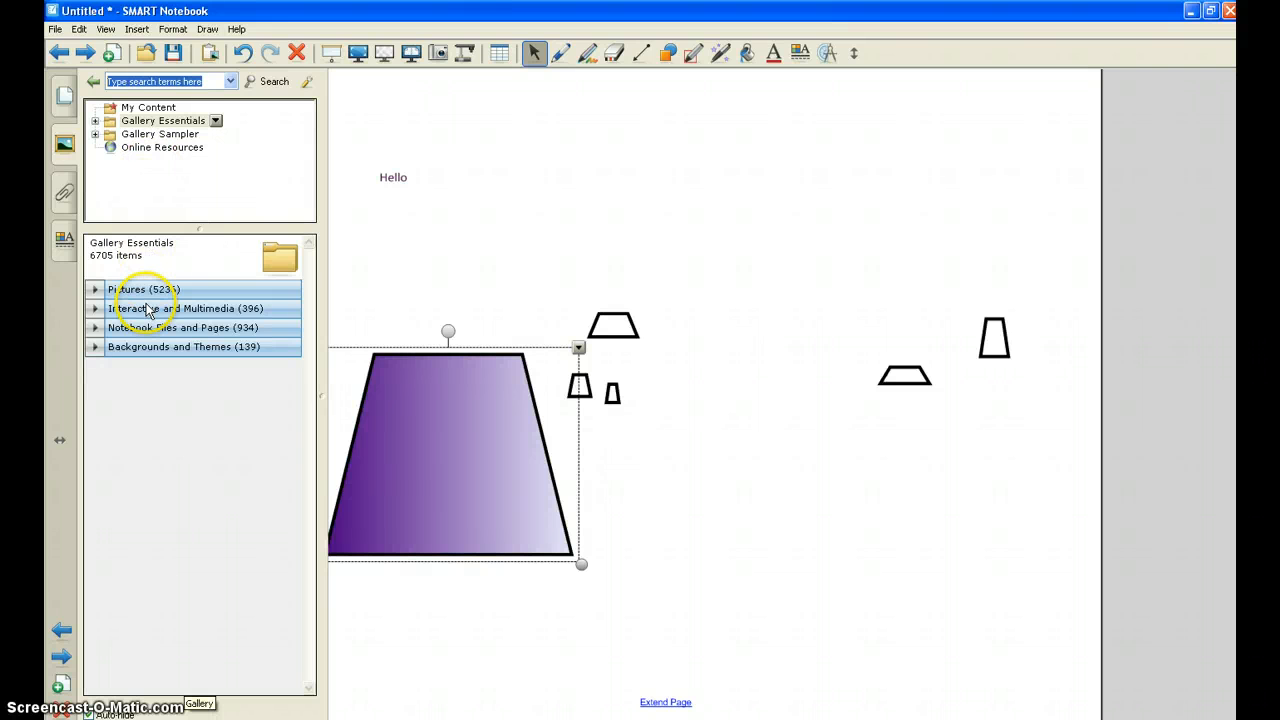
click(95, 121)
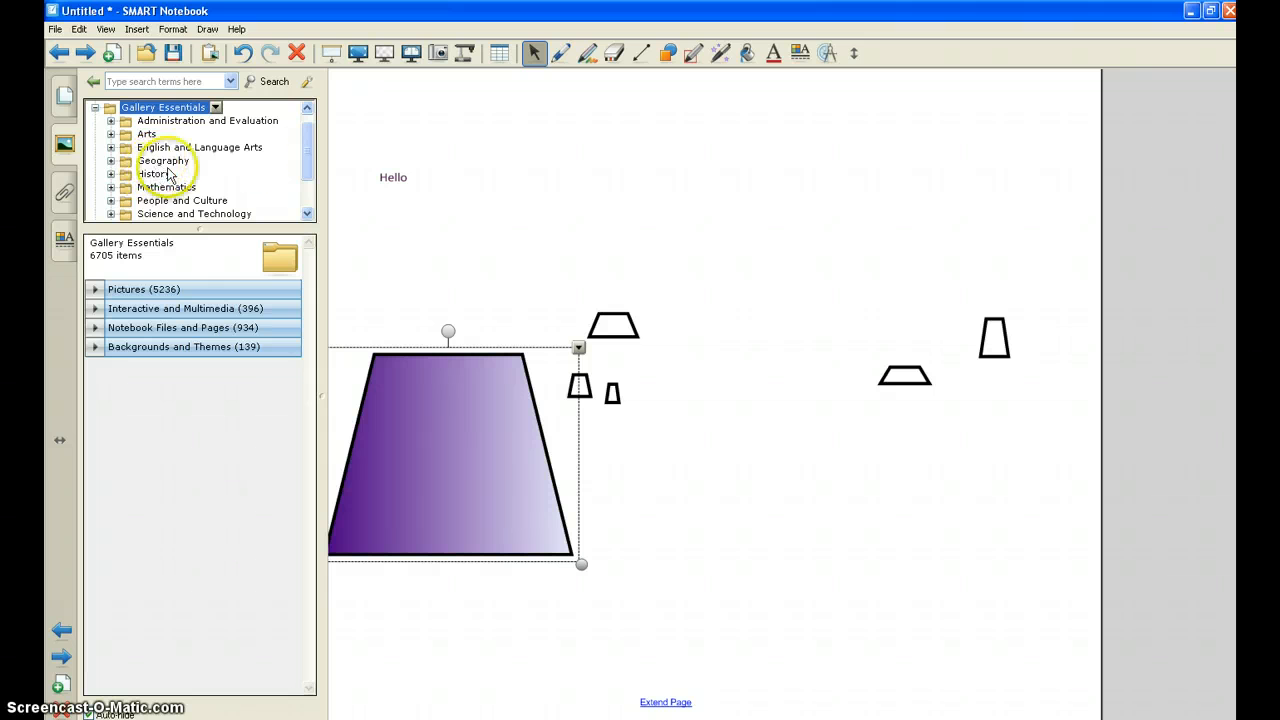
mouse_move(308, 143)
mouse_down()
mouse_move(309, 173)
mouse_move(306, 123)
mouse_move(306, 175)
mouse_move(306, 118)
mouse_up()
click(160, 80)
text(North Carolina)
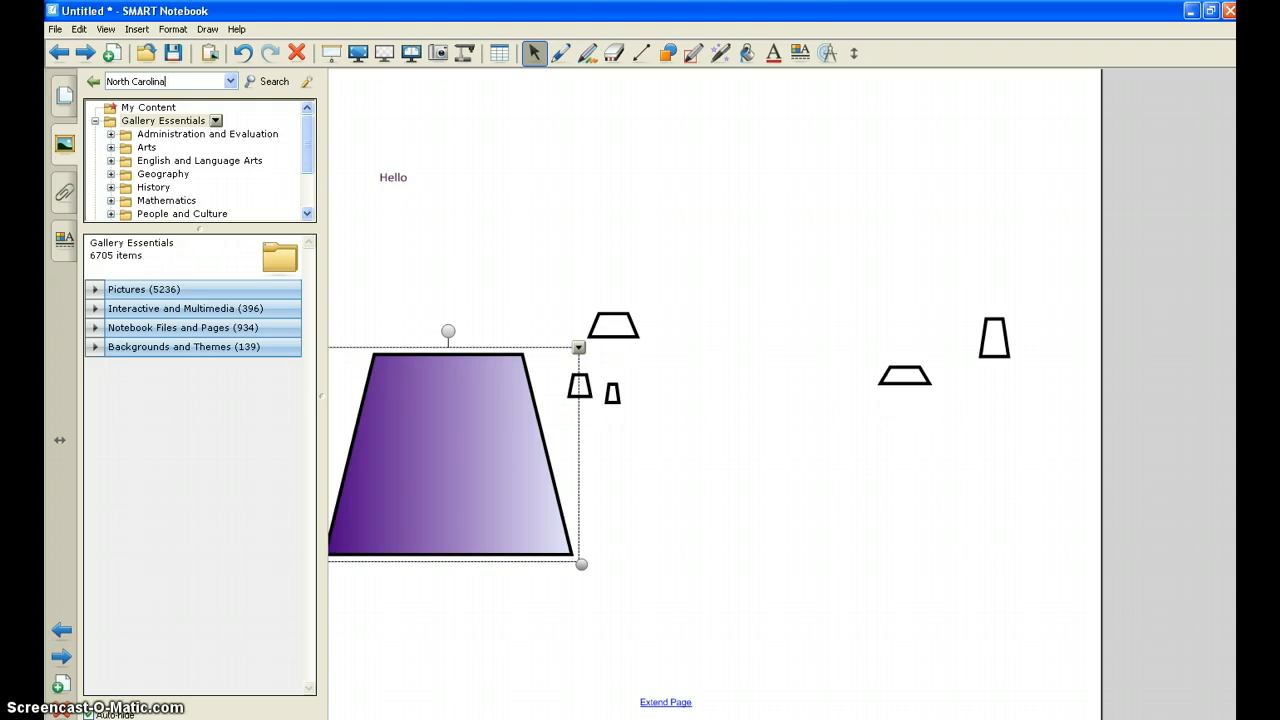
key(Return)
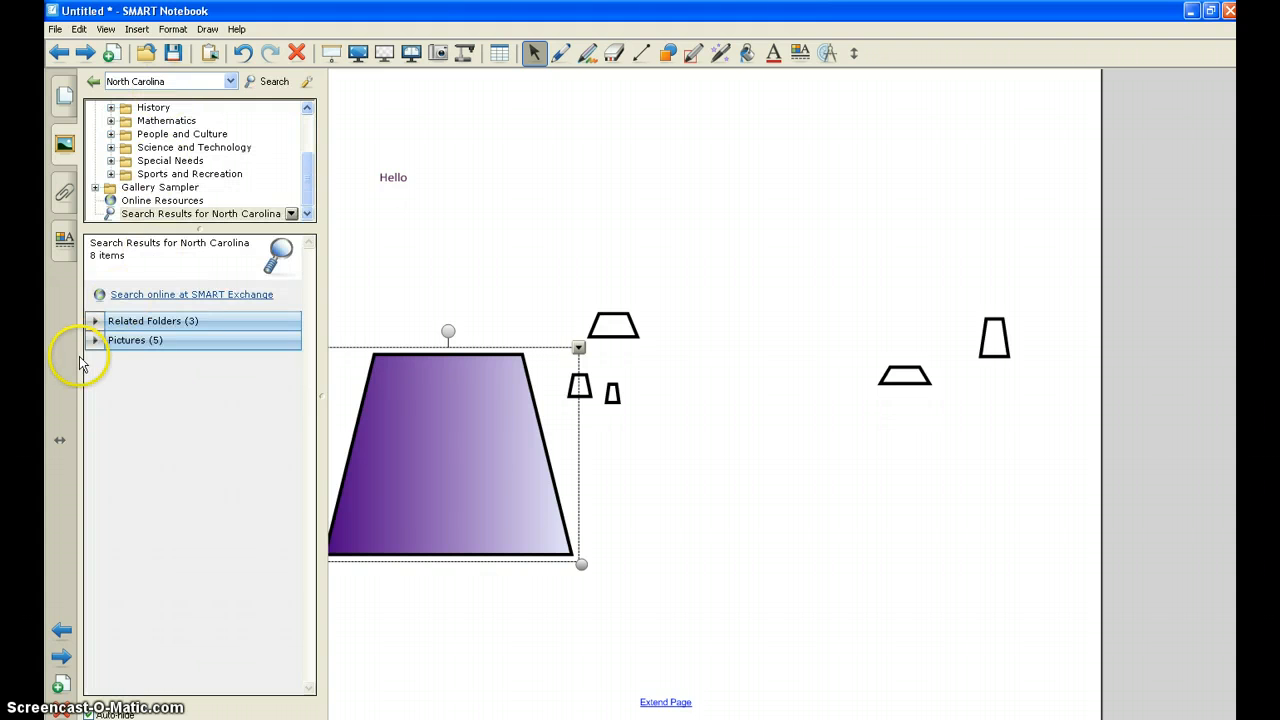
click(96, 341)
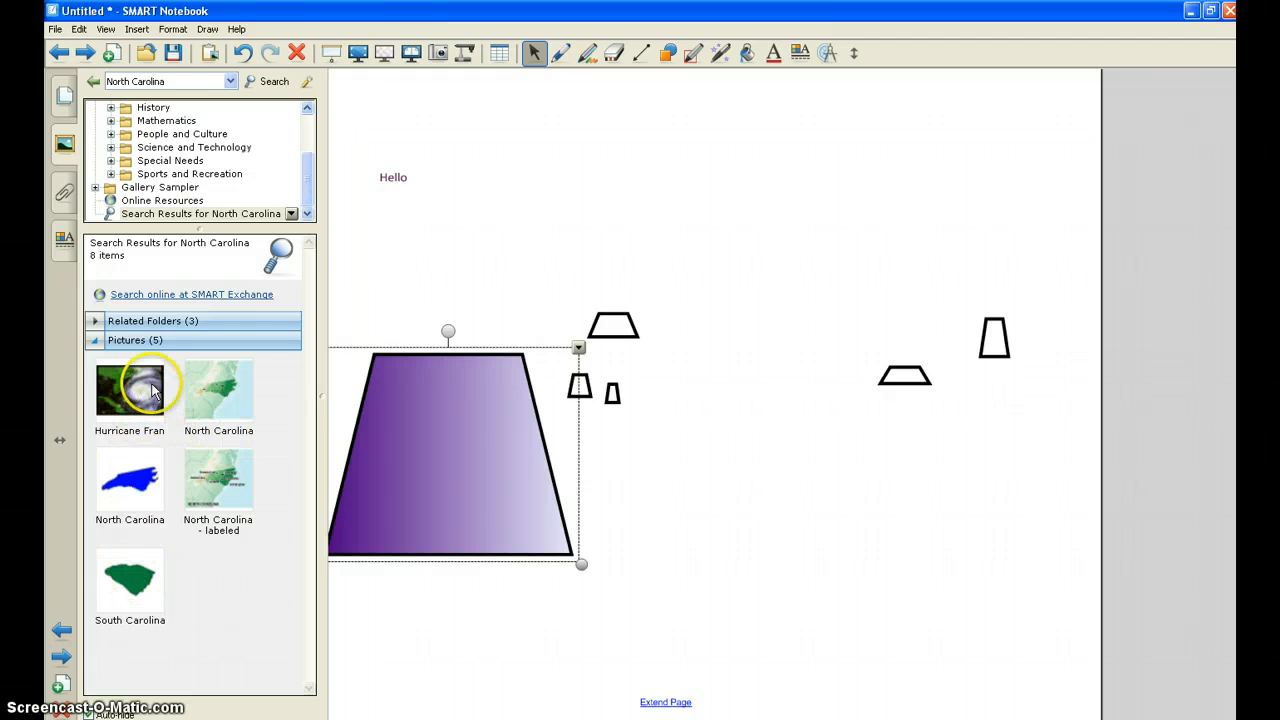
- Browse the search's related folders plus the Gallery Sampler and Gallery Essentials collections, and return to the page with the Gallery hidden
click(96, 321)
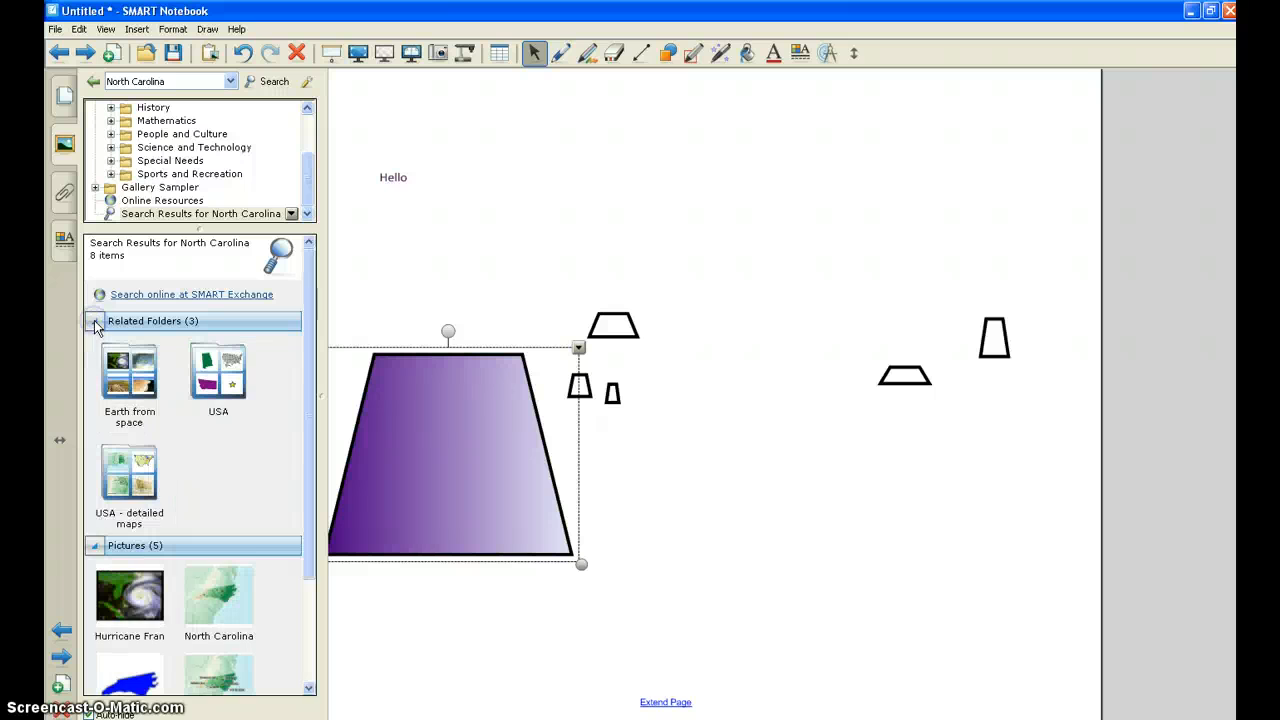
click(96, 322)
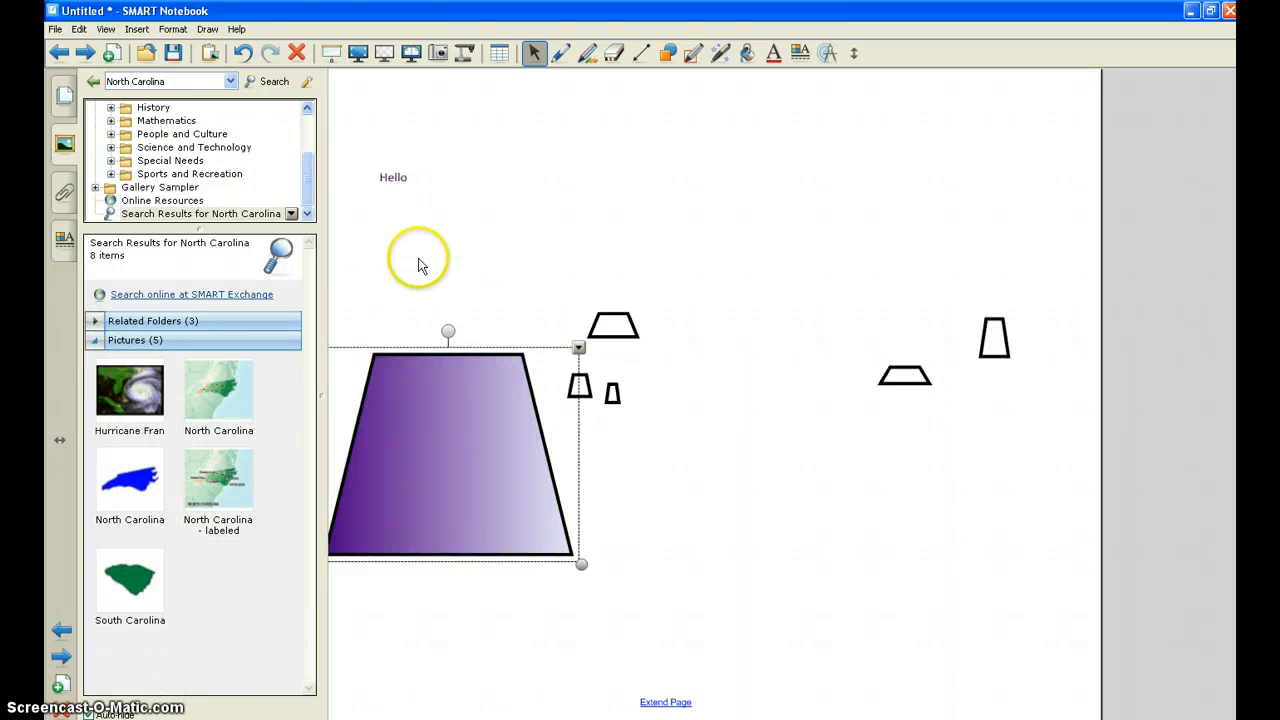
click(96, 188)
click(306, 120)
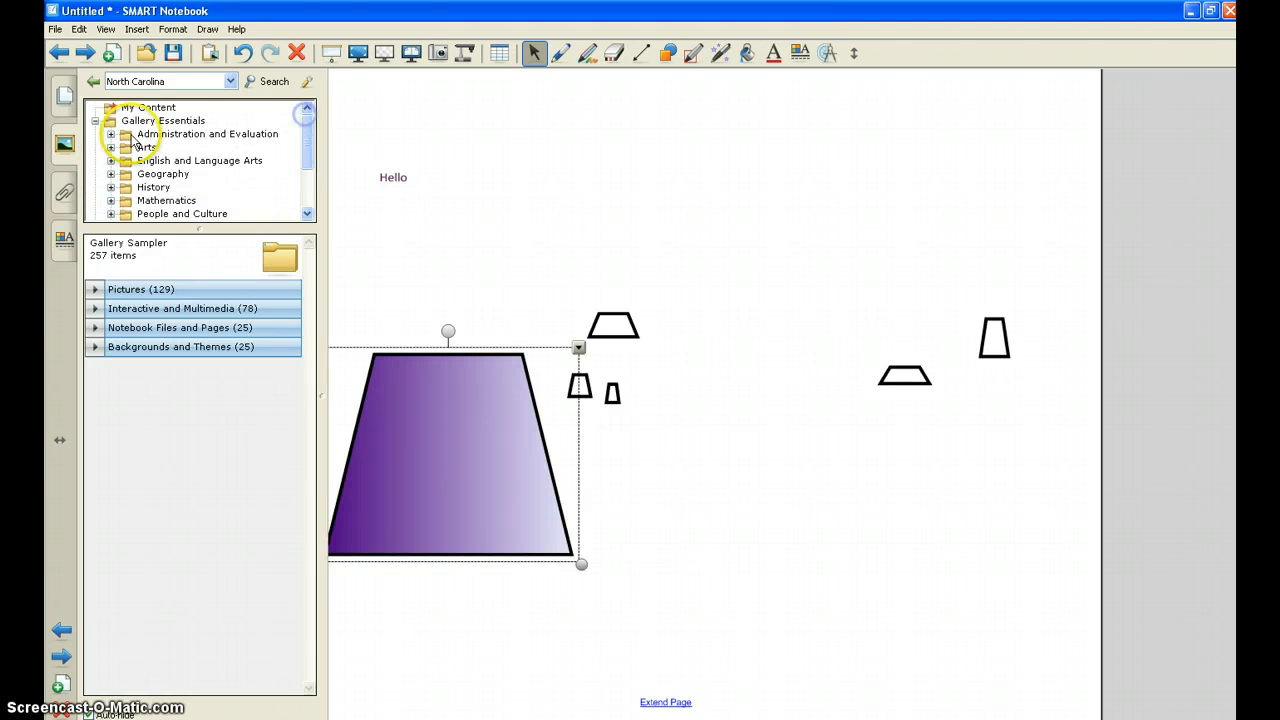
click(97, 119)
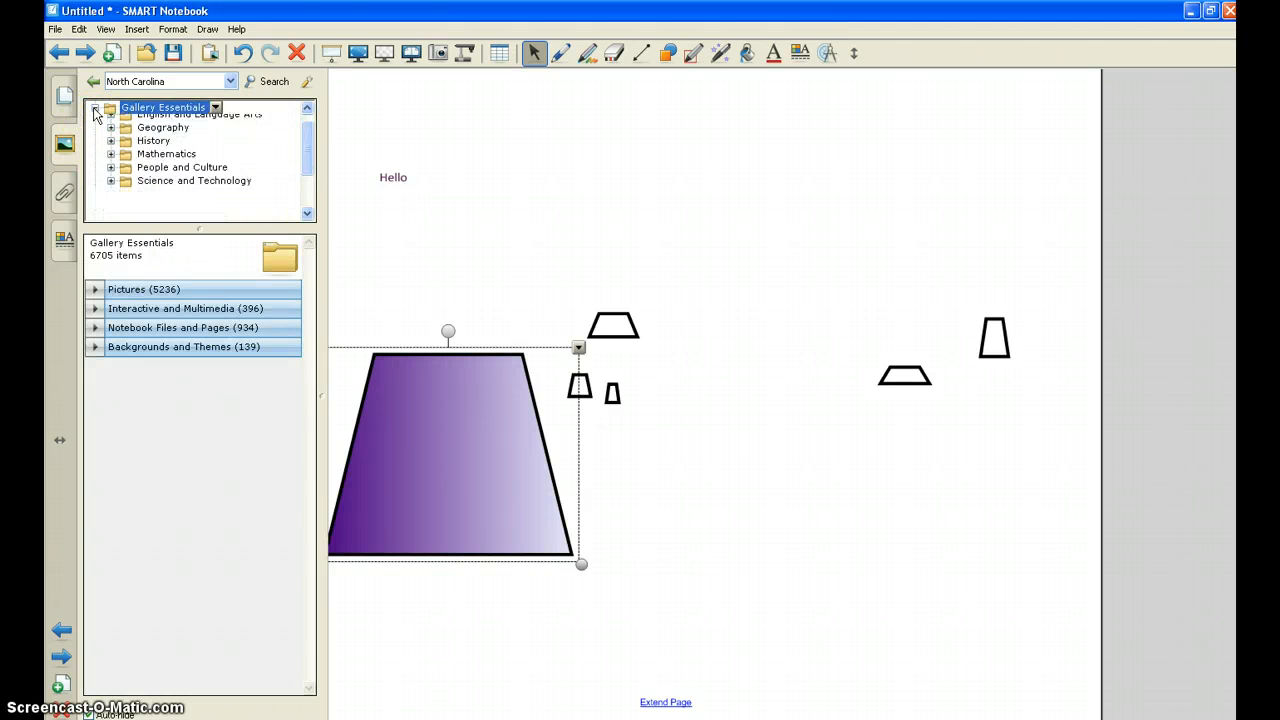
click(95, 108)
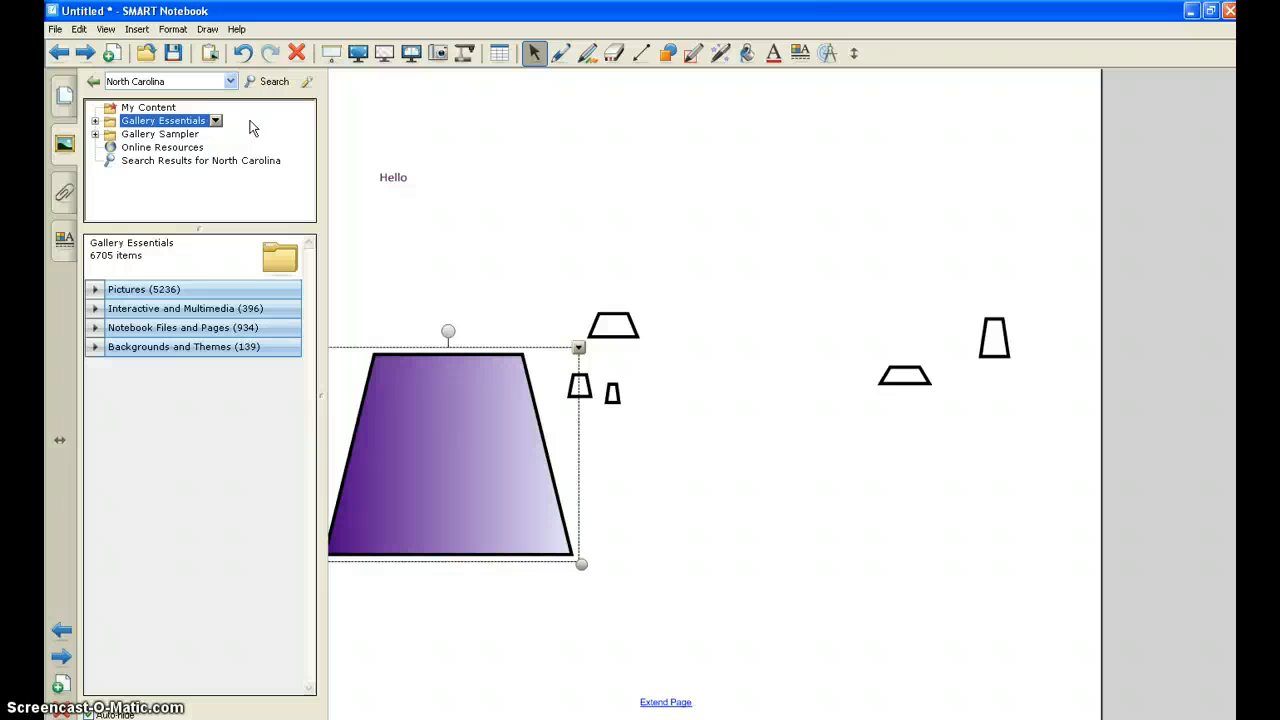
click(509, 266)
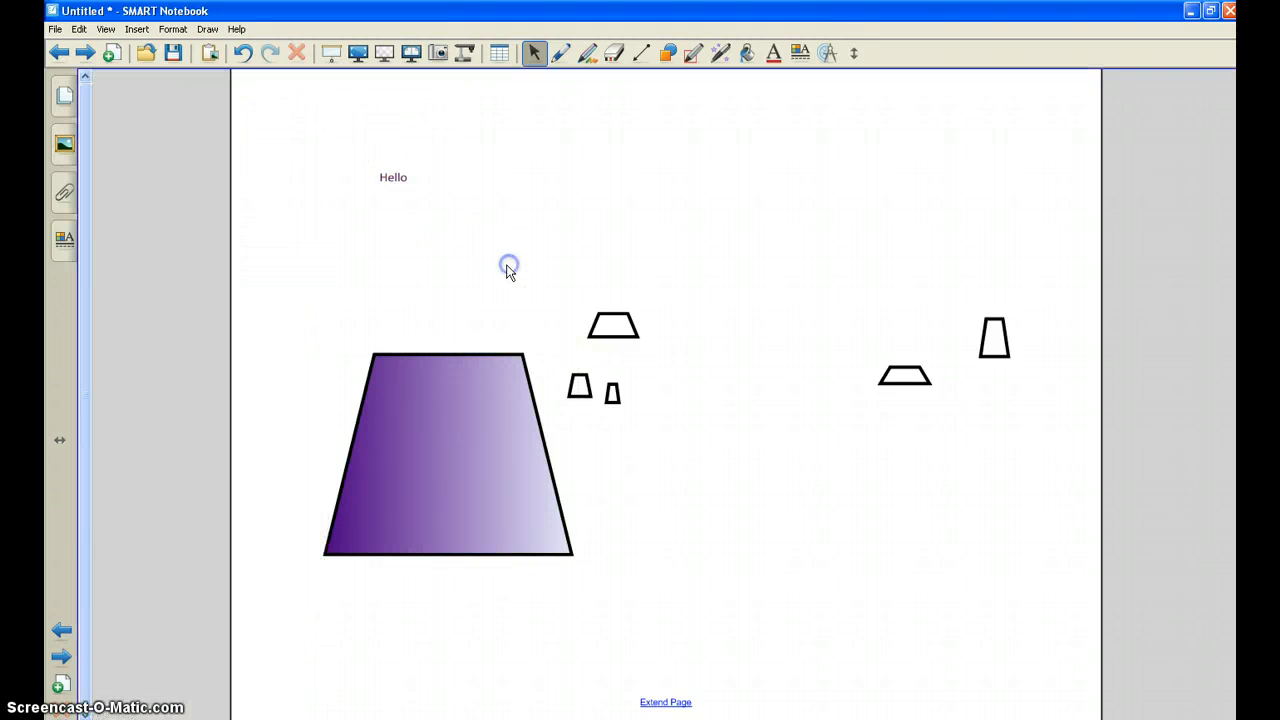
- Move the large purple trapezoid up beside the small ones and try placing the wide small trapezoid over it
drag(455, 466, 452, 355)
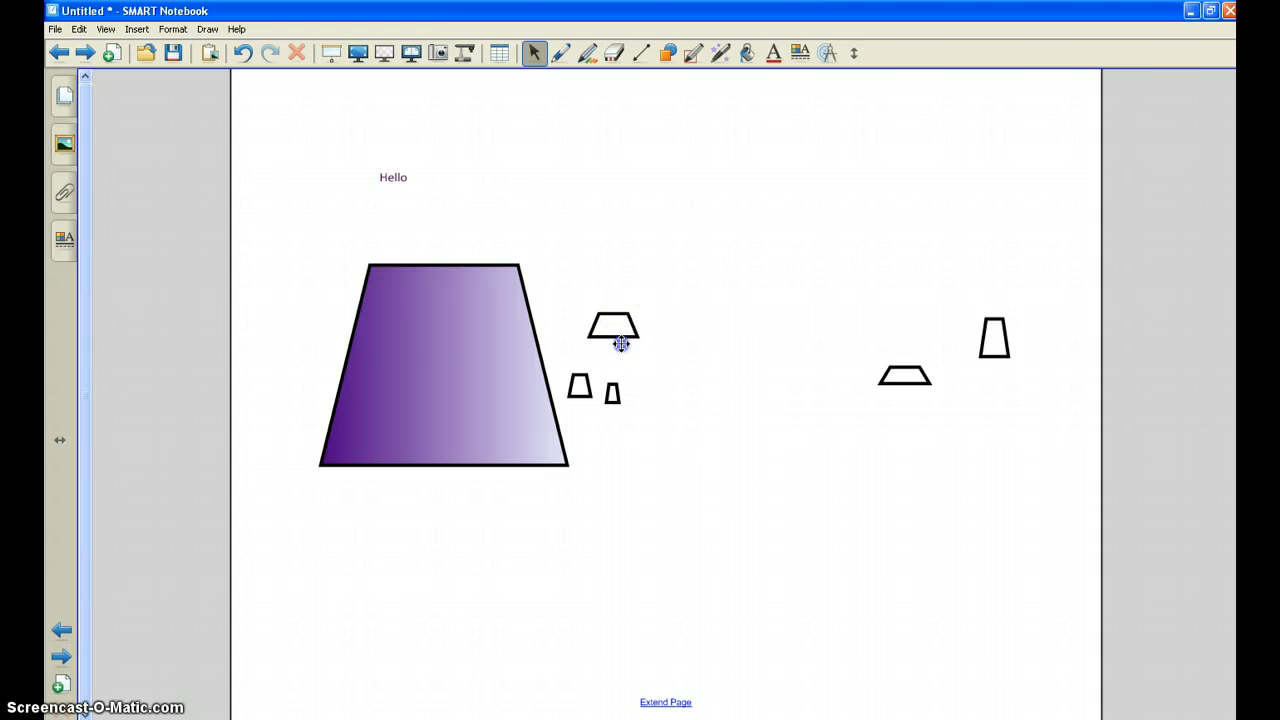
drag(620, 336, 467, 341)
drag(617, 314, 503, 350)
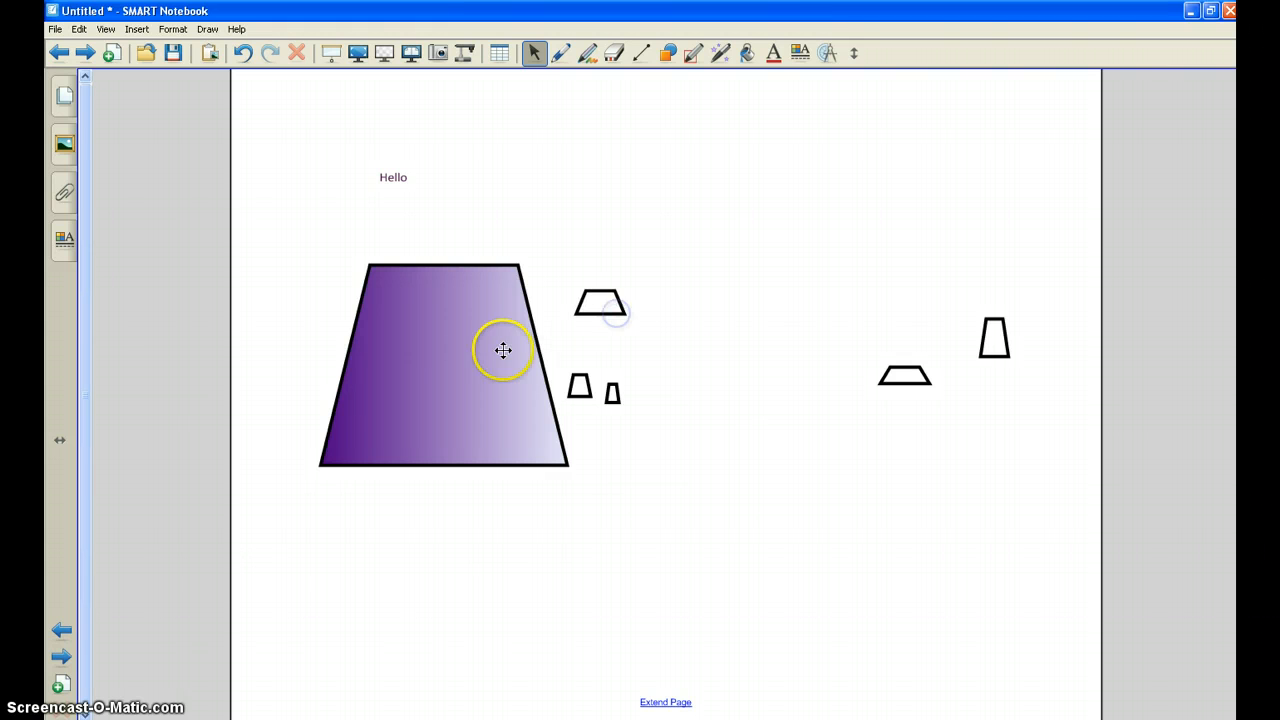
- Send the large purple trapezoid to the back of the stacking order
click(503, 350)
click(466, 355)
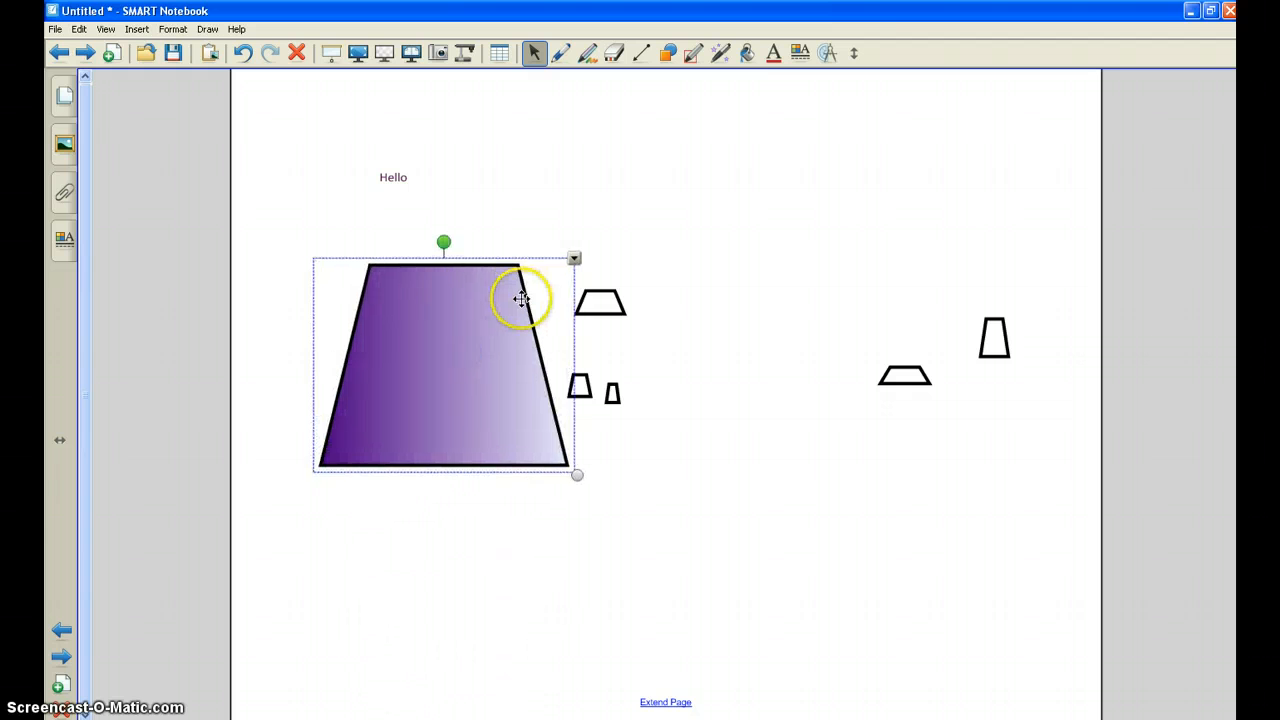
click(574, 260)
mouse_move(623, 408)
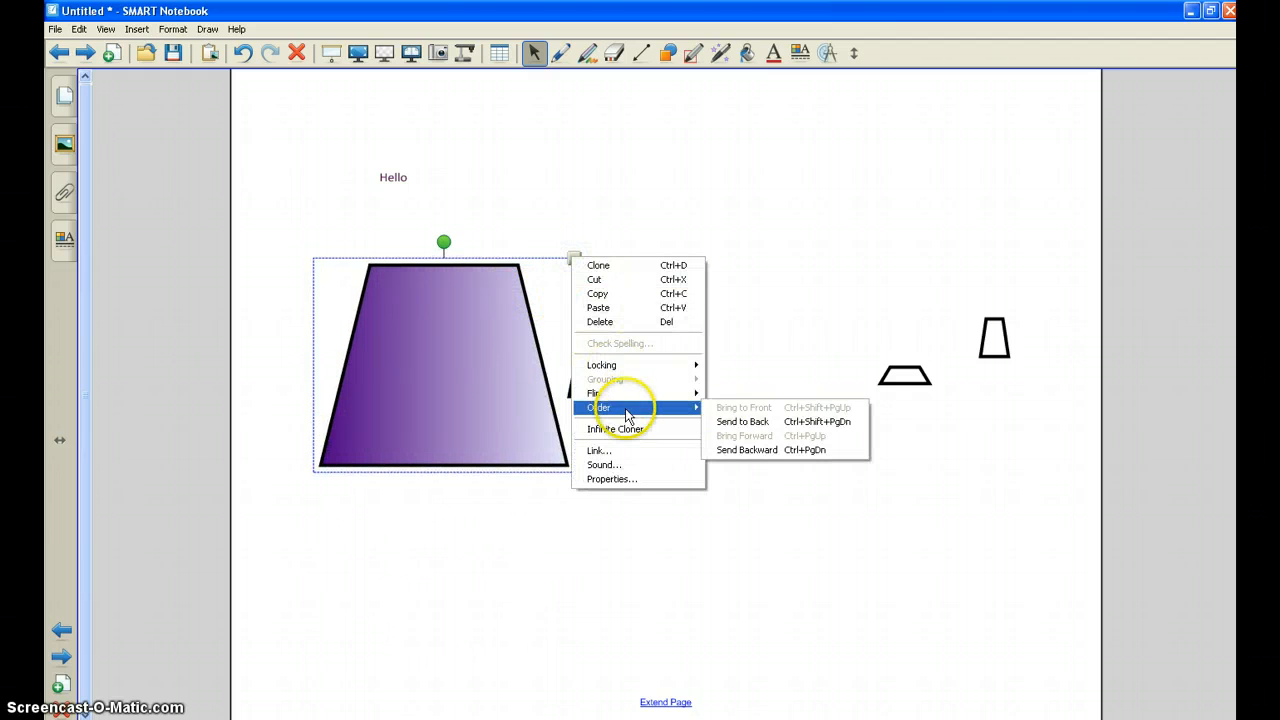
click(736, 424)
- Place the three nearby small trapezoids on top of the large purple trapezoid and nudge the large one slightly right
drag(614, 306, 422, 316)
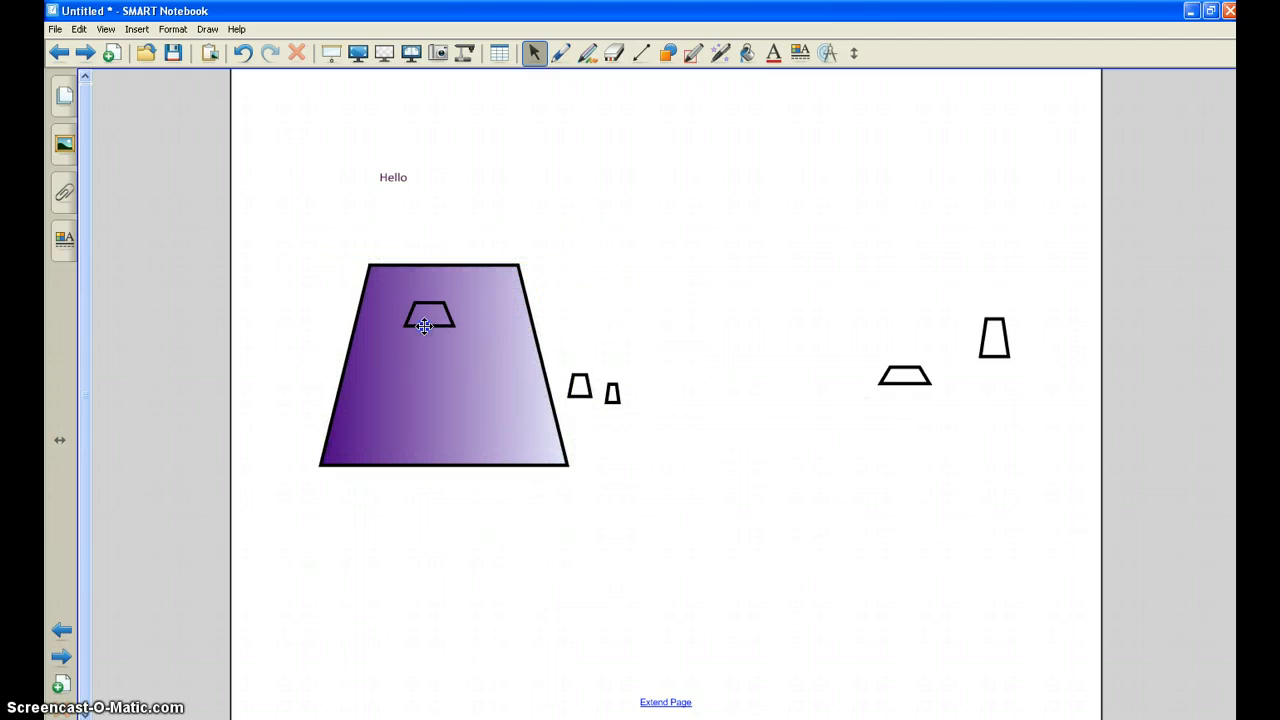
drag(571, 395, 432, 369)
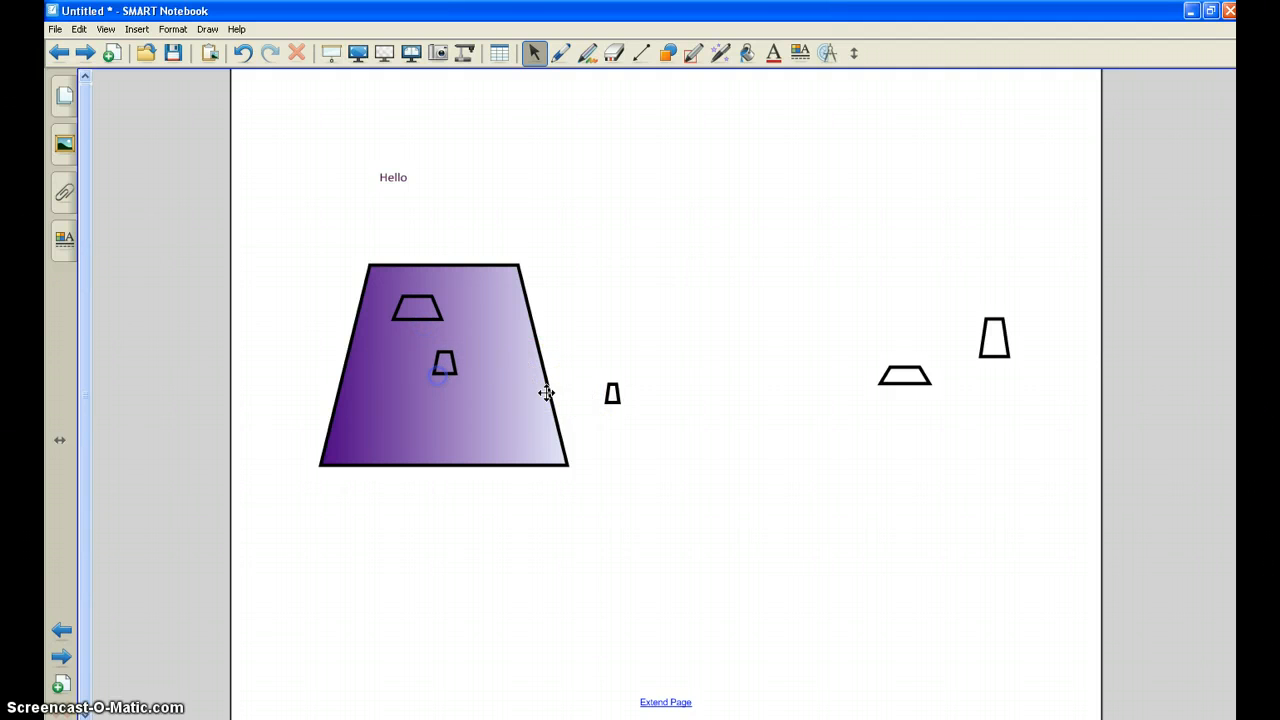
drag(609, 391, 514, 414)
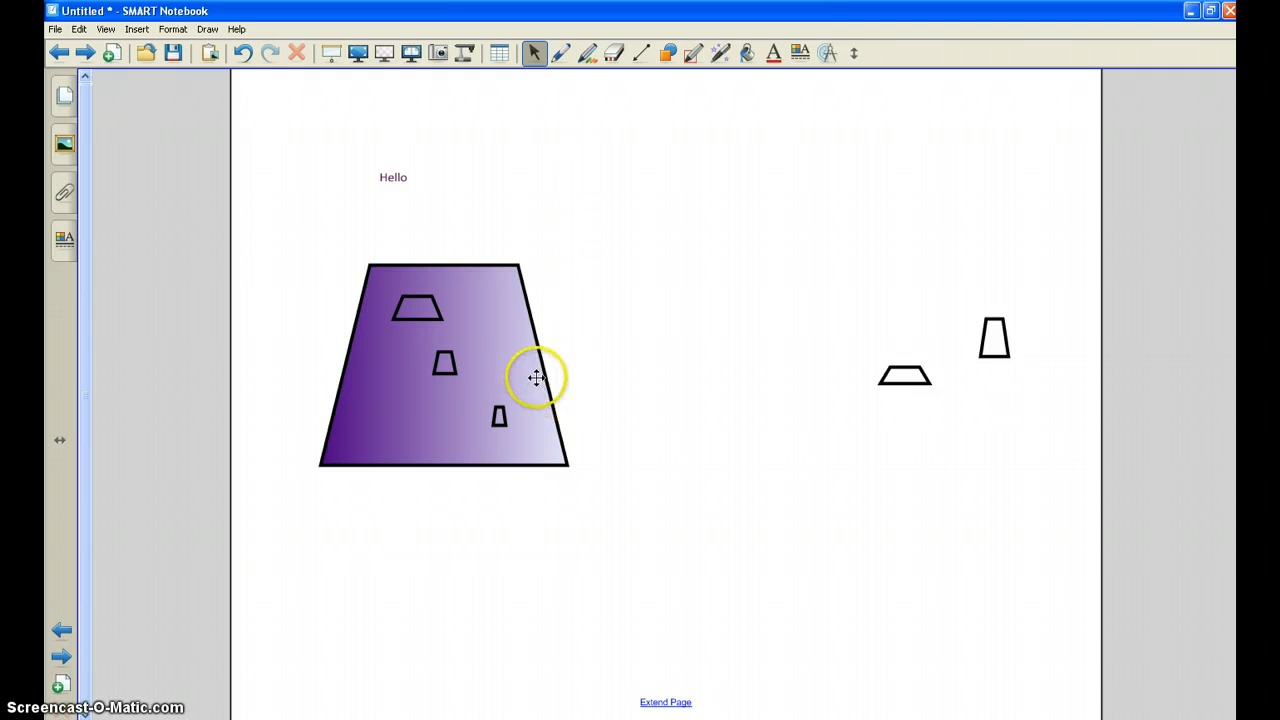
mouse_move(552, 347)
mouse_down()
mouse_move(689, 309)
mouse_move(541, 369)
mouse_up()
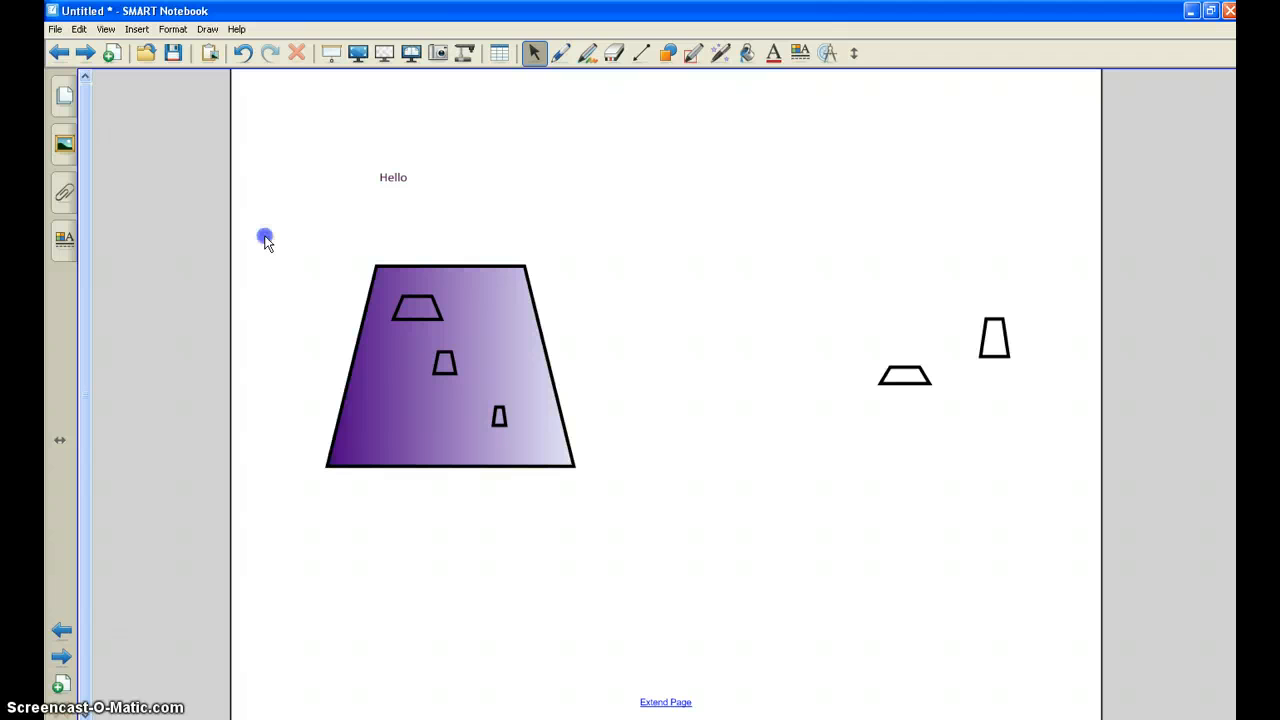
- Group the large purple trapezoid with the three small ones on it and move the group toward the page's centre
drag(264, 236, 630, 532)
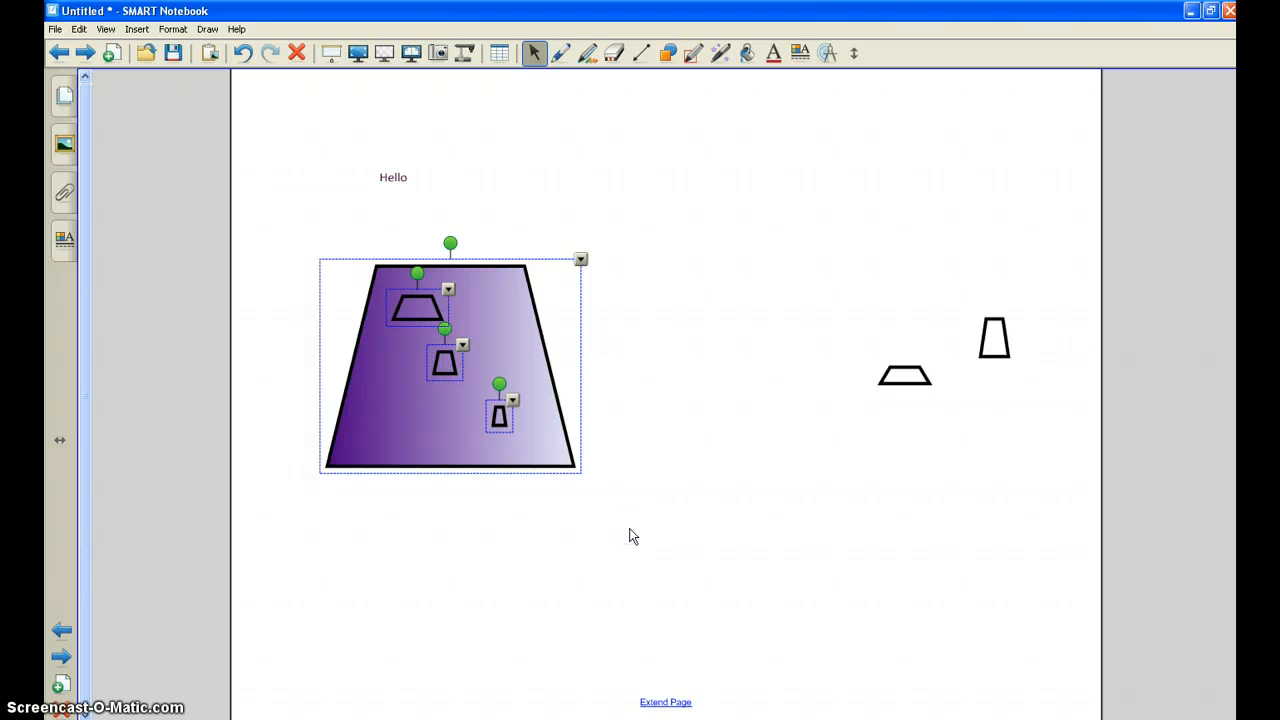
click(581, 261)
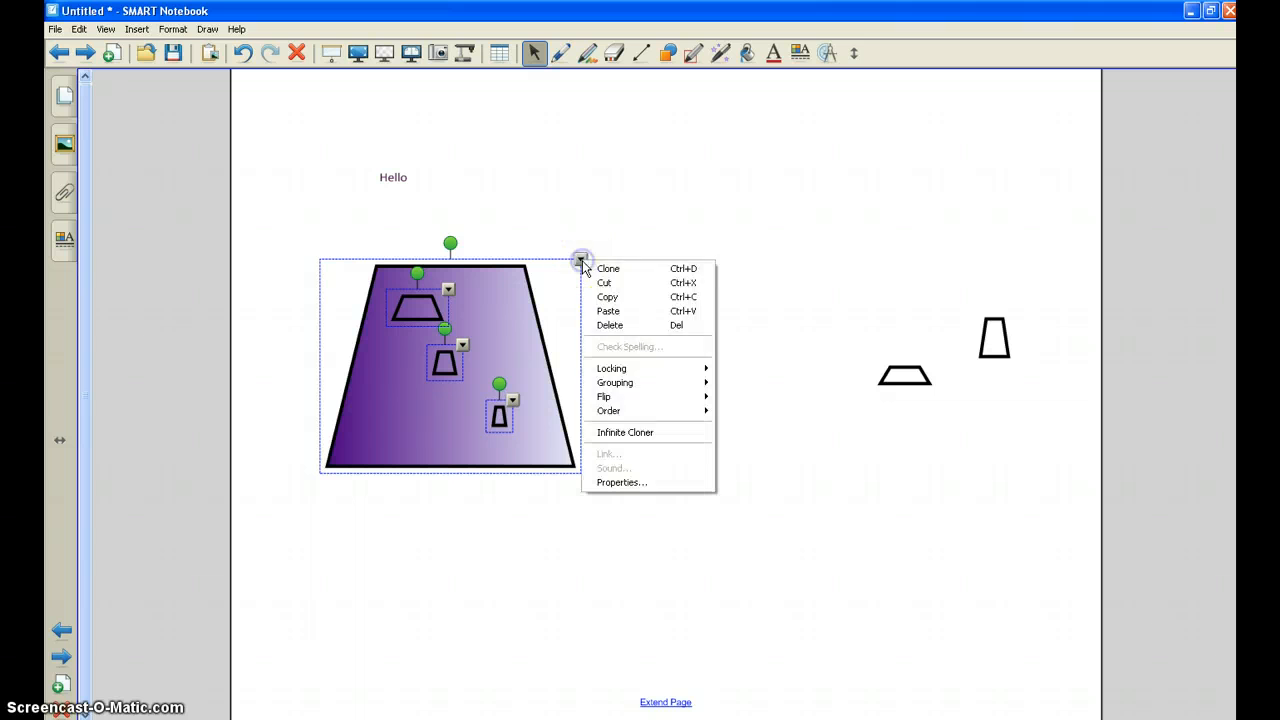
mouse_move(630, 389)
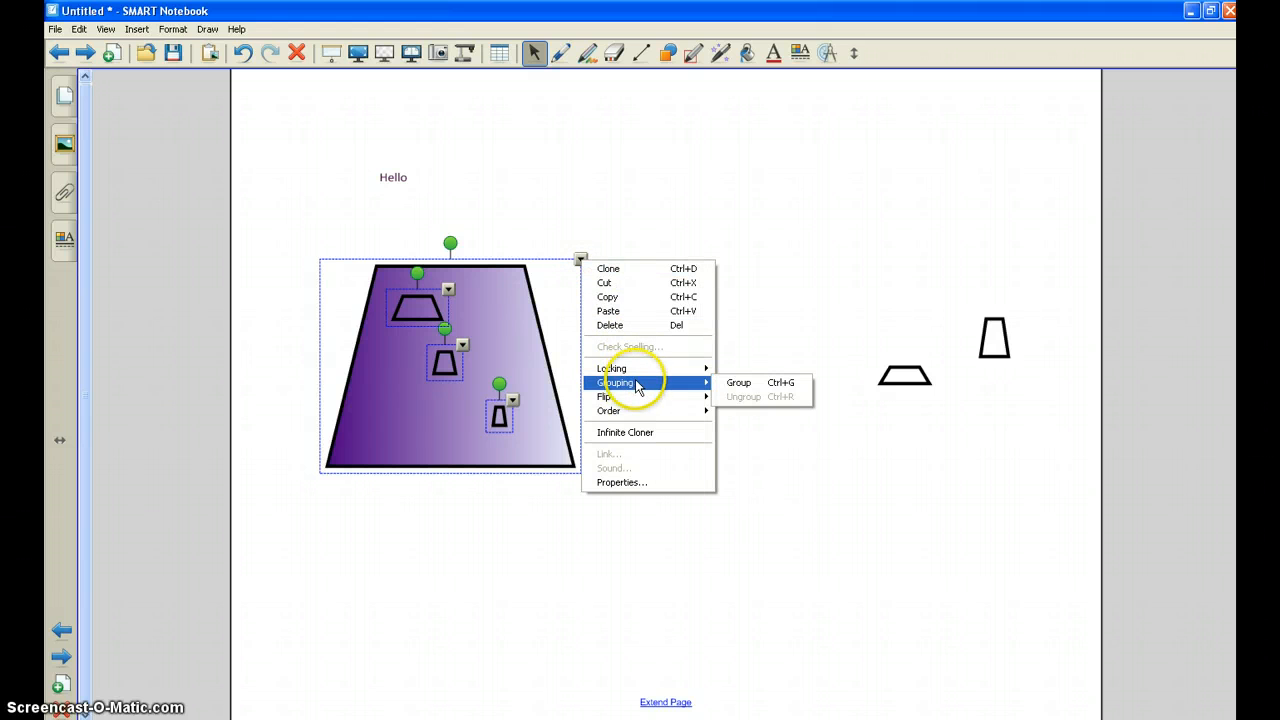
click(727, 383)
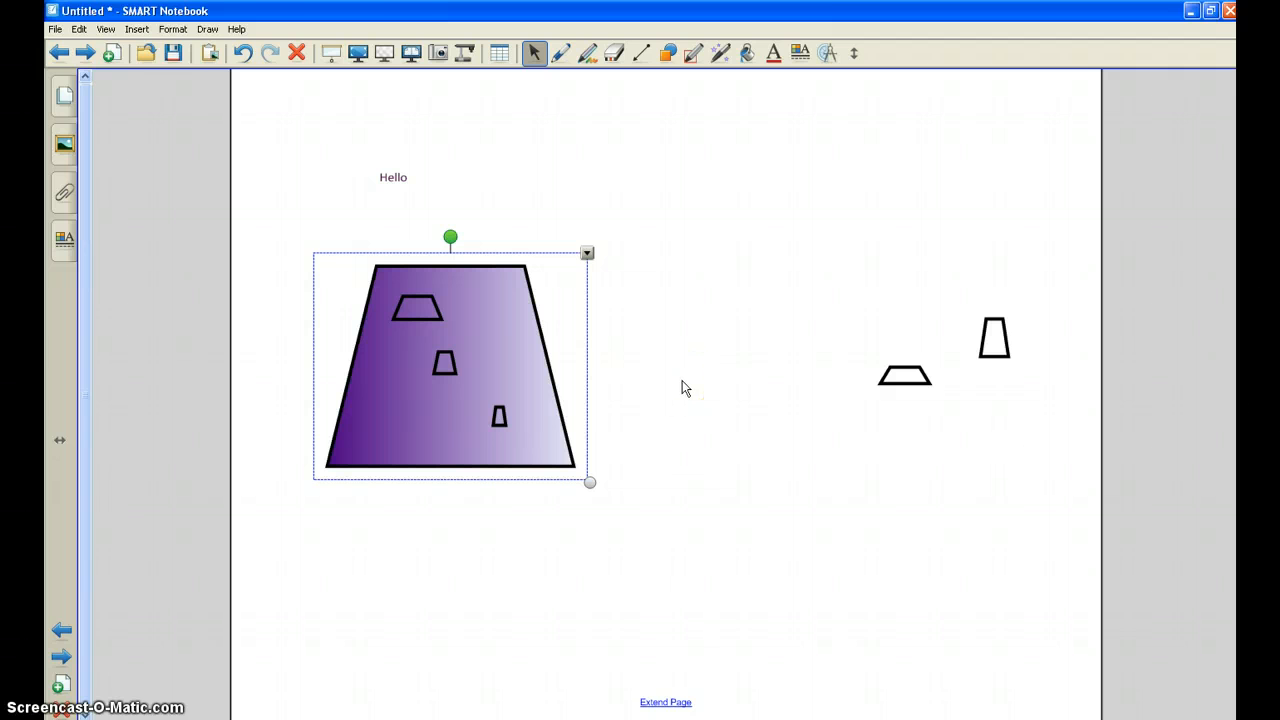
drag(543, 380, 650, 400)
drag(557, 384, 558, 412)
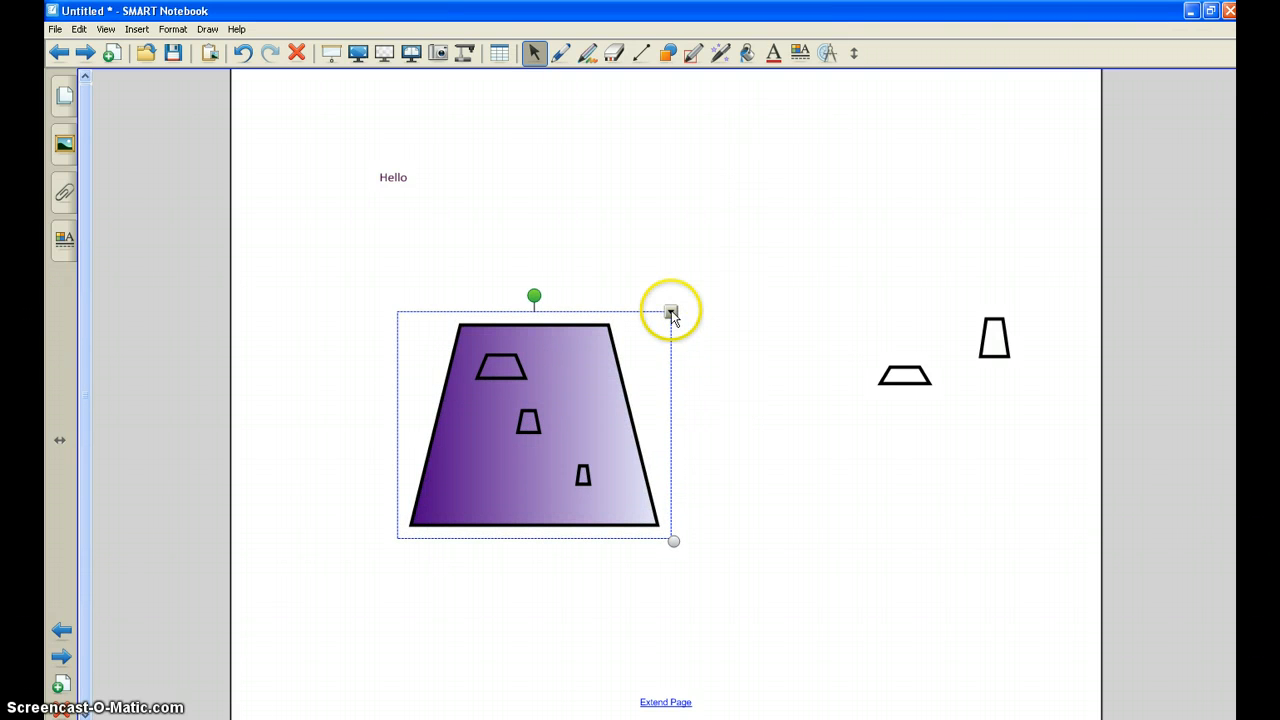
- Ungroup the purple trapezoid from the three small ones and nudge the large trapezoid slightly by itself
click(671, 314)
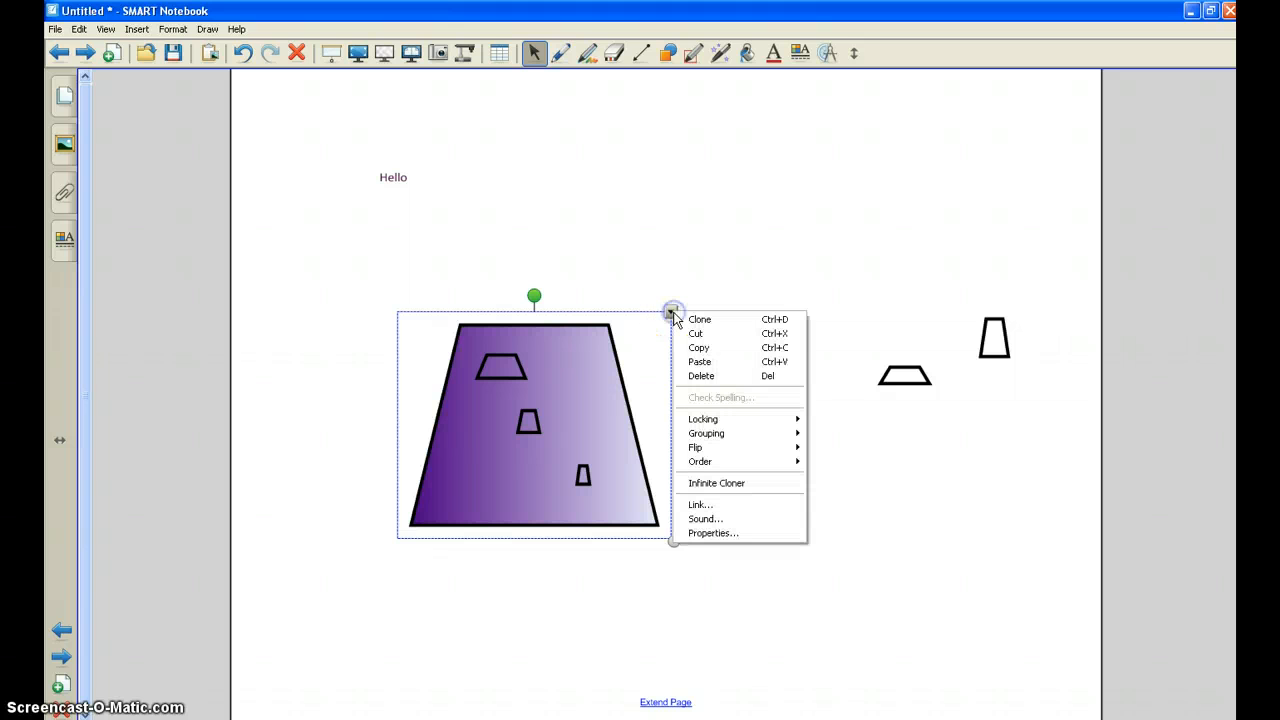
mouse_move(778, 437)
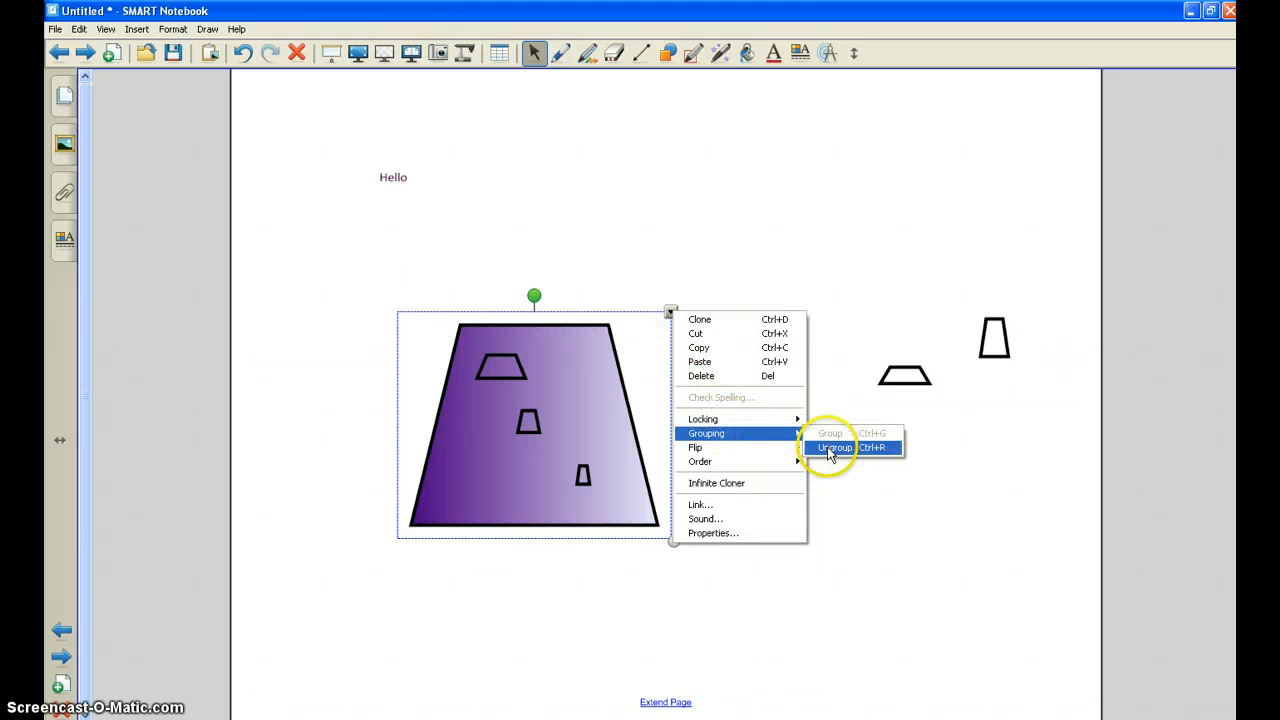
click(835, 447)
click(689, 431)
click(670, 313)
mouse_move(624, 368)
mouse_down()
mouse_move(626, 271)
mouse_move(620, 373)
mouse_up()
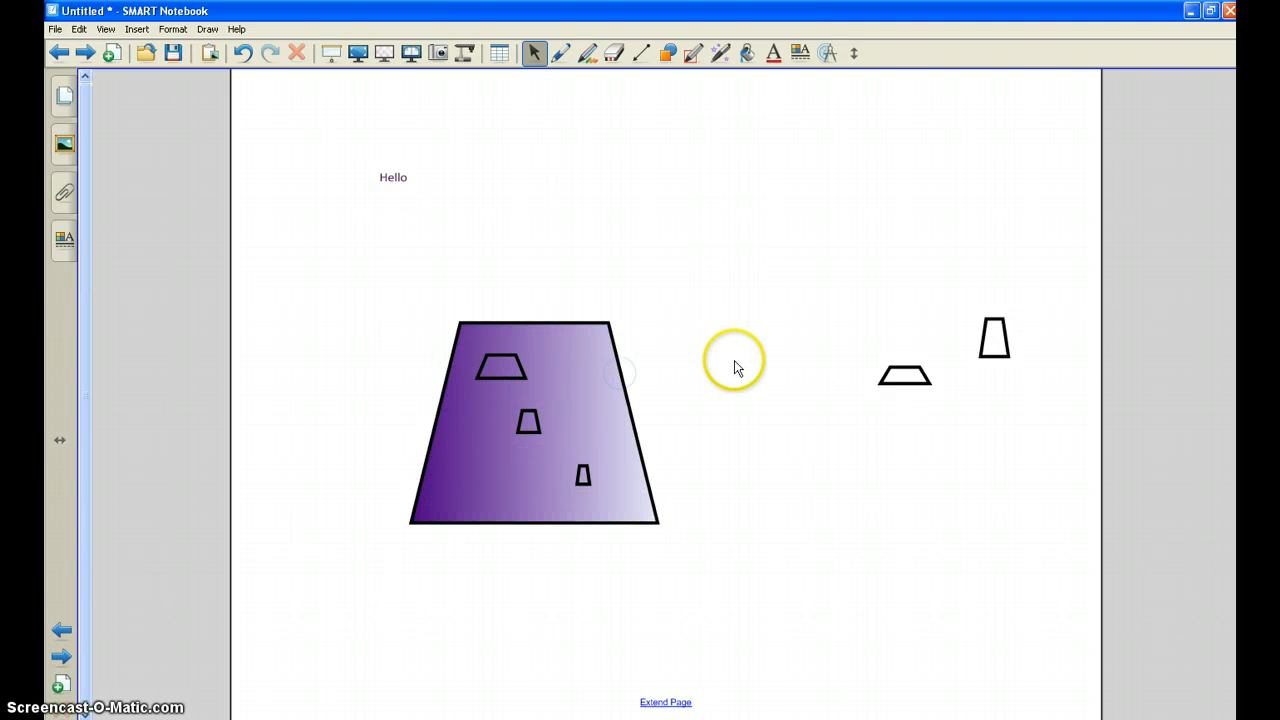